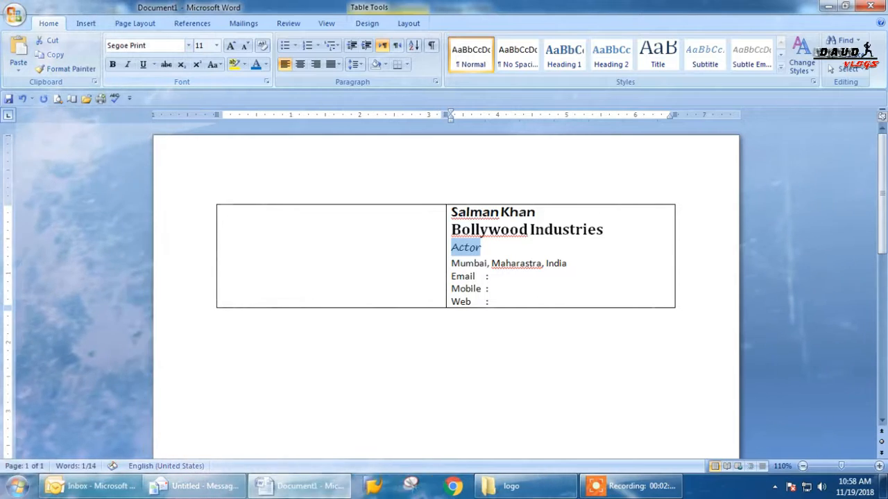
- Set the "Actor" line's font to Segoe UI Light and its size to 12
left_click(165, 45)
key("BackSpace")
key("BackSpace")
key("BackSpace")
key("BackSpace")
key("BackSpace")
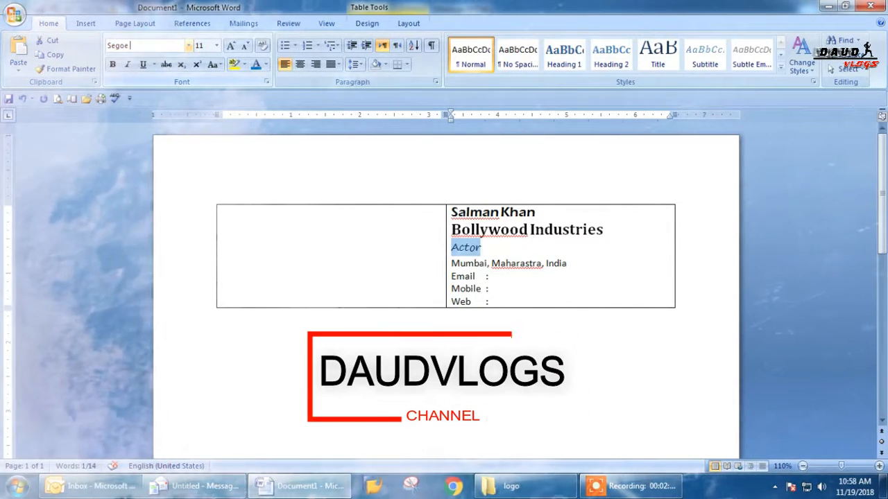
type("UI Light")
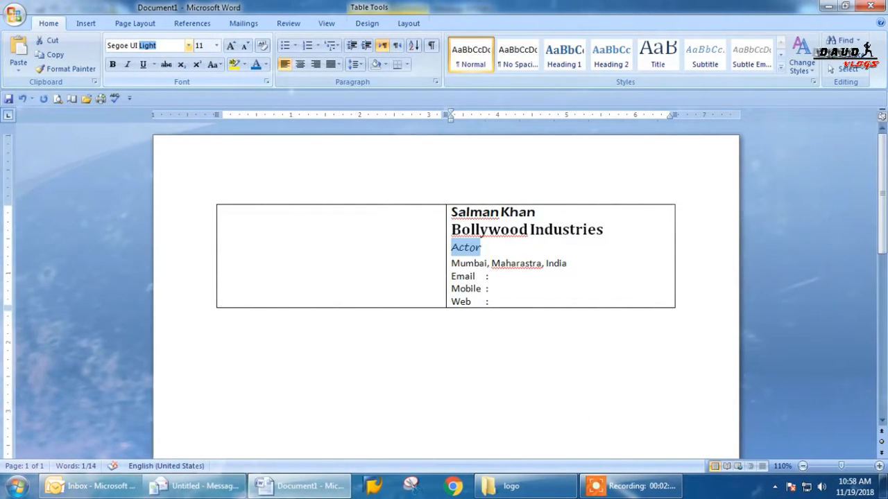
key("Return")
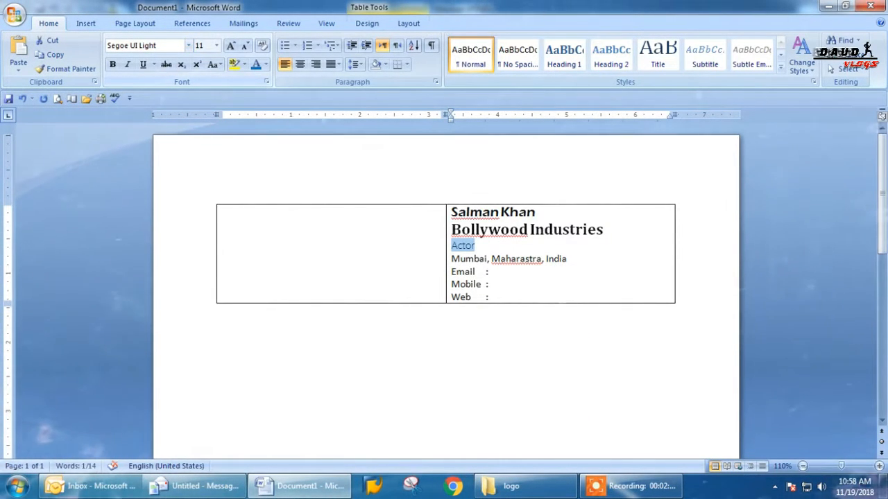
left_click(231, 45)
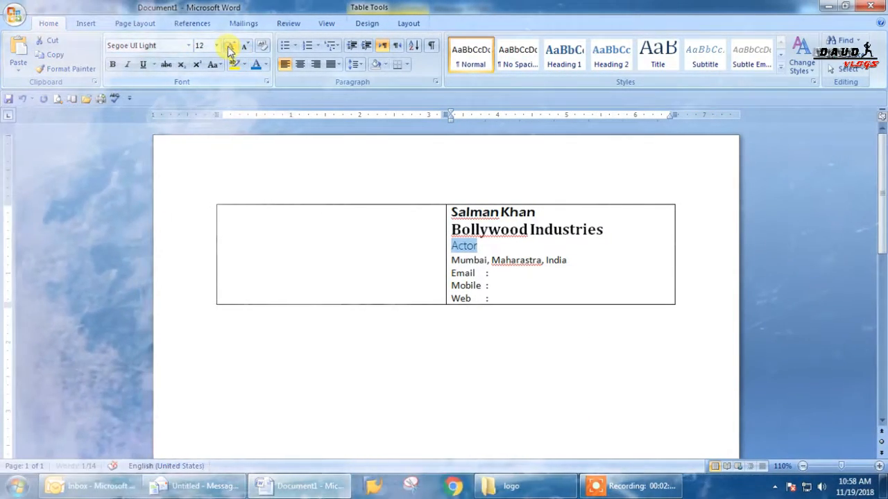
- Change the font of the address line below "Actor" to Arial
left_click(554, 262)
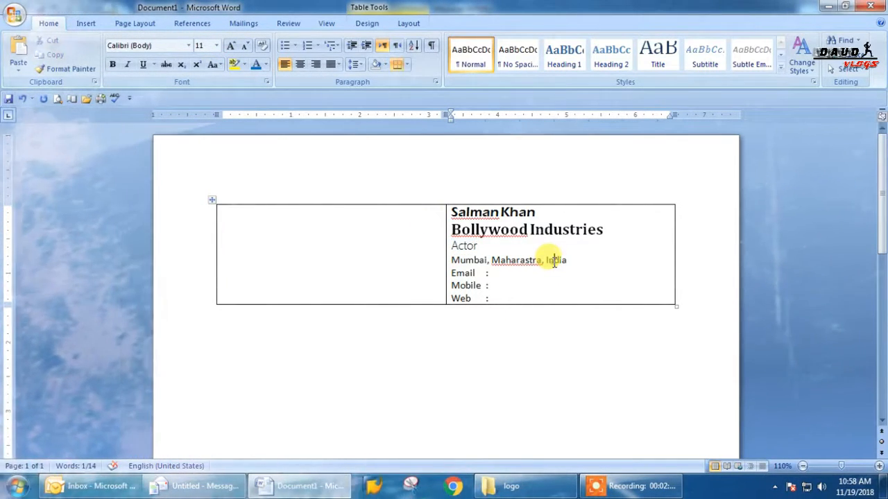
left_click_drag(572, 260, 447, 265)
left_click(168, 46)
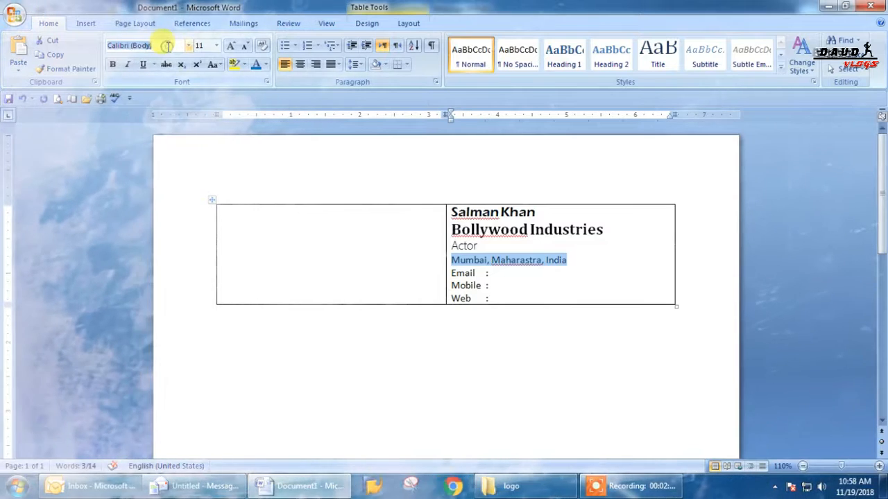
type("Arial")
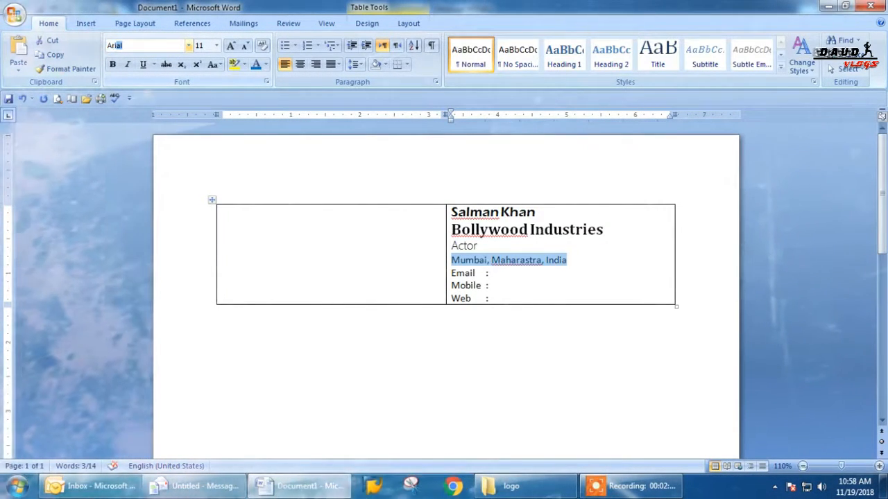
key("Return")
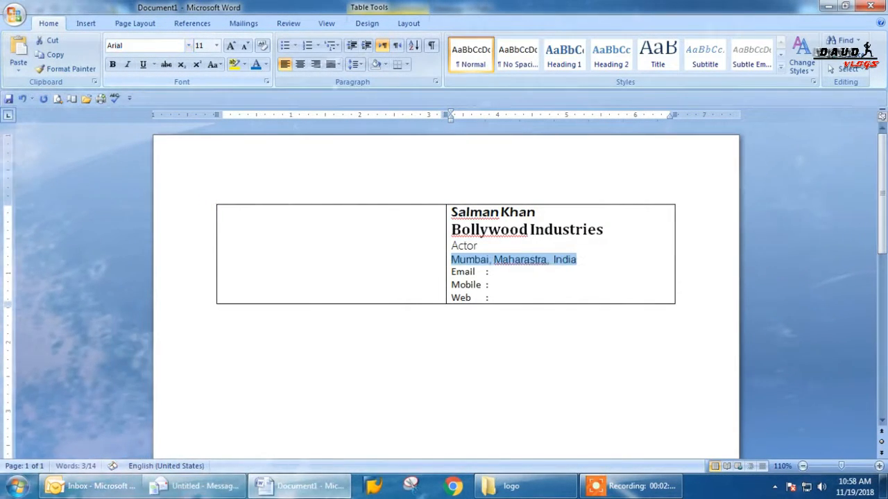
- Change the font of the Email line to Arial
triple_click(497, 275)
left_click(171, 45)
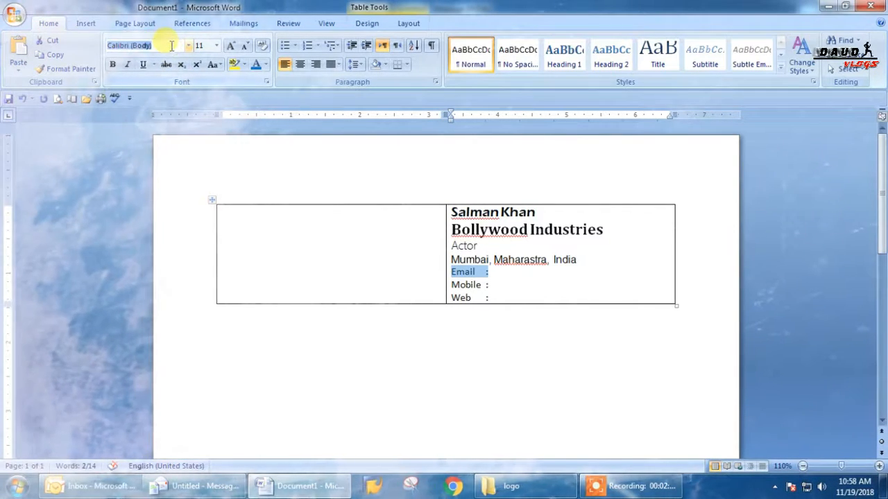
type("Arial")
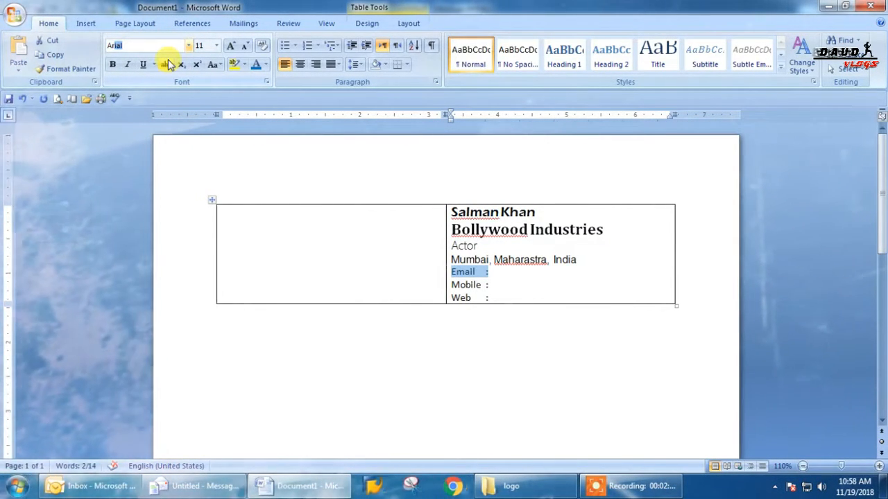
key("Return")
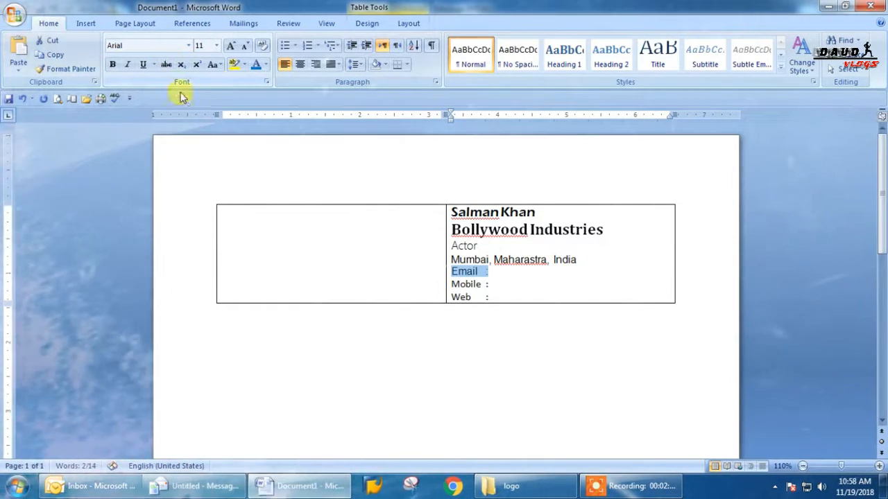
- Change the font of the Mobile and Web lines to Arial
triple_click(489, 284)
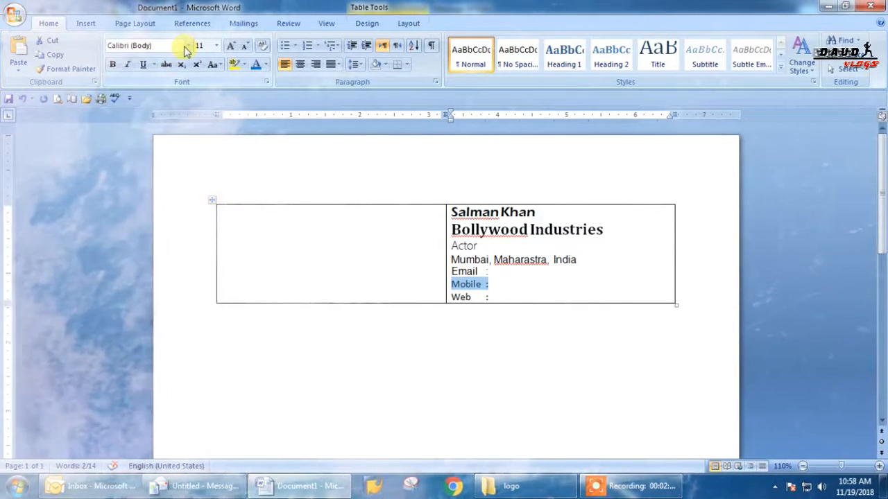
left_click(187, 46)
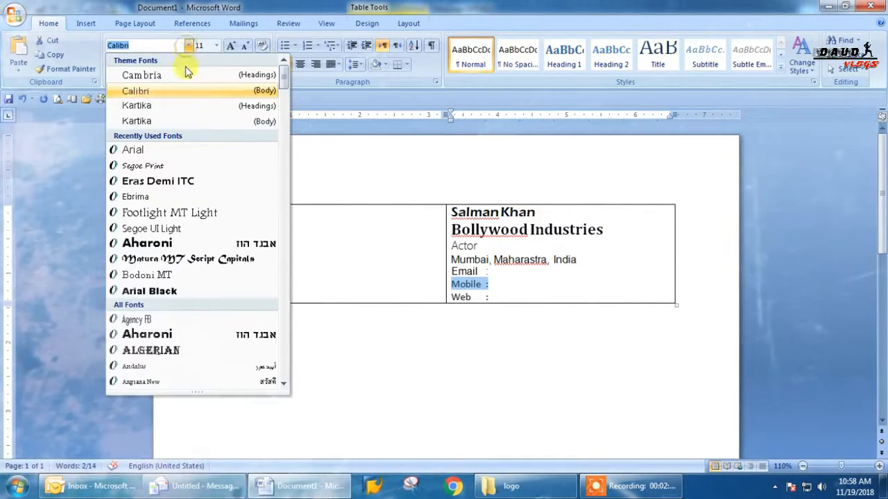
left_click(133, 149)
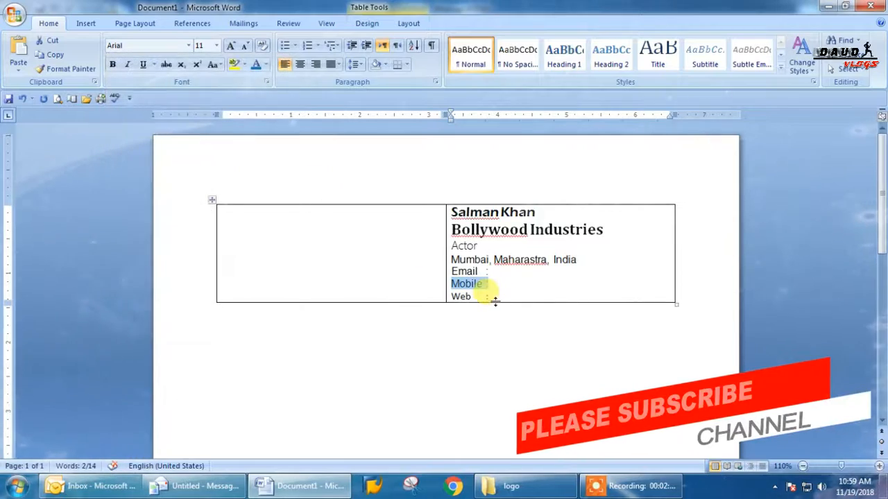
triple_click(491, 297)
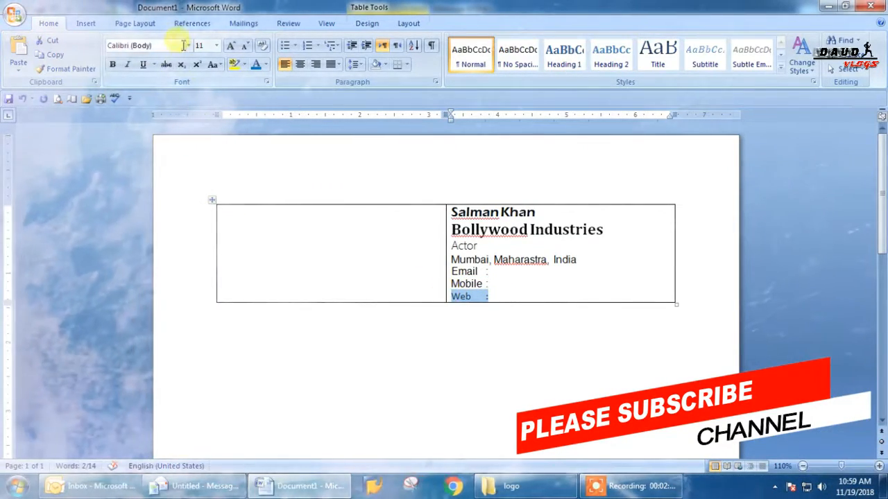
left_click(187, 46)
left_click(163, 147)
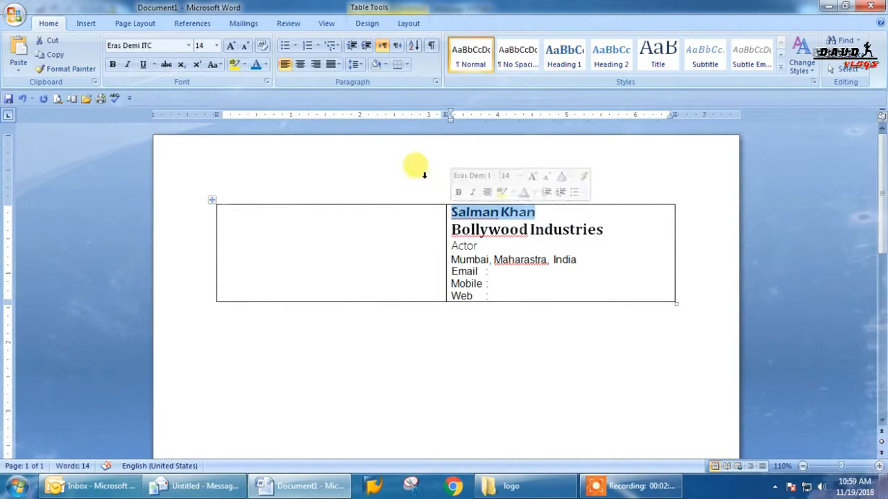
- Colour the name line blue, and make the "Actor" line dark blue and bold
left_click(257, 66)
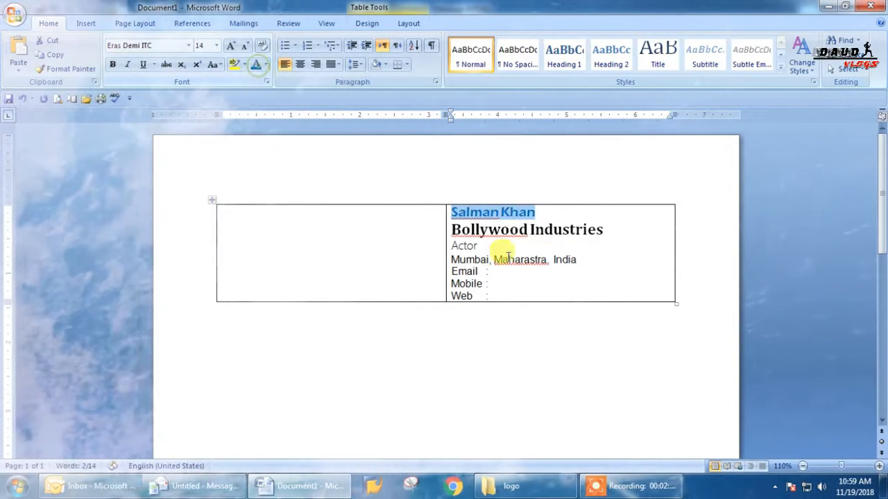
left_click(503, 251)
left_click_drag(587, 233, 454, 246)
left_click(266, 66)
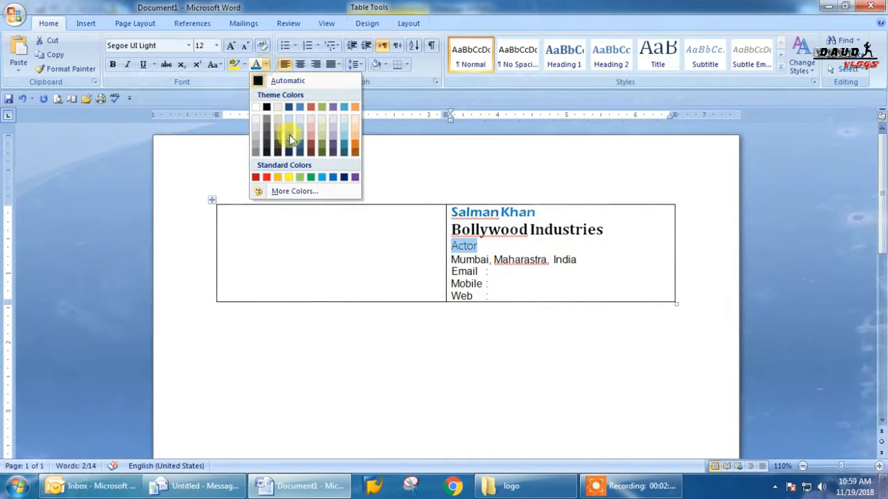
left_click(344, 178)
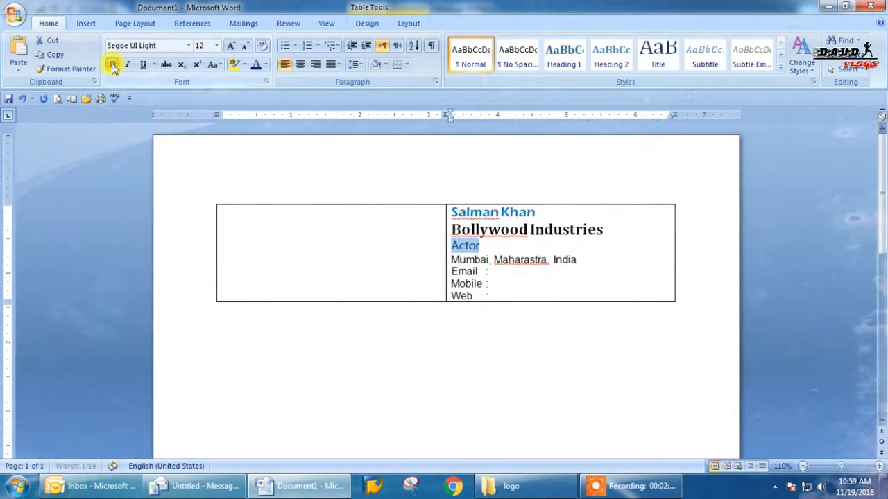
left_click(506, 239)
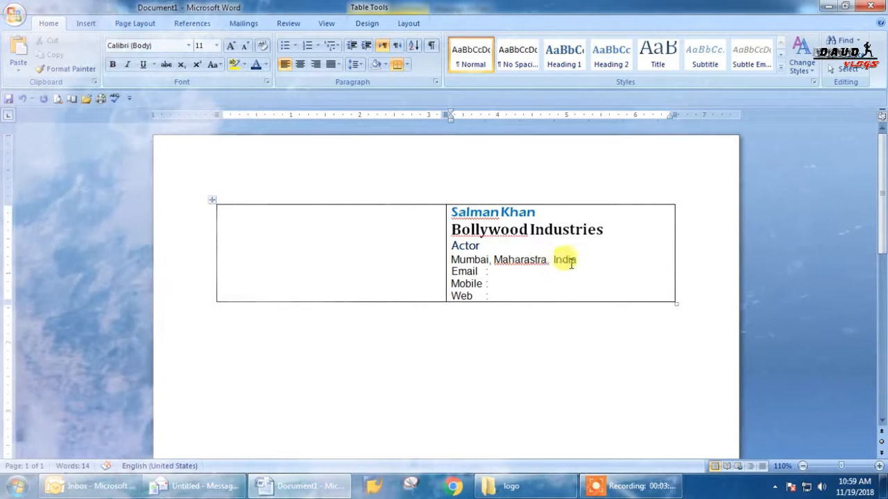
- Format the address line in dark blue italics and correct the misspelled state name to "Maharashtra"
left_click_drag(576, 260, 461, 260)
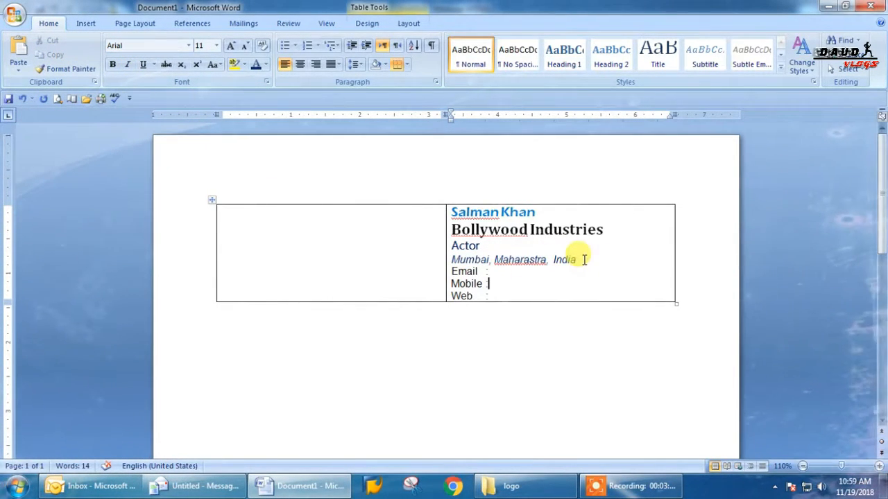
right_click(525, 260)
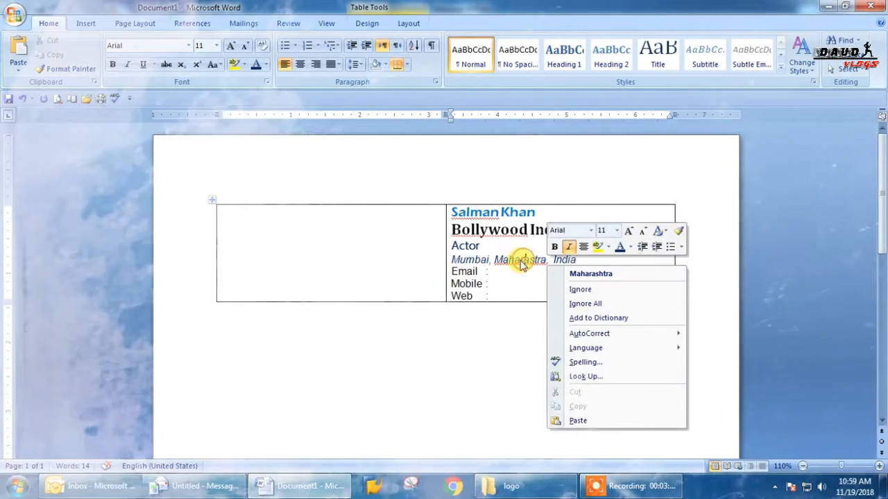
left_click(560, 277)
- Remove the italics from the address line and colour the Email, Mobile and Web lines dark blue
left_click_drag(581, 258, 461, 262)
left_click(127, 65)
left_click(490, 270)
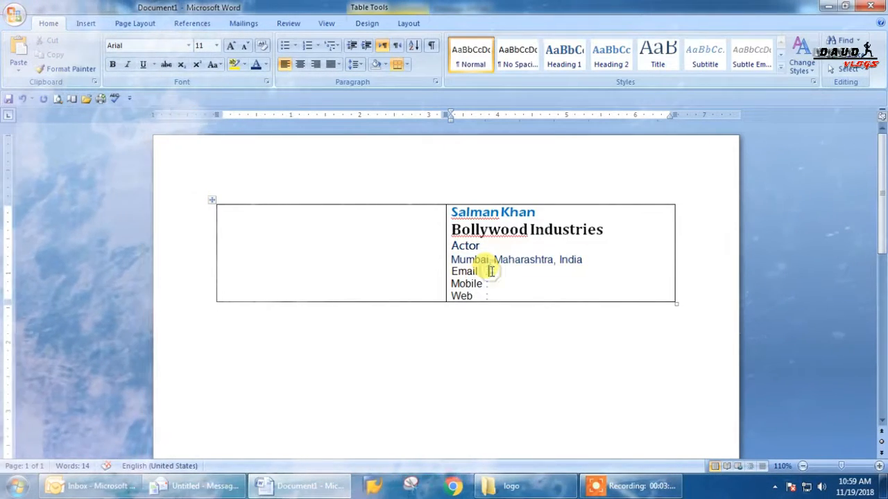
left_click_drag(477, 286, 449, 271)
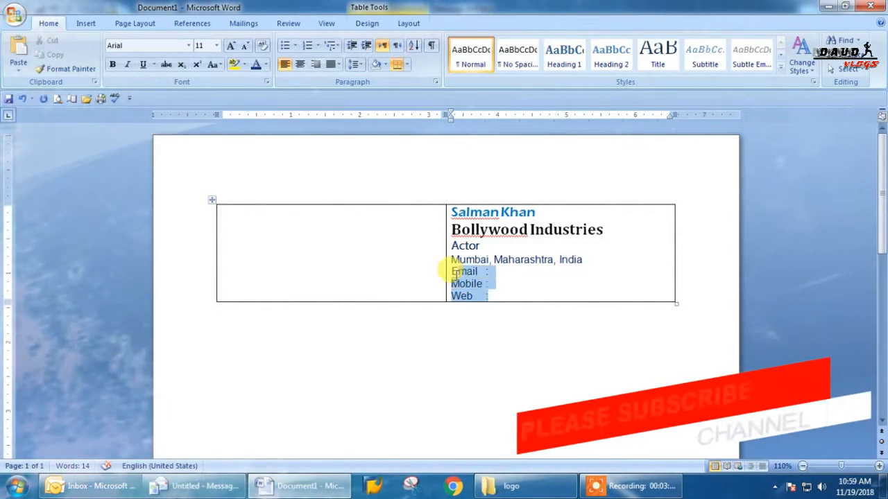
left_click(487, 283)
- Ignore the spelling flags on "Bollywood" and on the first name in the heading line
right_click(488, 235)
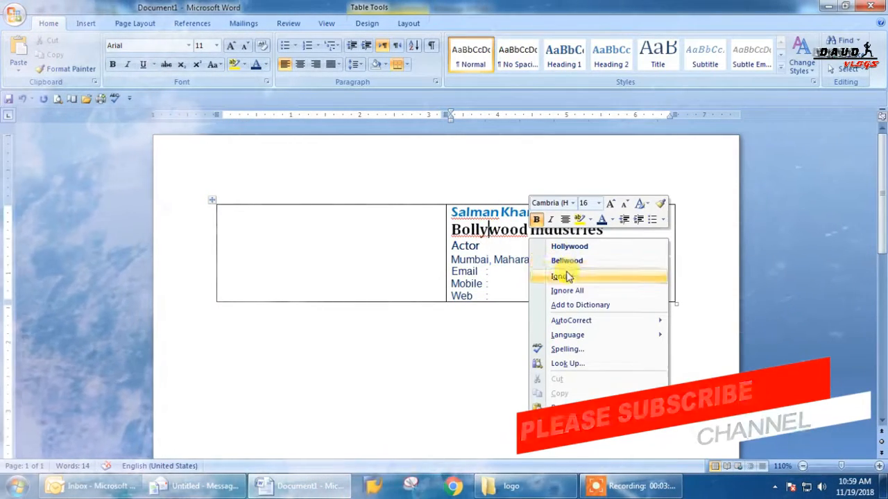
left_click(506, 240)
right_click(506, 236)
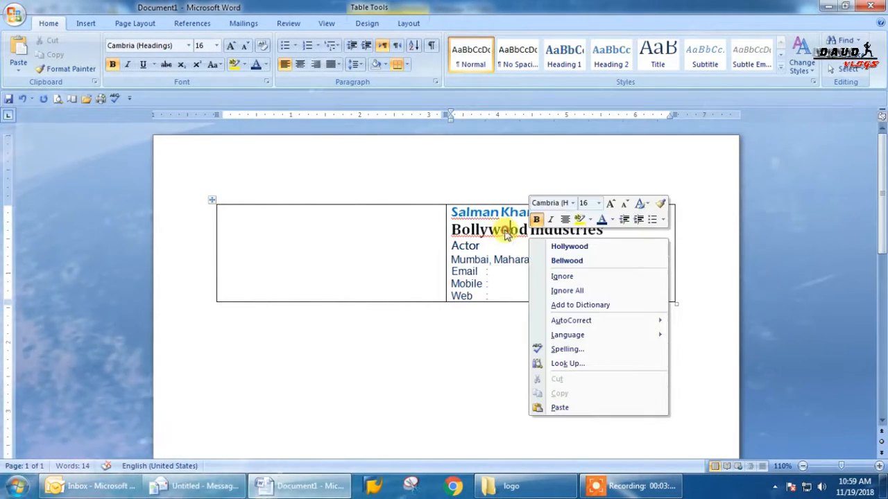
left_click(509, 264)
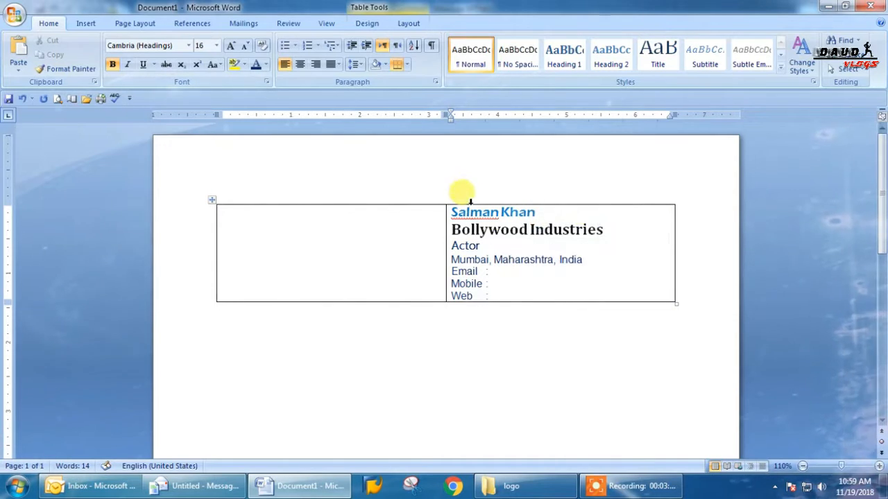
right_click(467, 212)
left_click(548, 315)
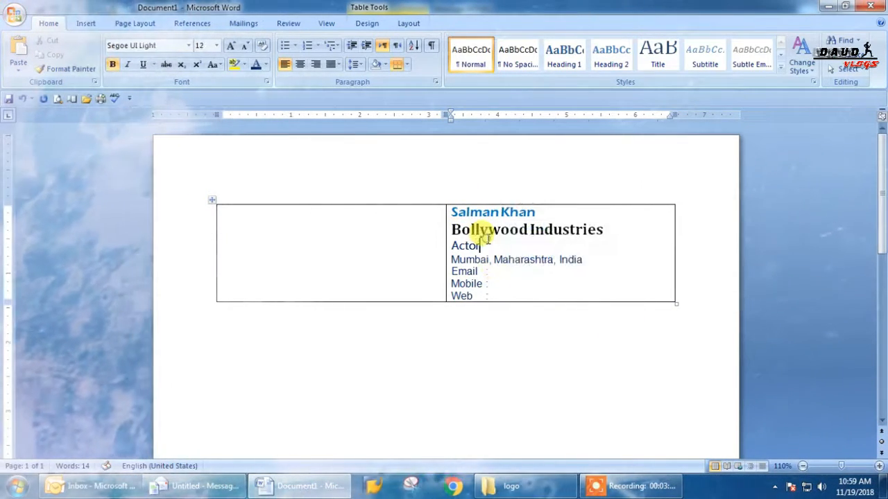
left_click(558, 281)
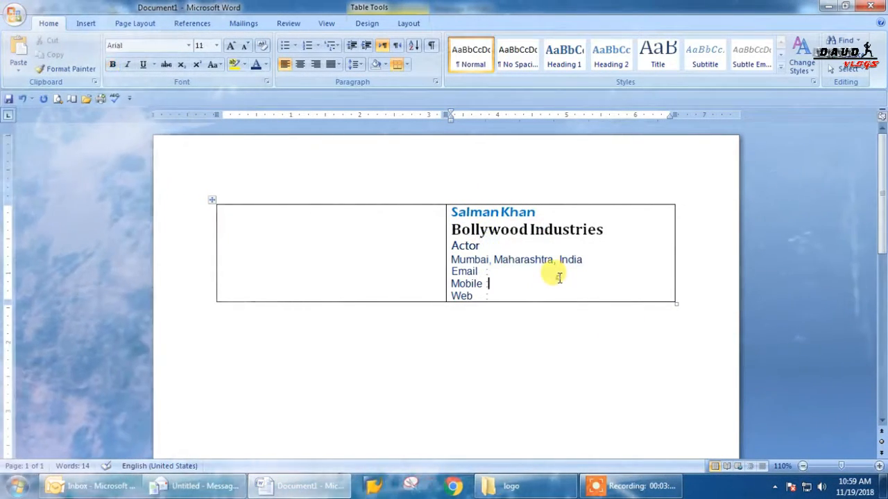
- Fill in a placeholder e-mail address made of x's on the Email line and "xxxxxxxxxx" on the Mobile line
left_click(352, 243)
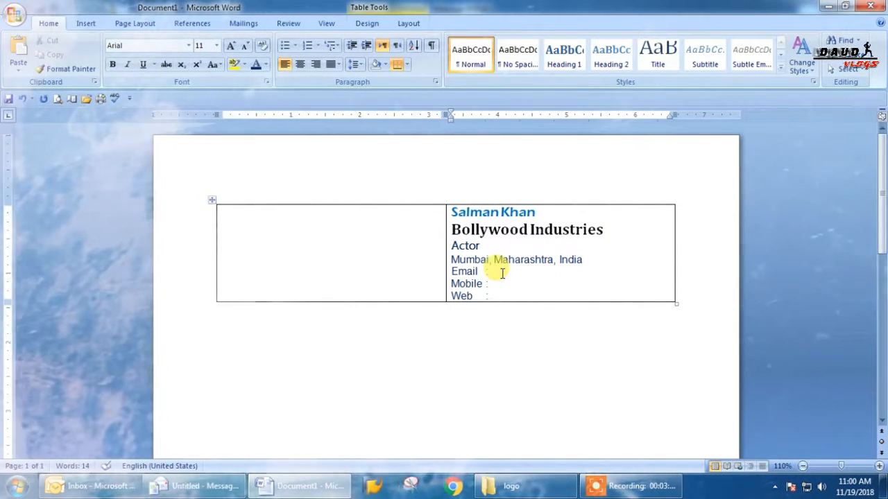
left_click(502, 273)
type("xxxx")
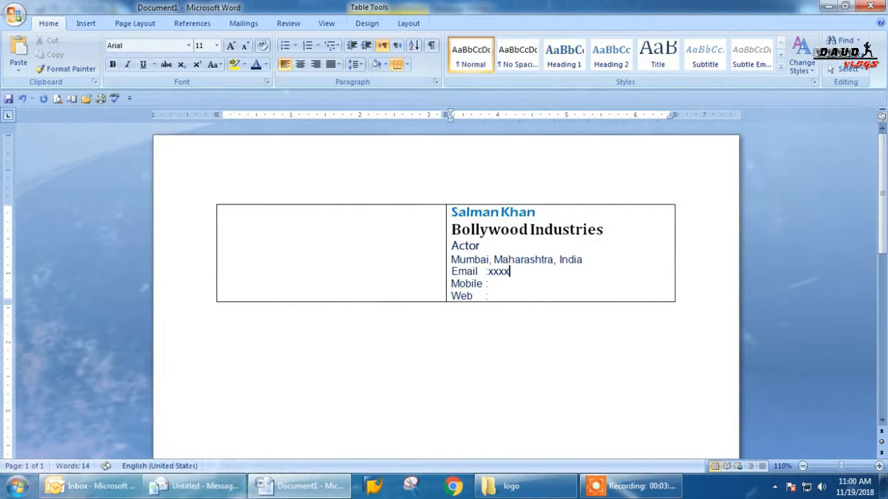
type("@xxxx.com")
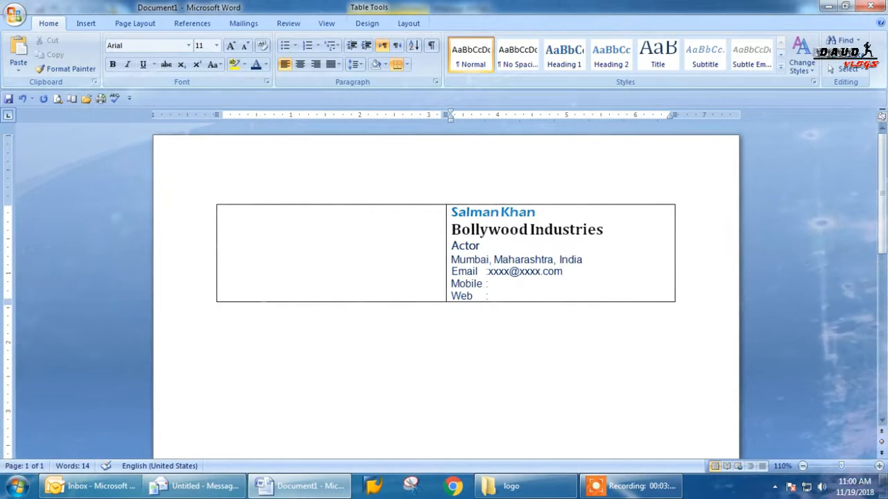
left_click(499, 283)
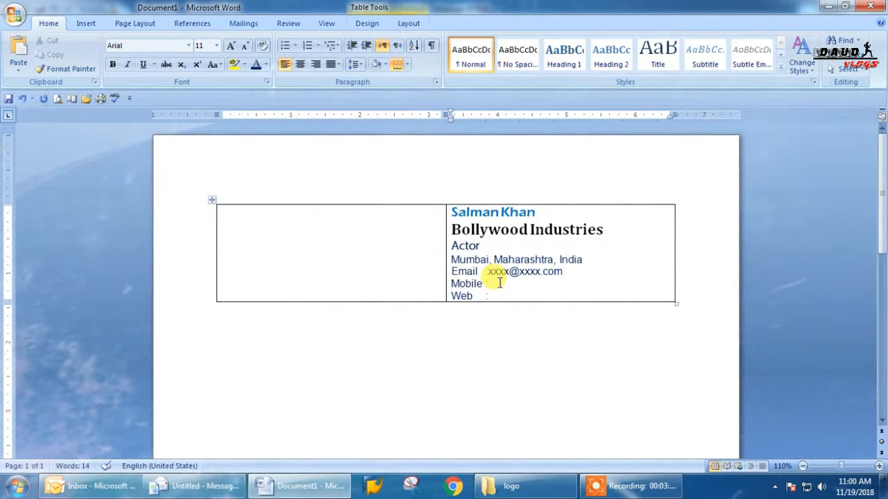
type("xxxxxxxxxx")
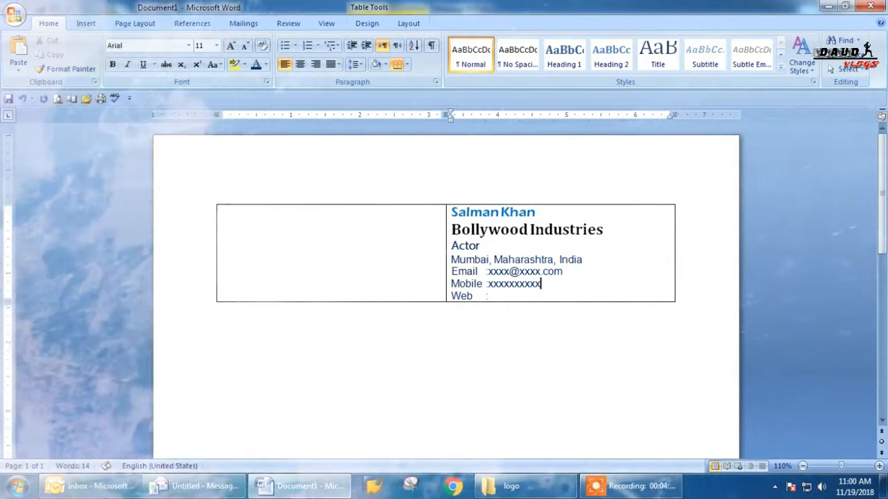
left_click(510, 297)
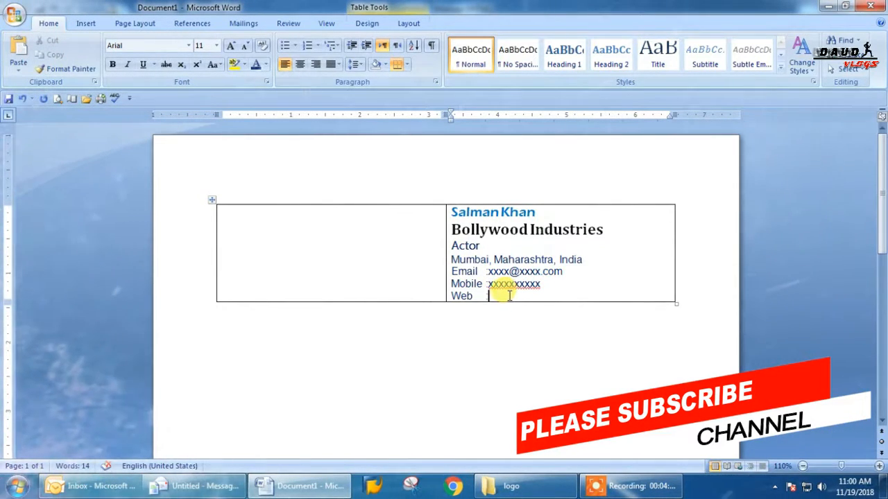
type("xxxx")
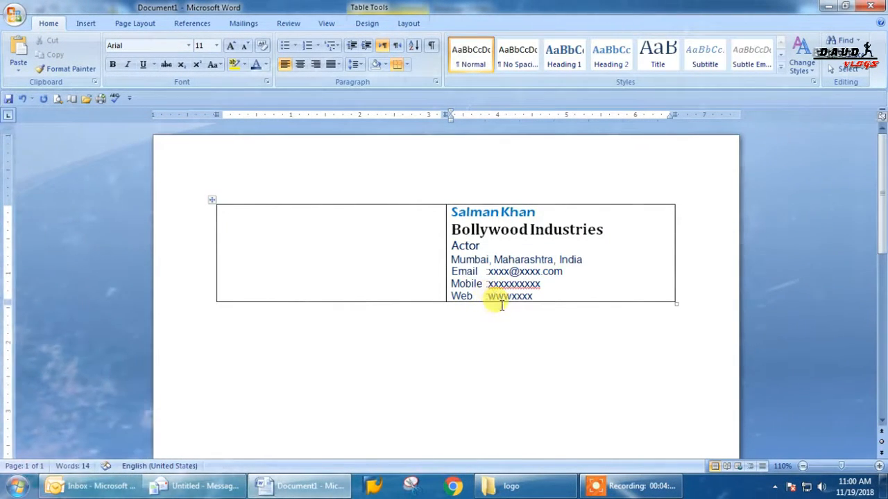
left_click(547, 297)
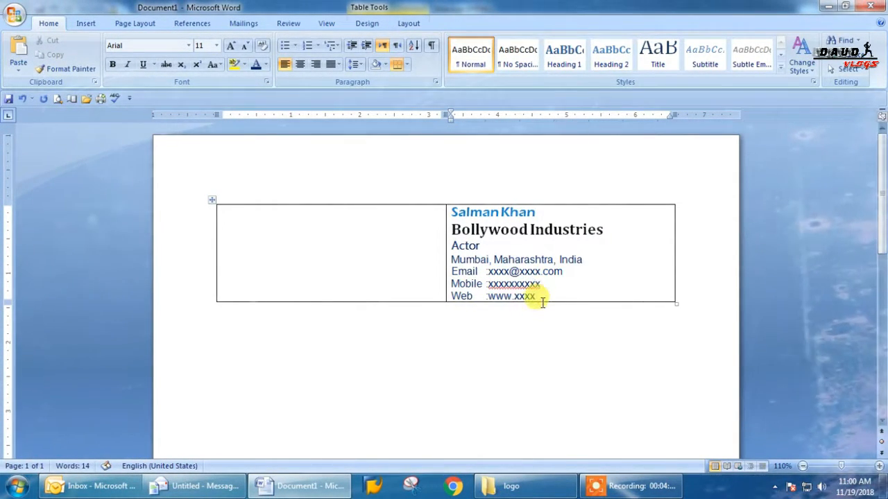
type(".com")
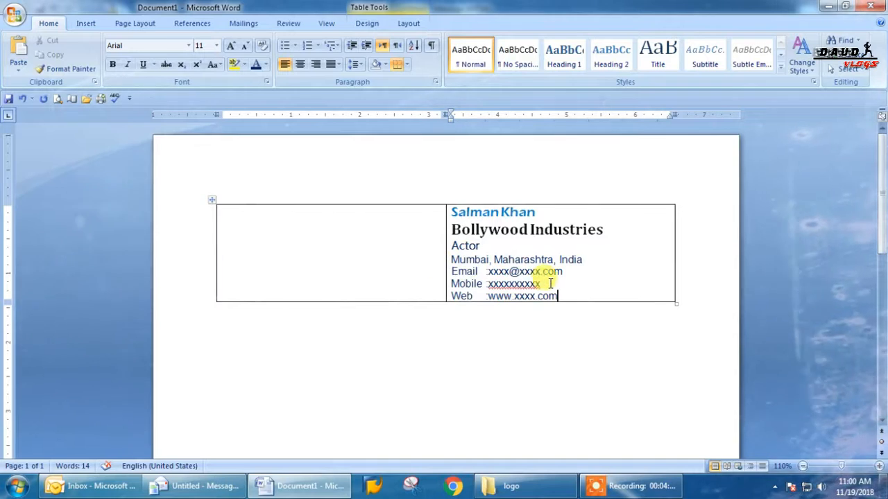
- Colour the placeholder values on the Email, Mobile and Web lines grey, leaving their labels dark blue
left_click_drag(562, 272, 490, 276)
left_click(267, 65)
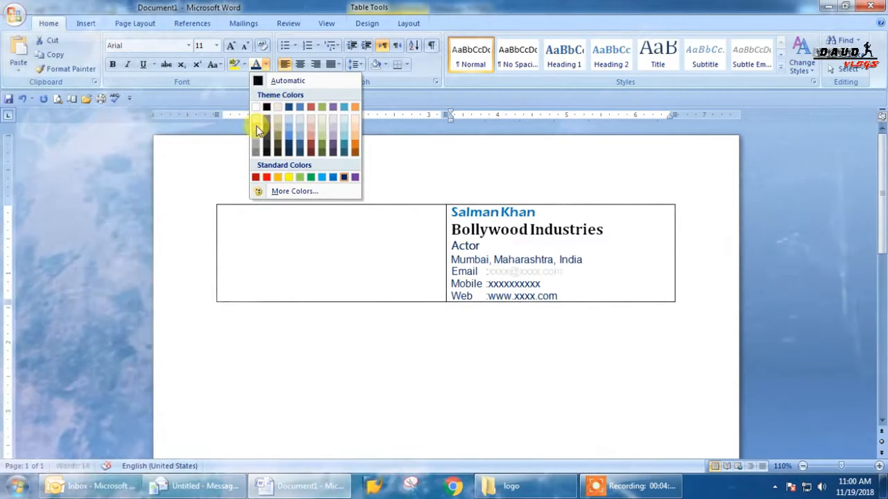
left_click(254, 131)
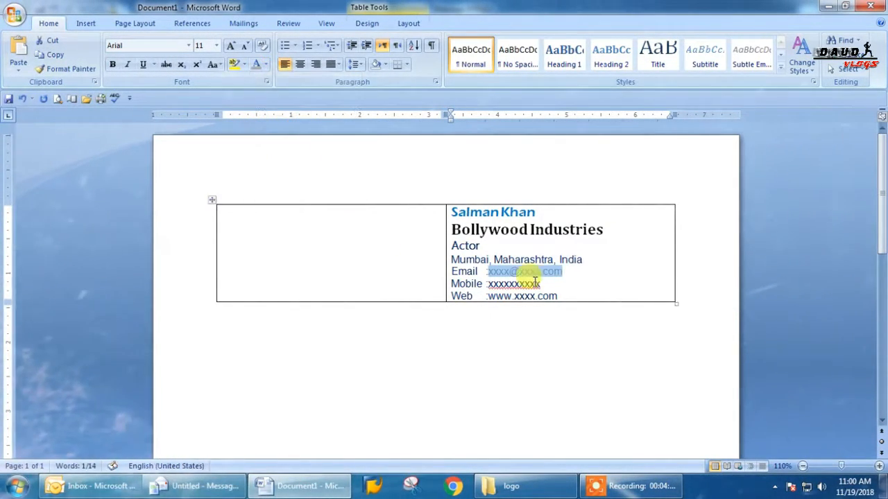
left_click_drag(544, 280, 489, 284)
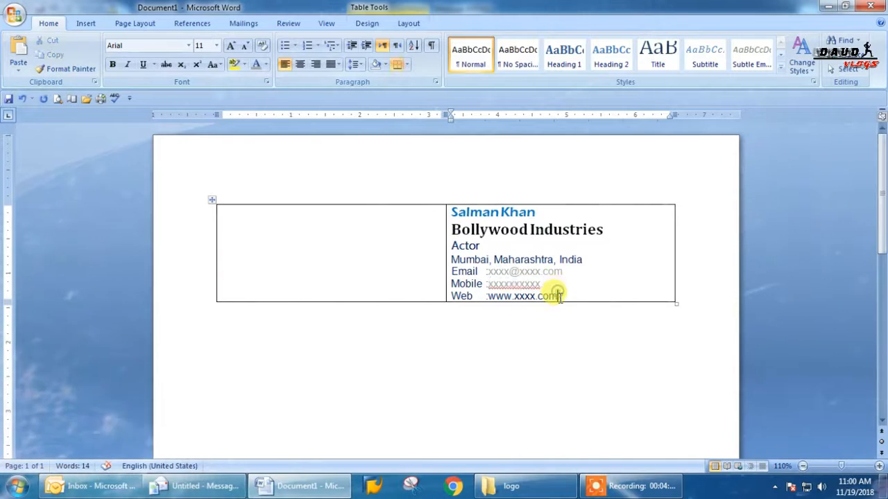
left_click(256, 64)
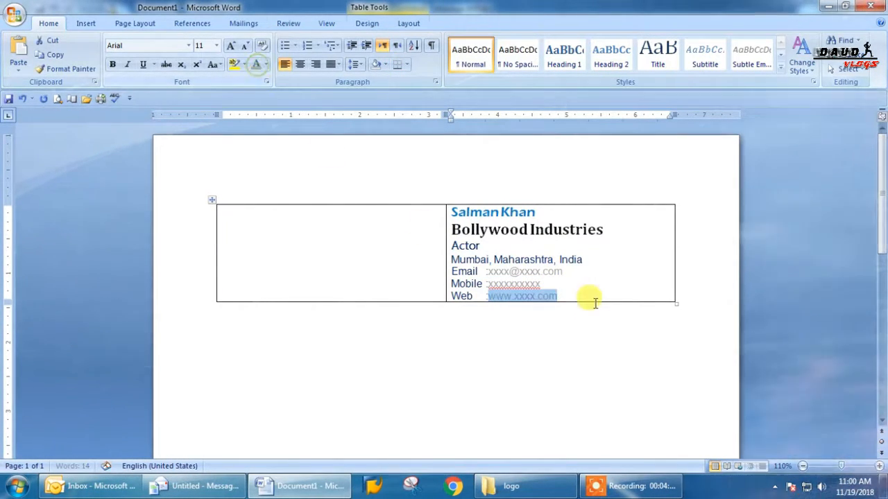
left_click(563, 271)
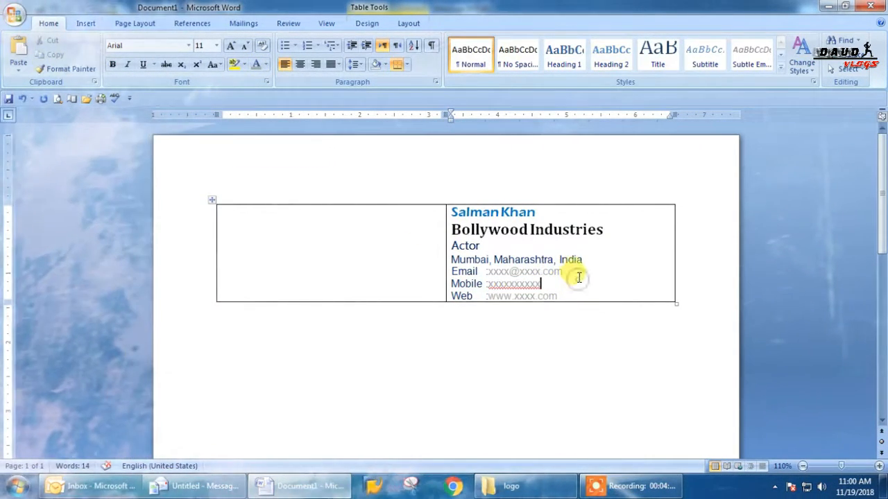
- Ignore all spelling flags on the placeholder mobile number
right_click(513, 284)
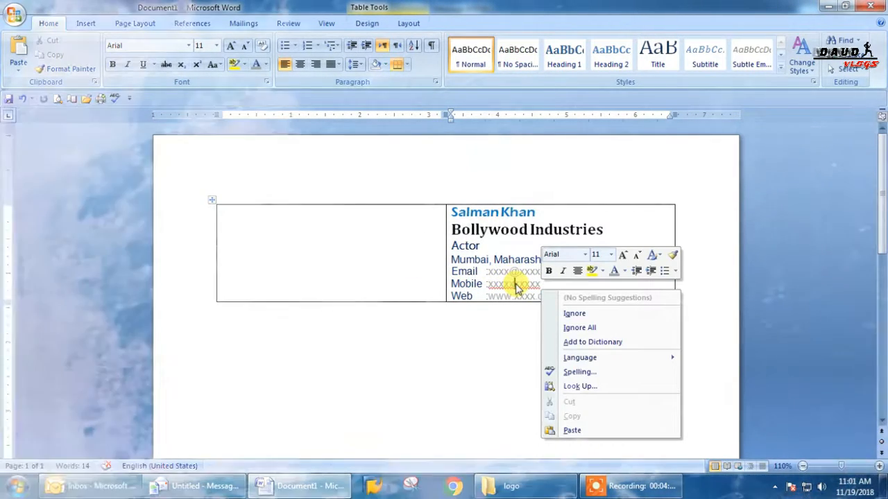
left_click(565, 327)
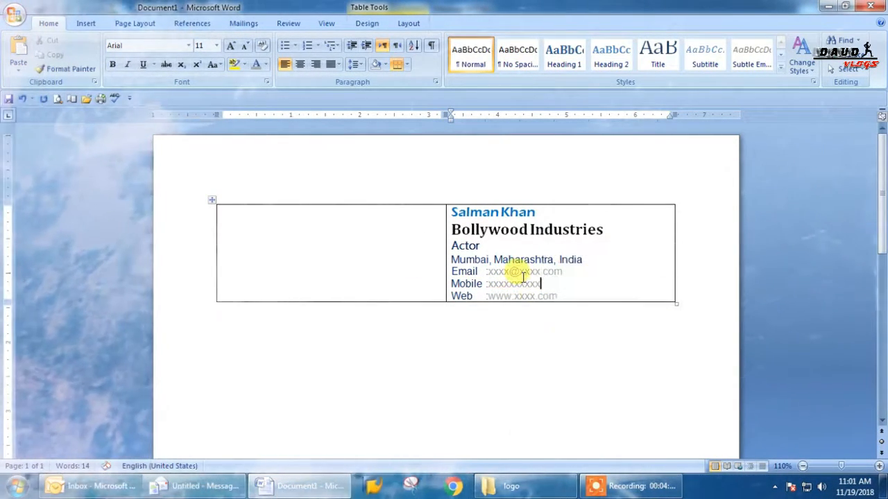
left_click(581, 295)
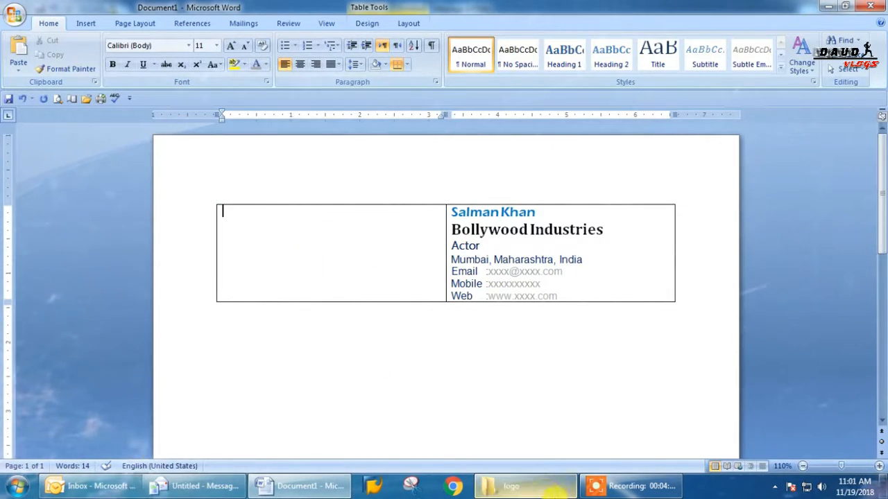
left_click(551, 487)
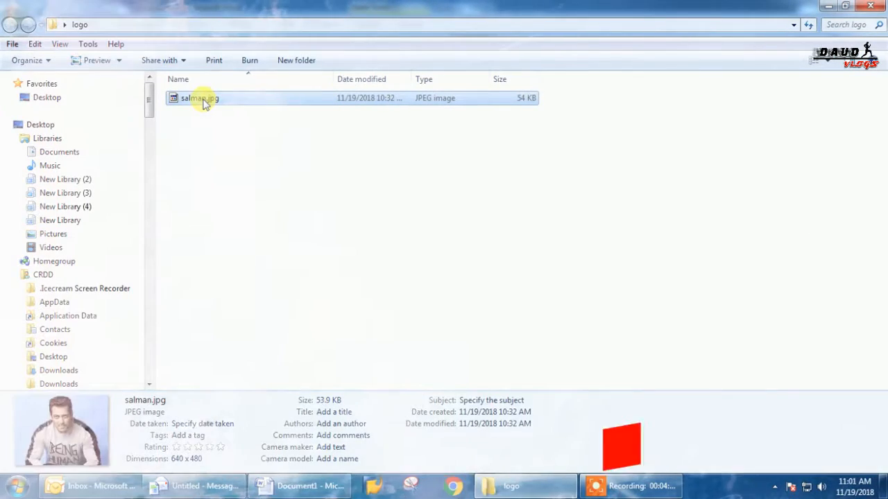
key("alt+Tab")
left_click(240, 207)
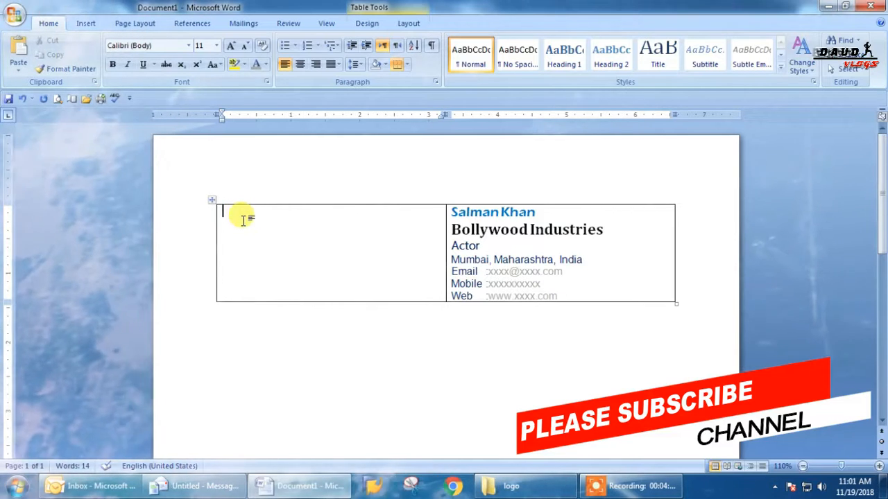
- Narrow the table's first column to about 1.9 inches and its second column to about 2.4 inches
left_click(261, 352)
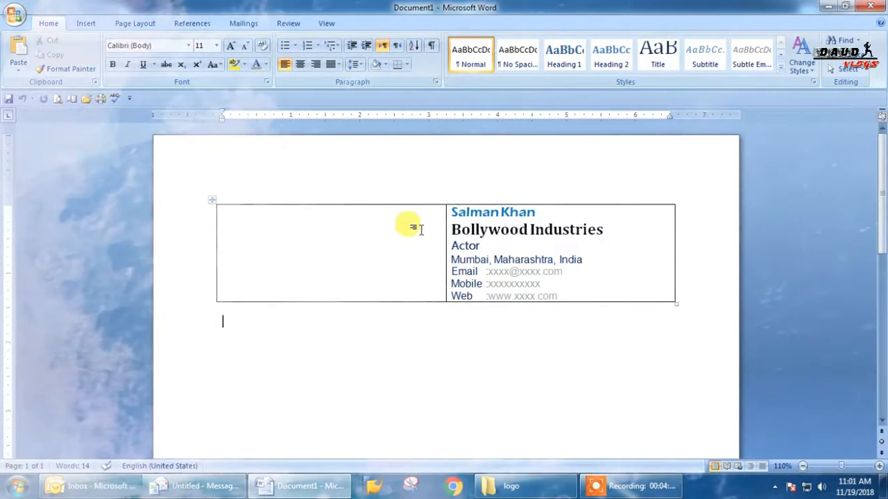
left_click_drag(444, 236, 344, 240)
left_click_drag(674, 245, 510, 247)
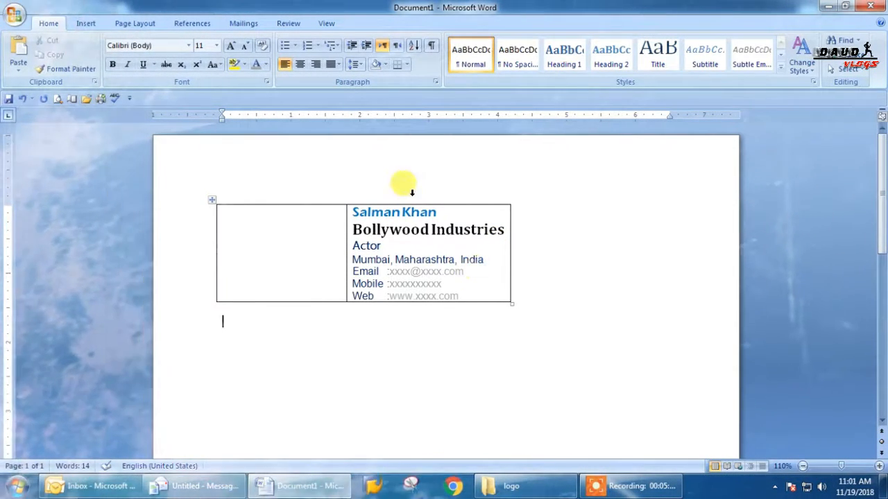
- Remove the bottom, right and top borders from the table cell holding the contact details
left_click(418, 230)
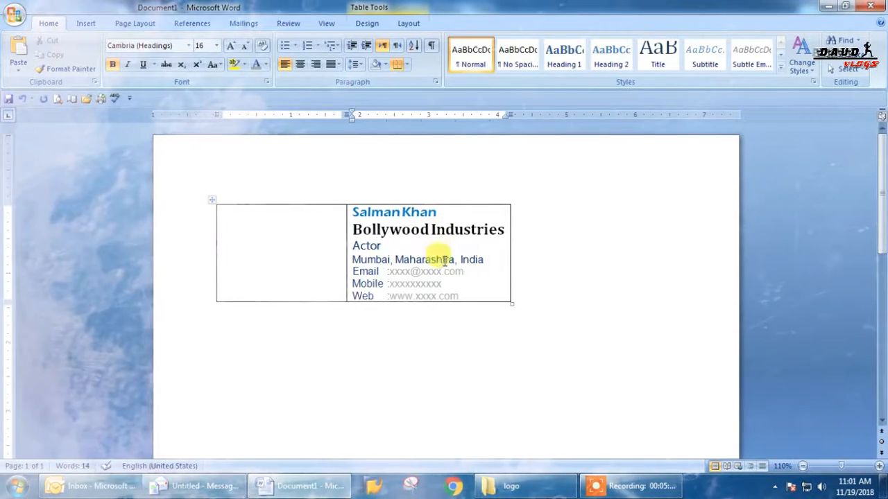
left_click(420, 213)
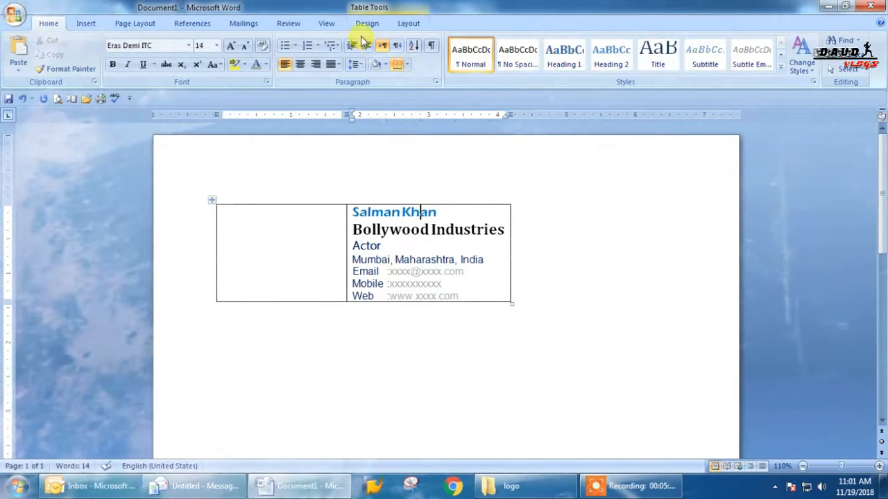
left_click(370, 26)
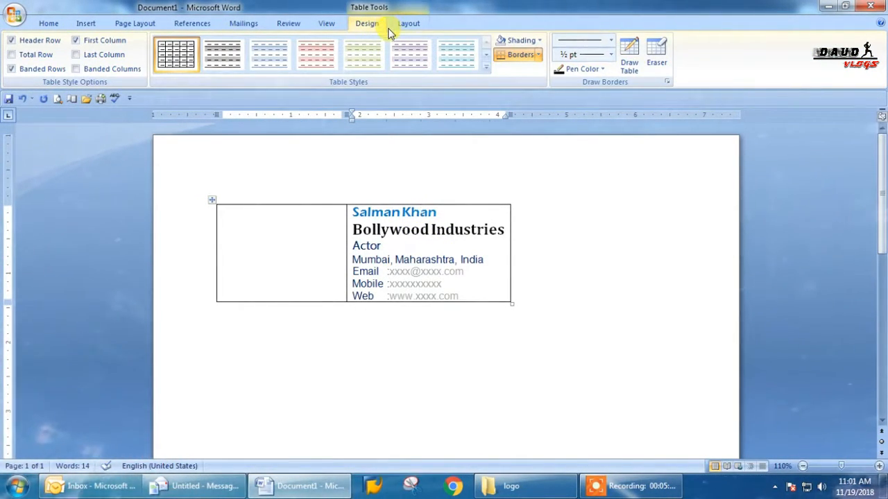
left_click(538, 55)
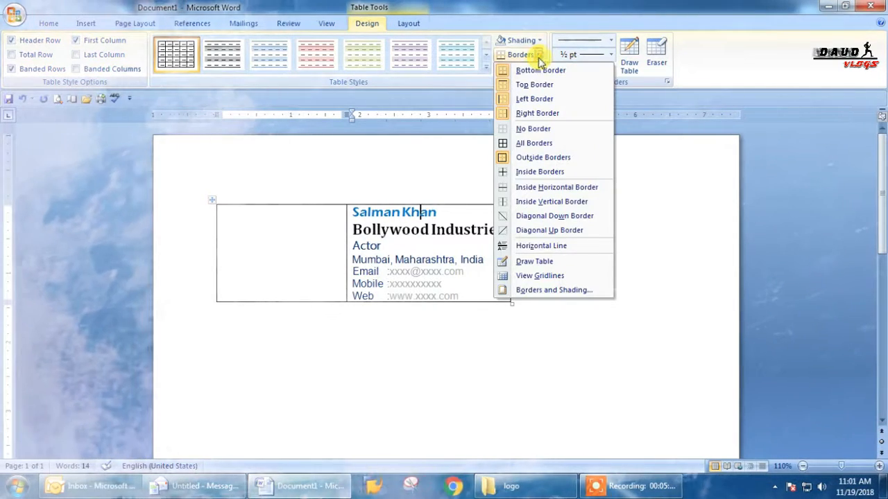
left_click(510, 72)
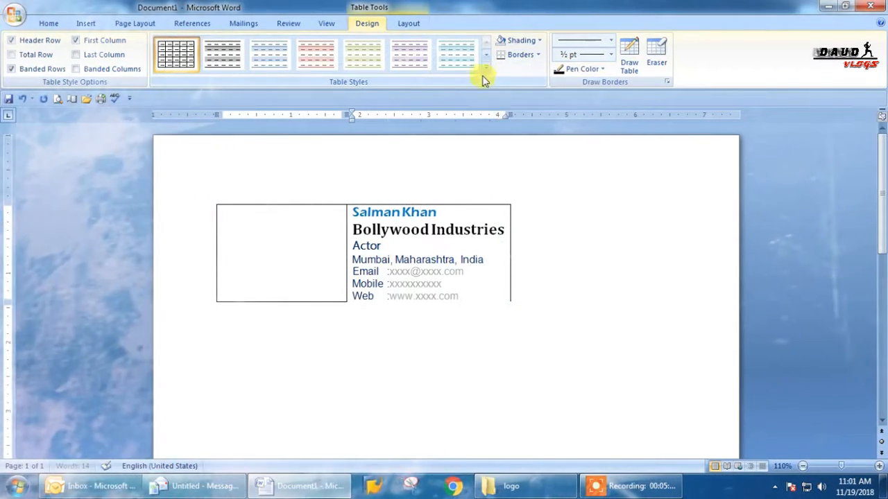
left_click(538, 56)
left_click(504, 115)
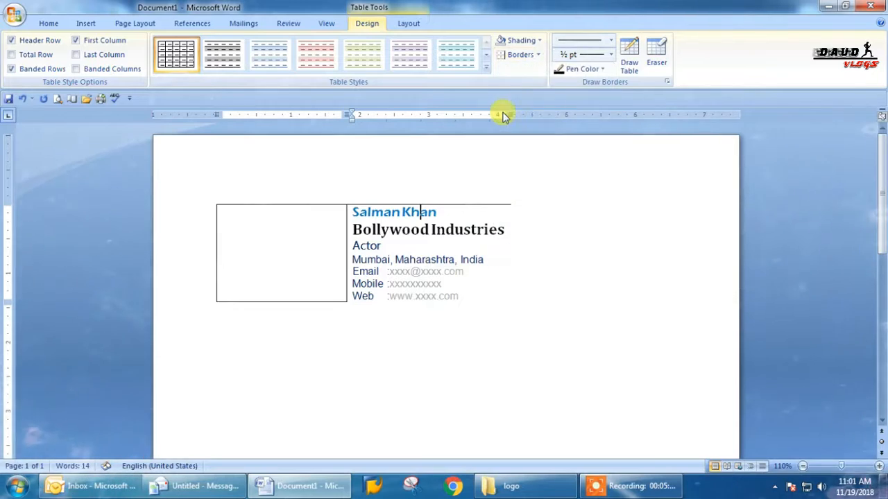
left_click(538, 56)
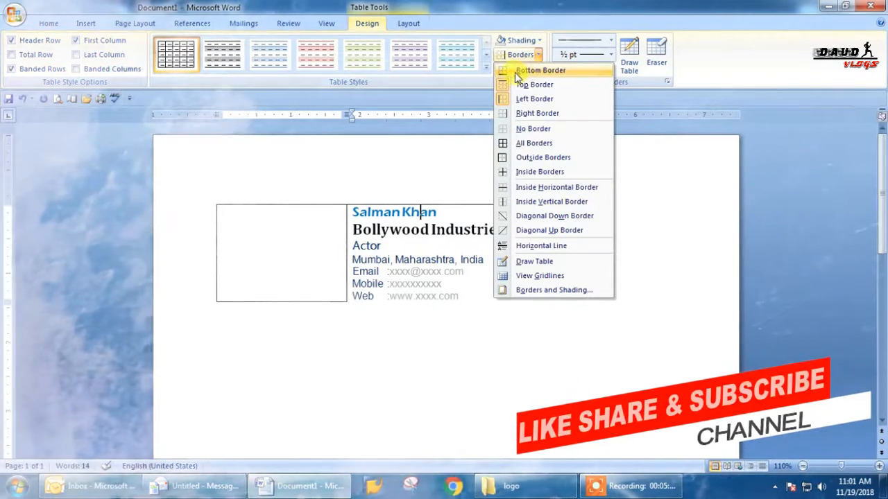
left_click(501, 86)
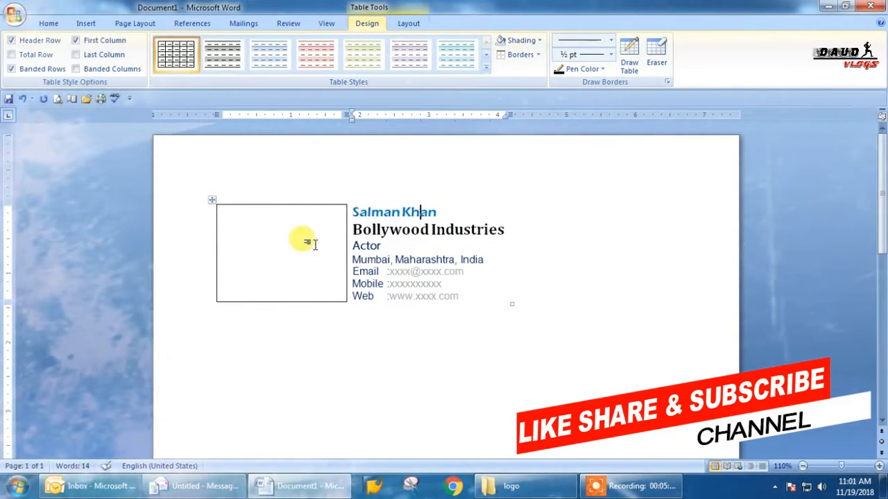
- Remove the bottom, left and top borders from the empty first cell, keeping the vertical divider between the columns
left_click(538, 56)
left_click(527, 70)
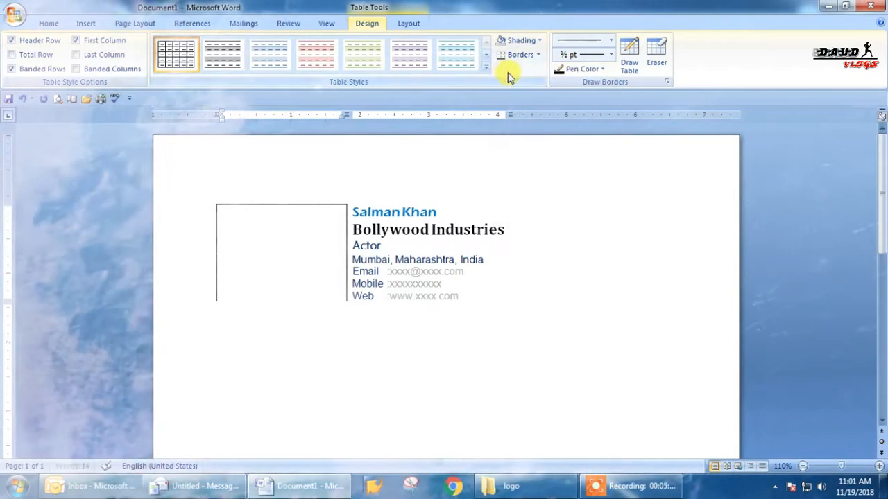
left_click(538, 55)
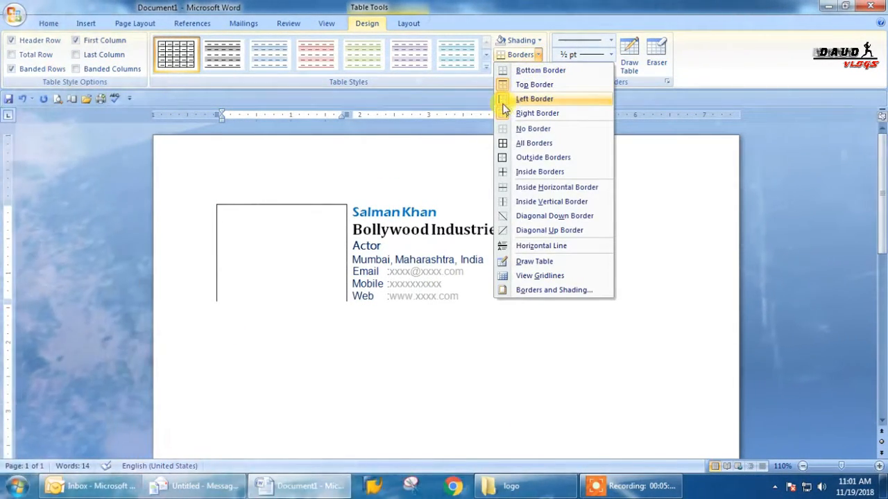
left_click(503, 99)
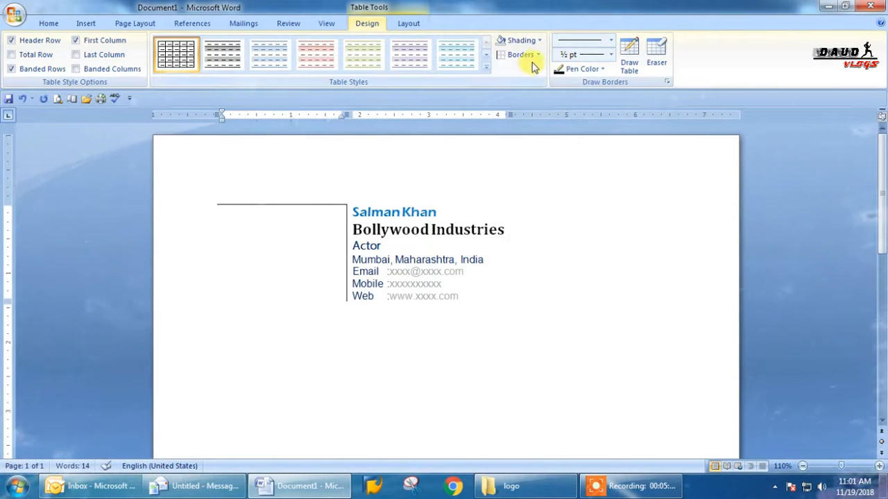
left_click(532, 55)
left_click(502, 84)
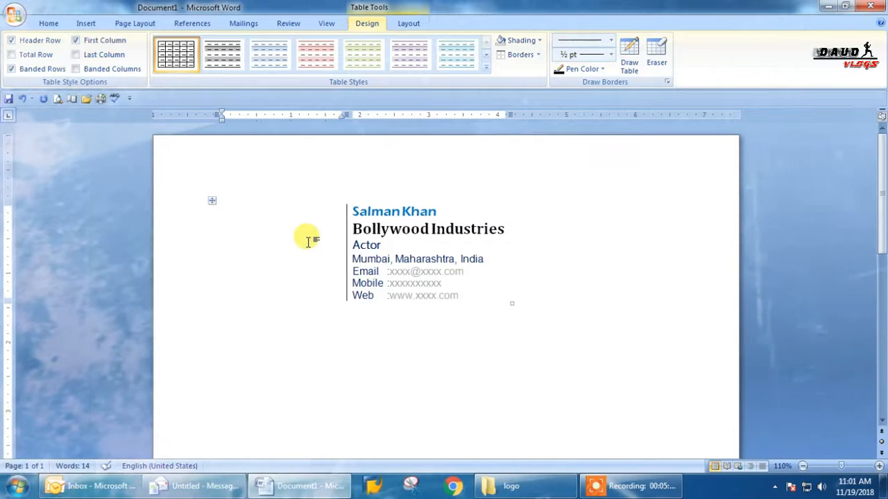
- Copy salman.jpg from the logo folder in Windows Explorer, paste it below the table in Word and shrink it to about 3 inches wide
left_click(415, 271)
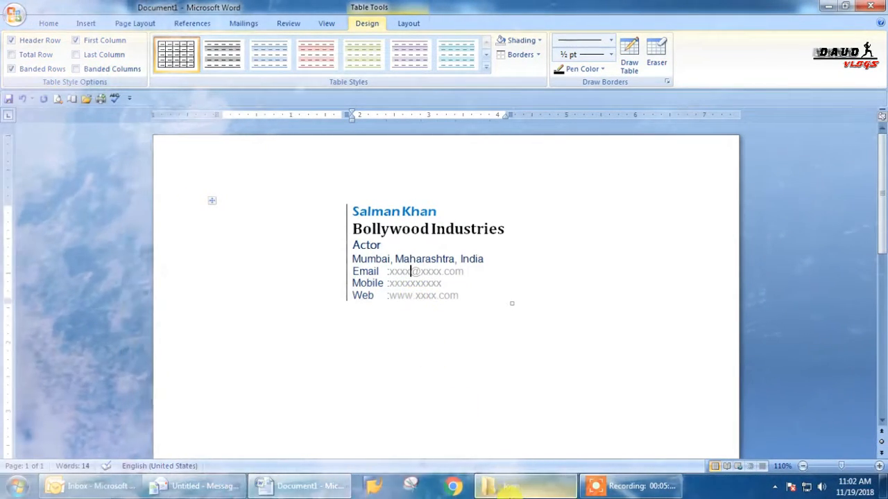
left_click(509, 489)
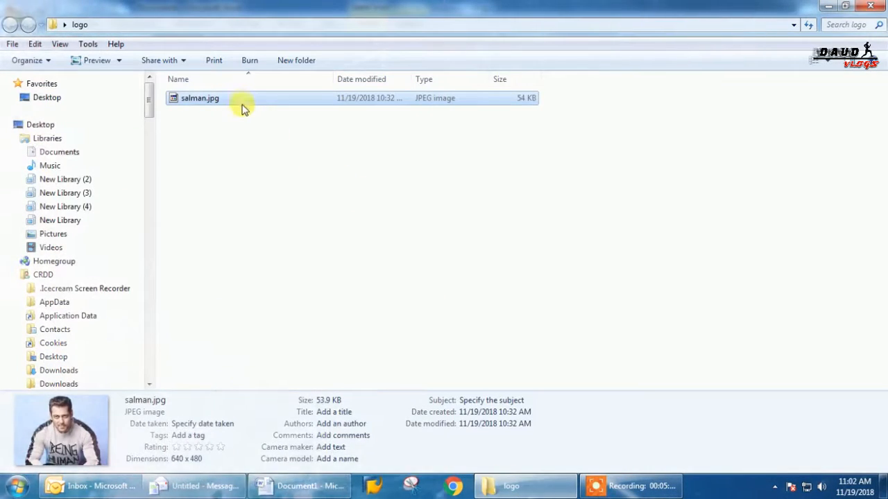
key("alt+Tab")
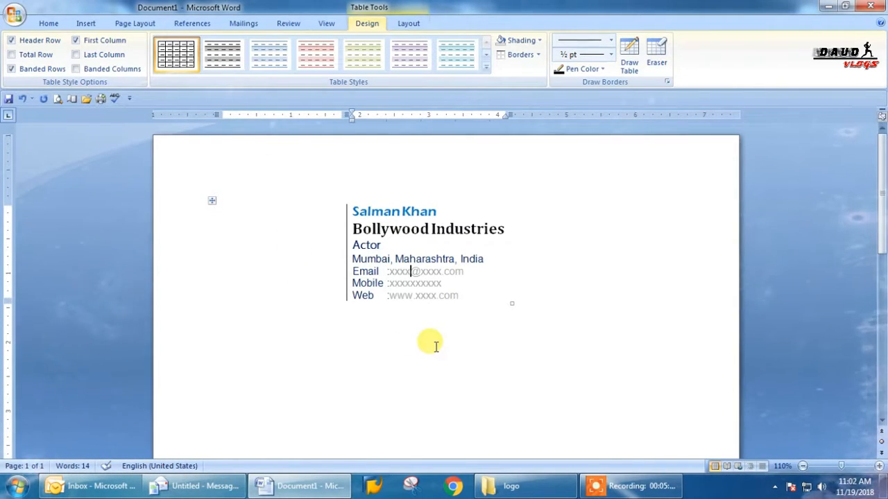
left_click(312, 367)
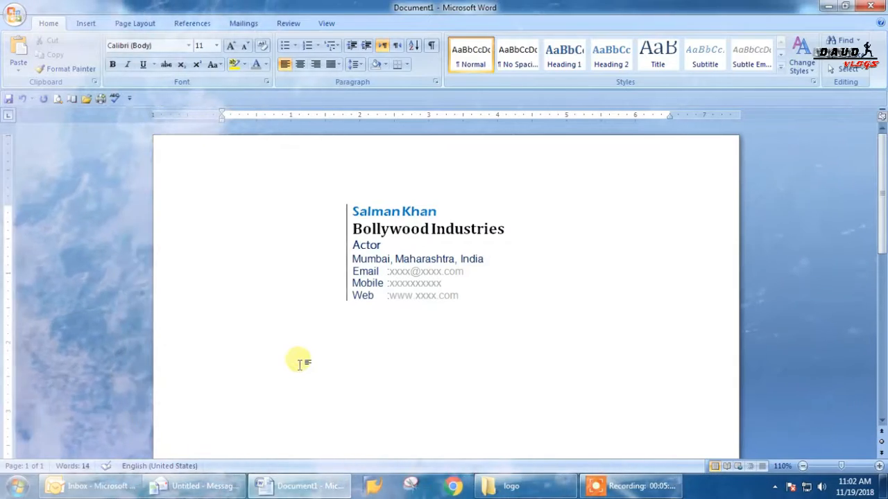
key("ctrl+v")
left_click(400, 302)
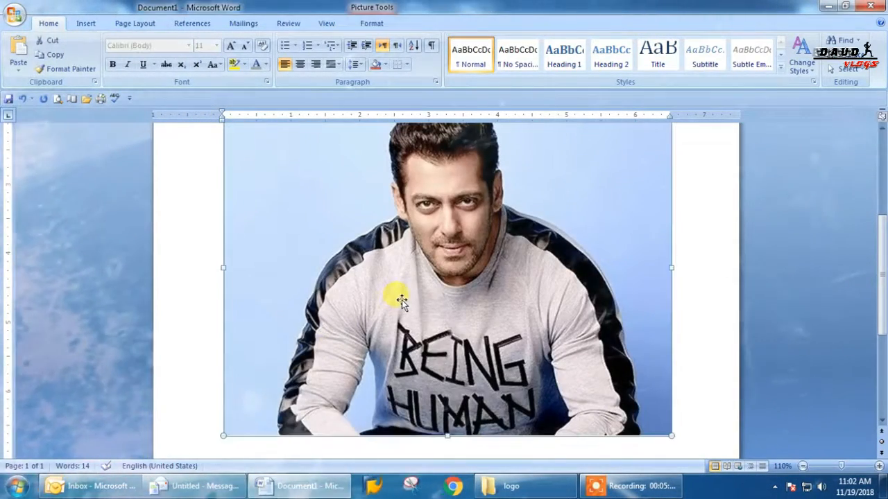
scroll(627, 392, "down", 1)
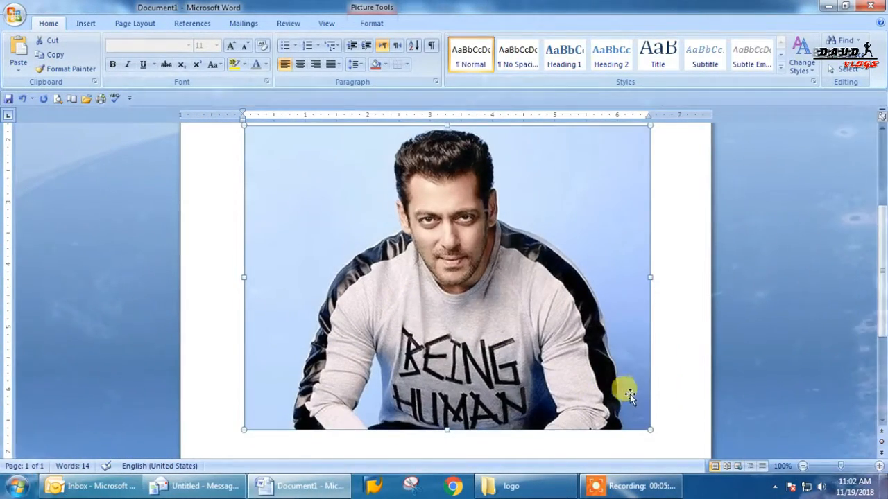
left_click_drag(649, 427, 427, 263)
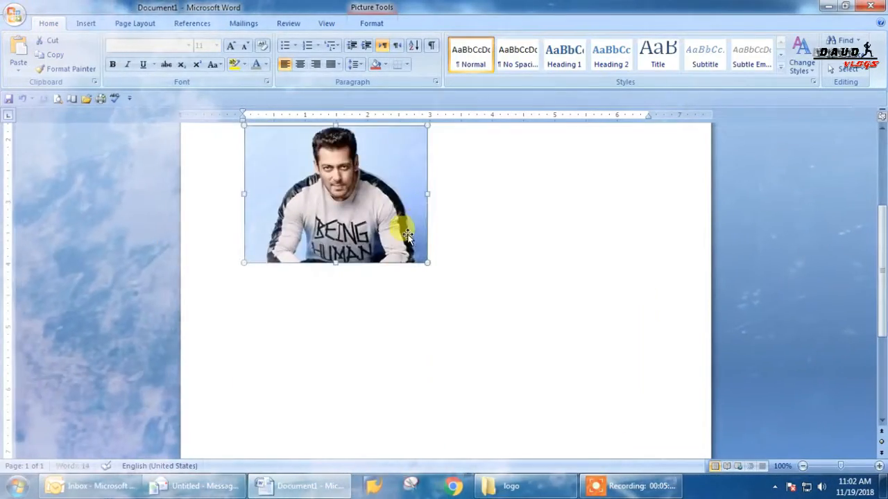
- Shrink the picture to about 1.86 inches wide and move it into the table's empty first cell
left_click_drag(422, 410, 361, 369)
left_click_drag(302, 255, 302, 257)
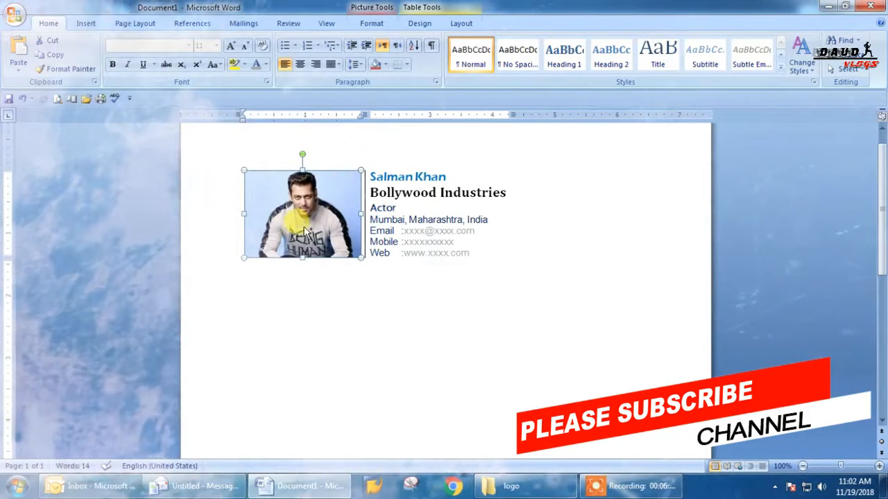
key("ctrl+z")
key("ctrl+z")
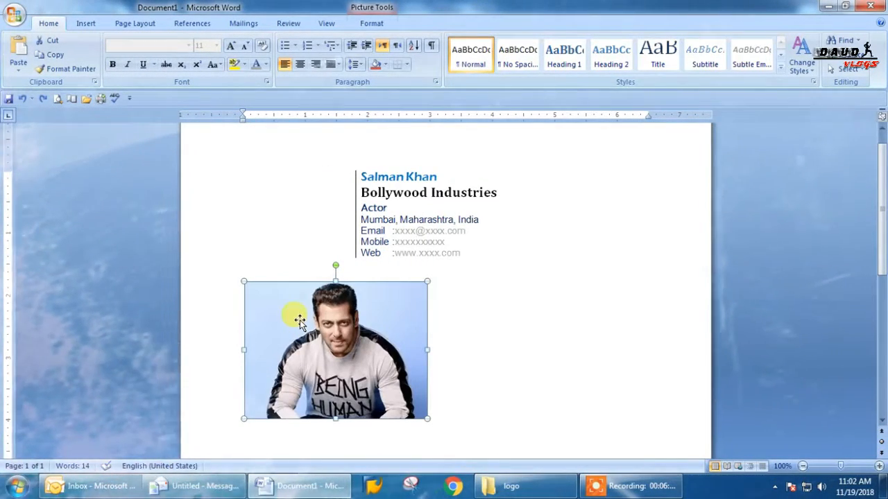
key("ctrl+y")
key("ctrl+y")
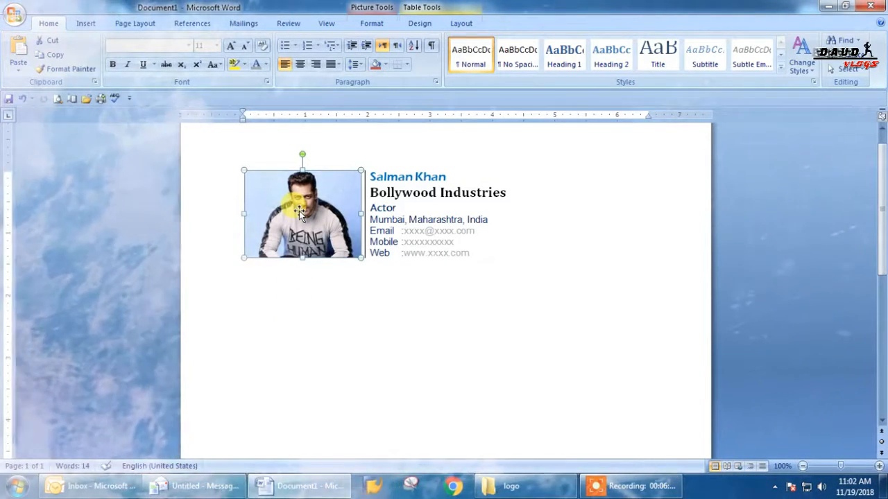
- Apply the soft-edged oval picture style to the picture in the first cell
right_click(300, 213)
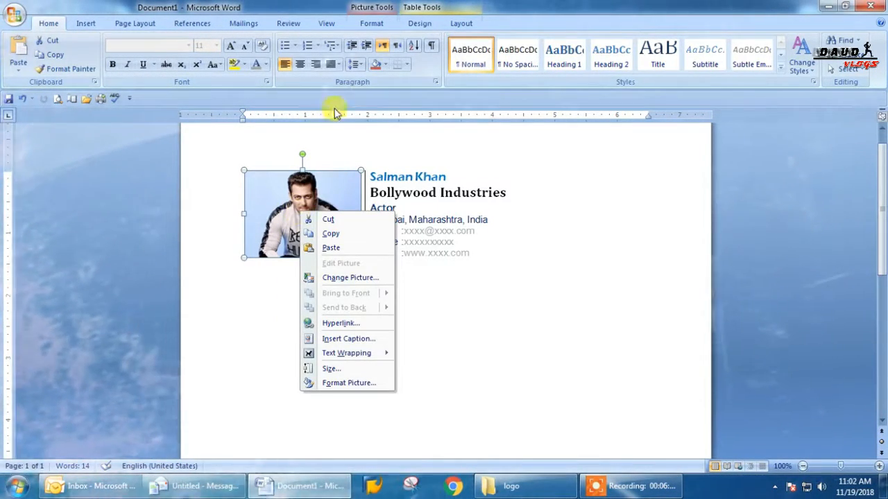
left_click(460, 23)
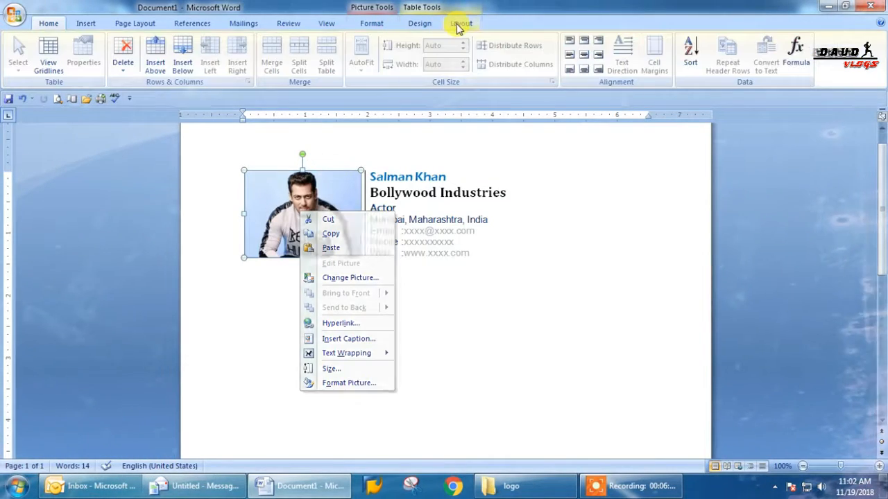
left_click(420, 24)
left_click(371, 24)
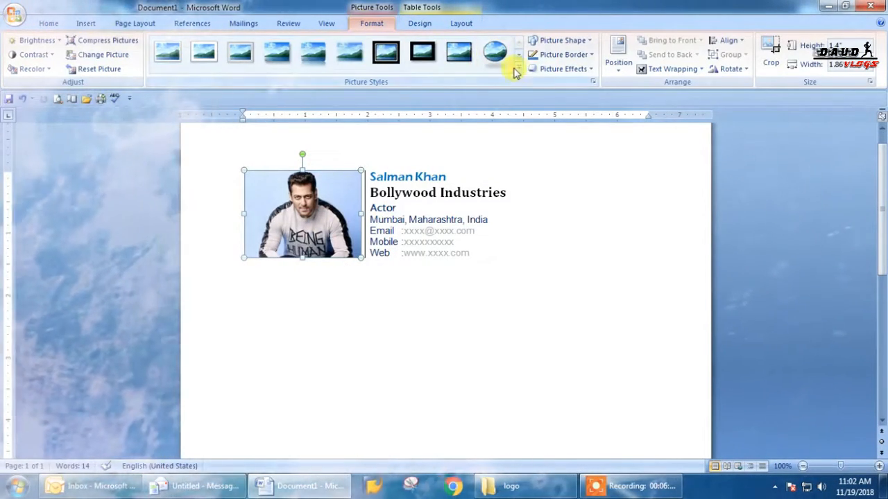
left_click(518, 67)
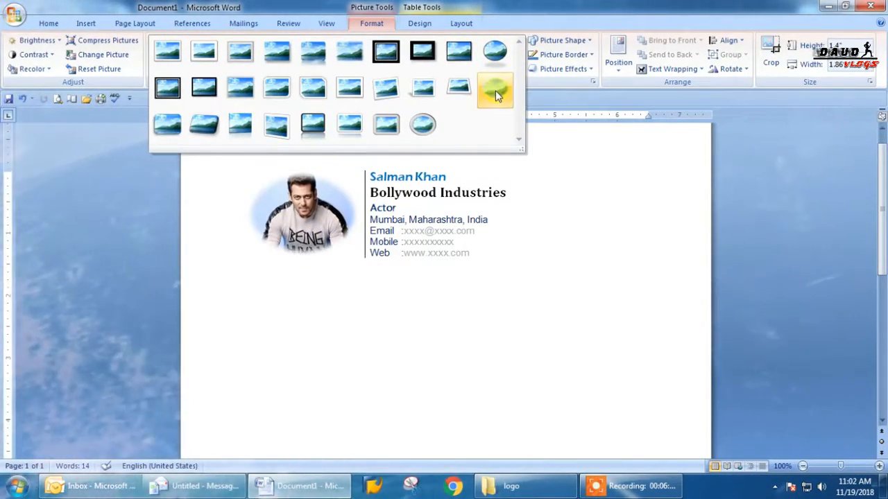
left_click(495, 90)
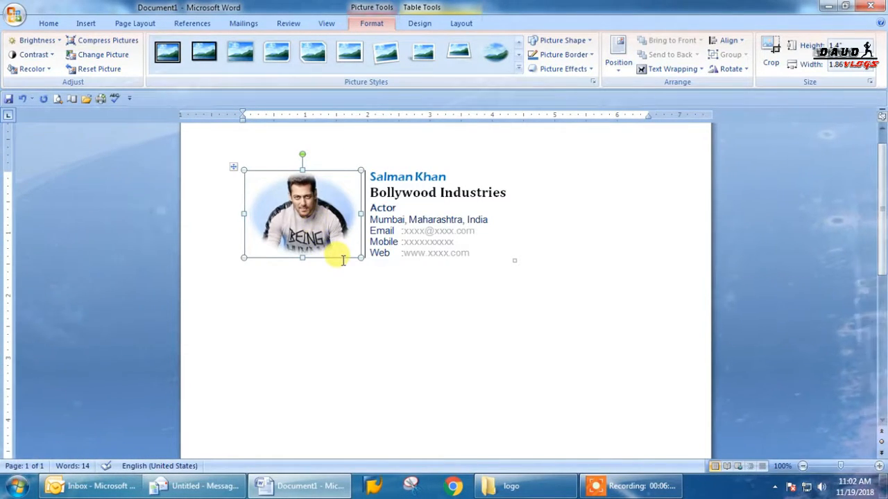
left_click(497, 249)
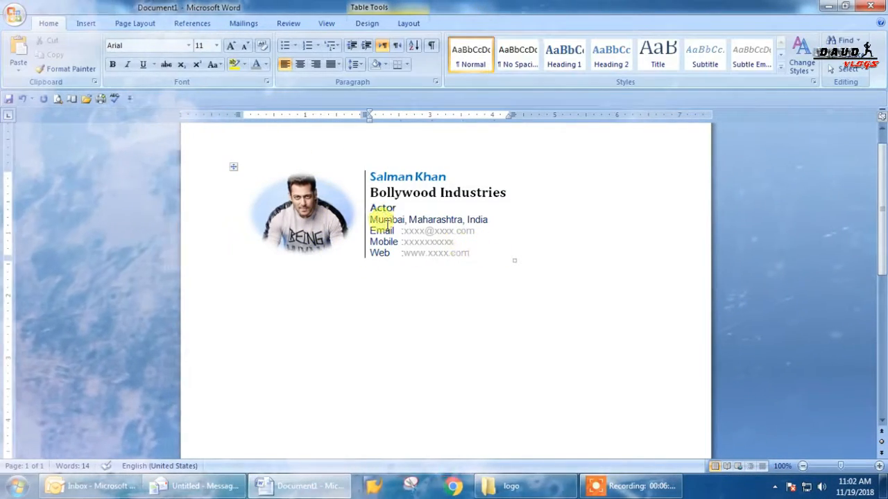
- Restyle the vertical divider beside the contact details as a ½ pt purple double line
left_click(363, 212)
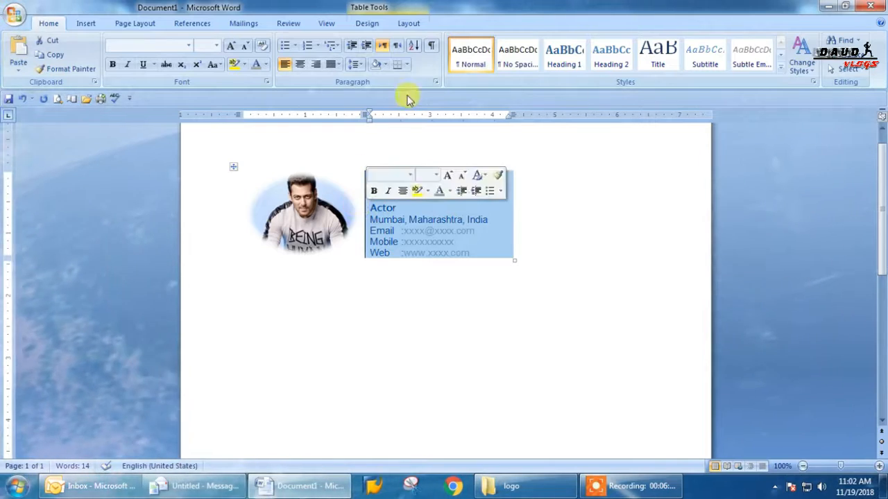
left_click(367, 23)
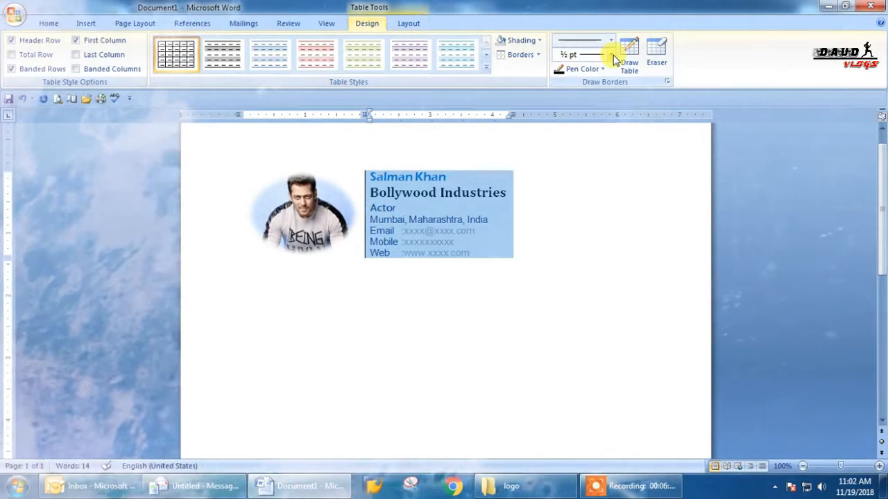
left_click(611, 54)
left_click(610, 42)
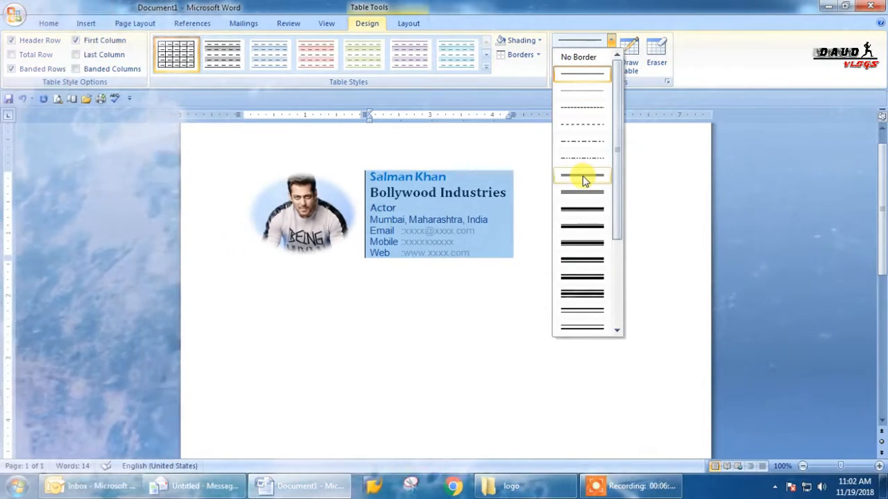
left_click(586, 177)
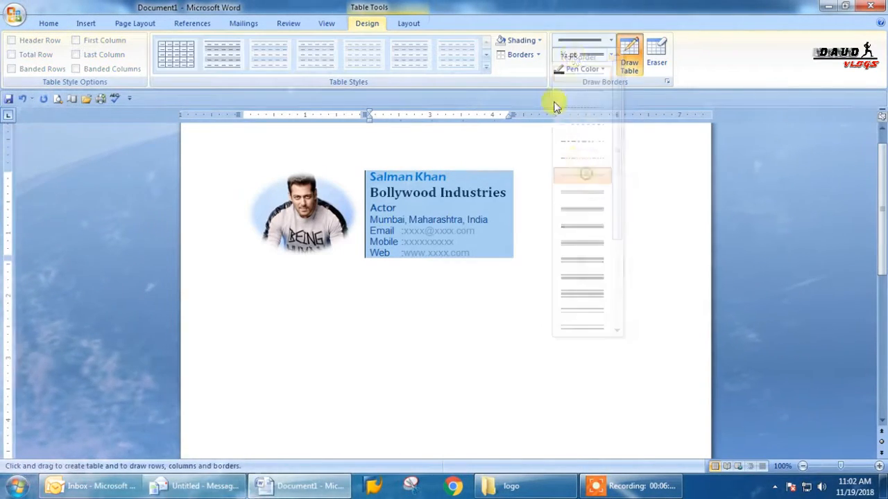
left_click(606, 69)
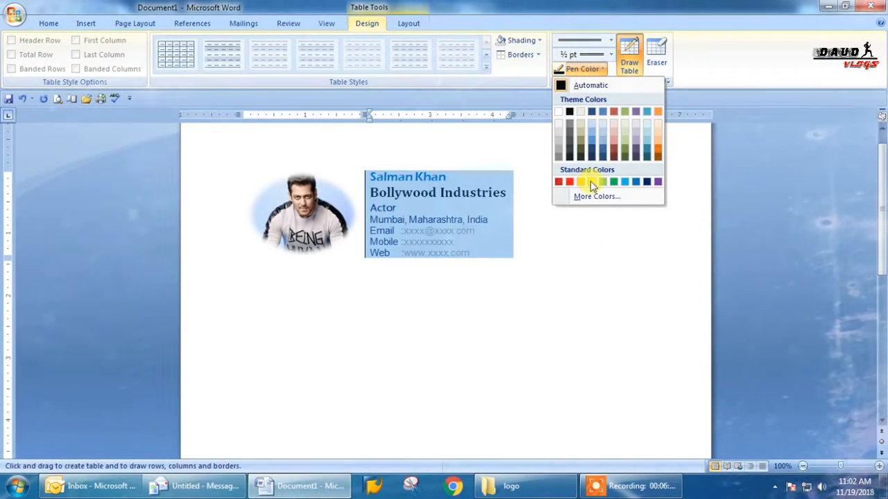
left_click(647, 183)
left_click(366, 180)
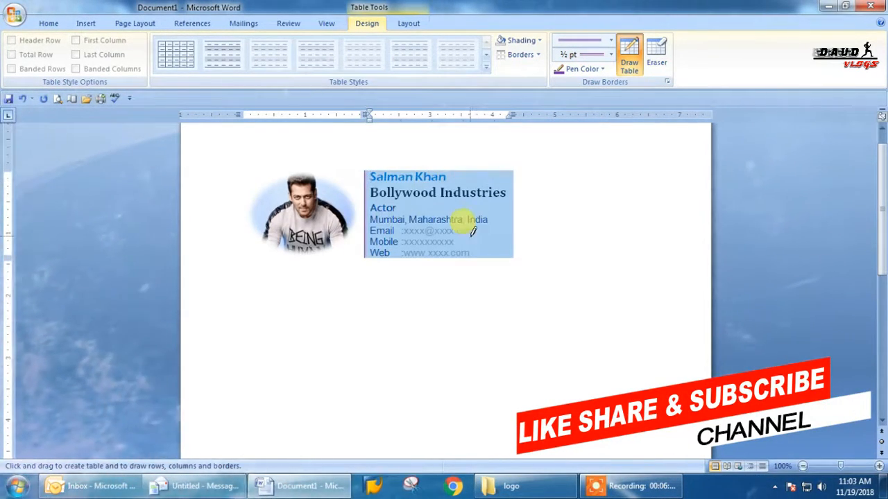
left_click(558, 260)
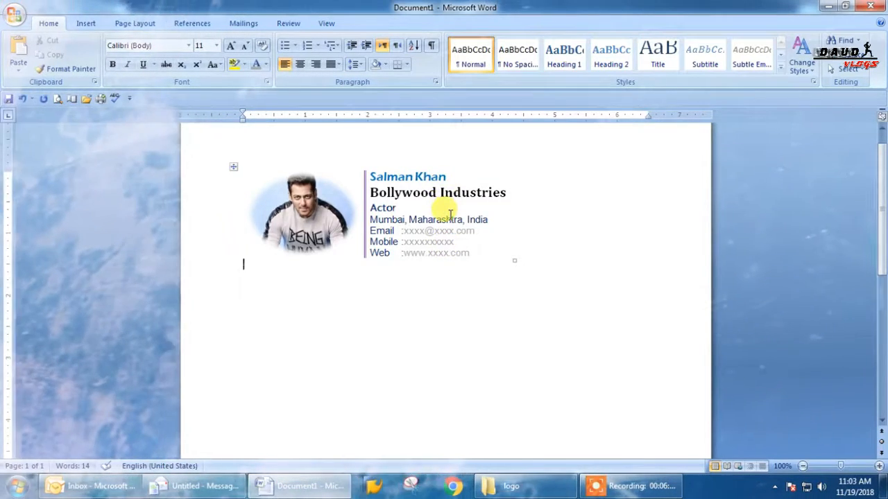
- Redraw the vertical divider with the 3 pt thin-thick line style and color it red
scroll(446, 208, "up", 2, "ctrl")
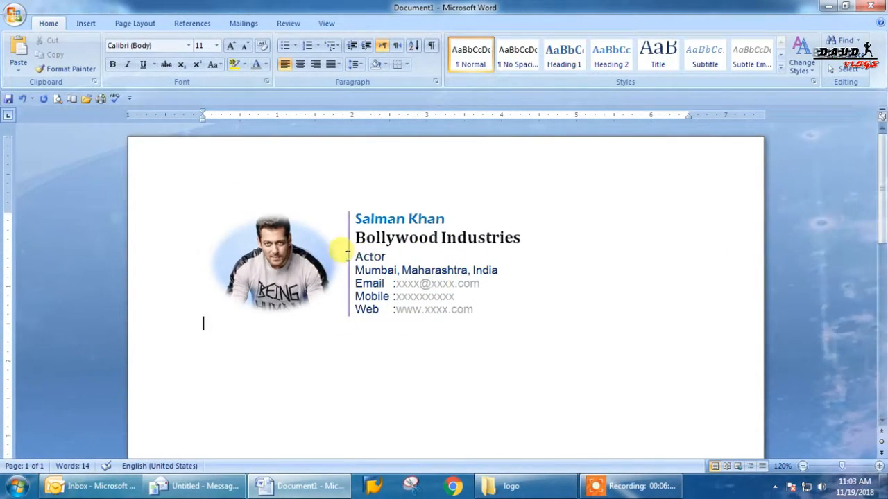
left_click(392, 243)
left_click(378, 29)
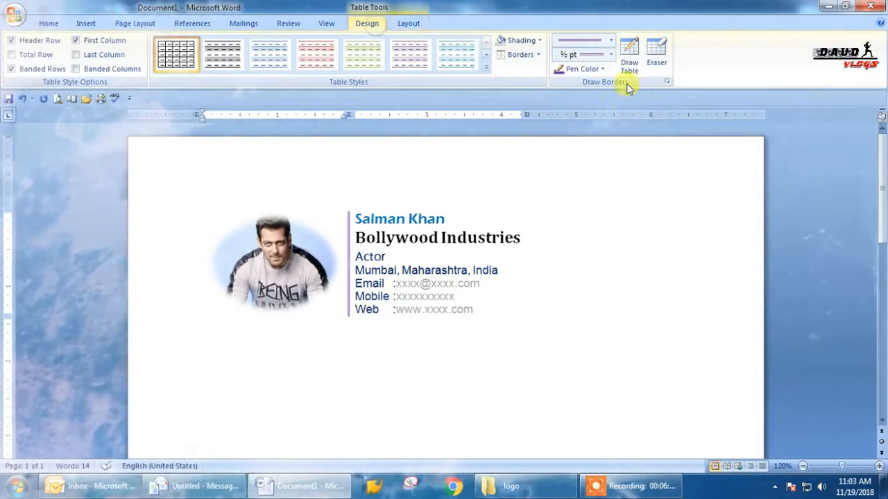
left_click(610, 41)
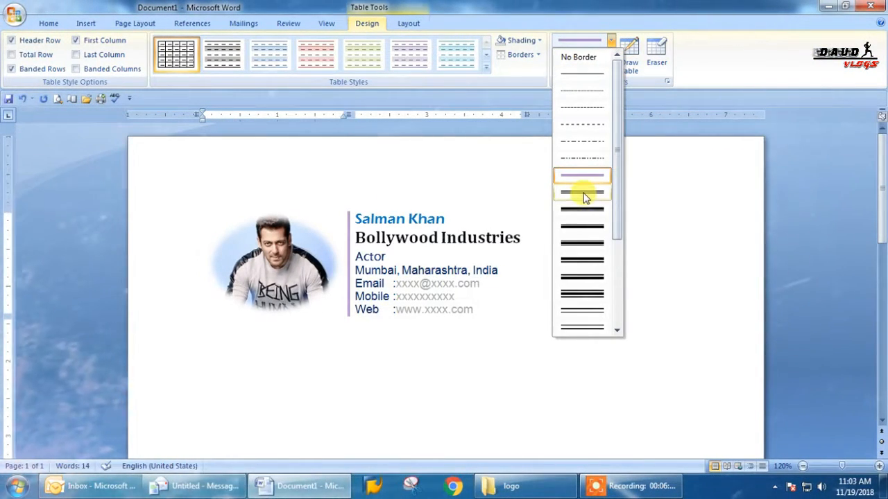
left_click(586, 210)
left_click(349, 251)
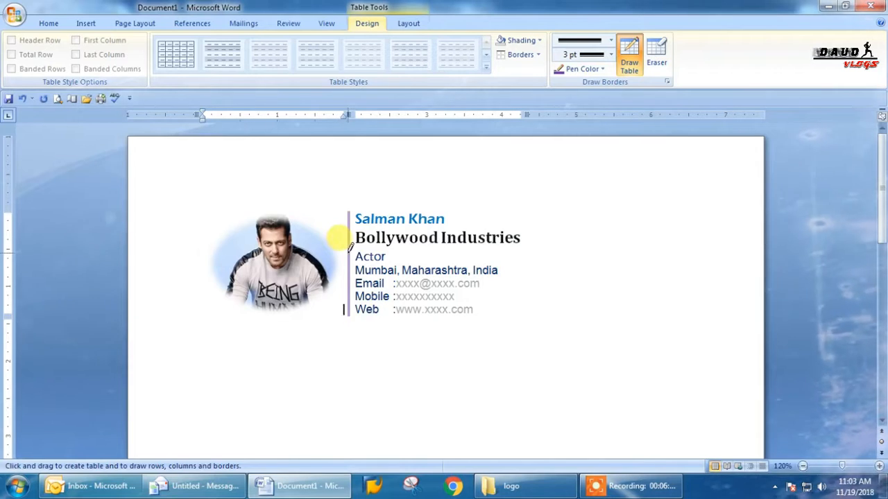
left_click(601, 68)
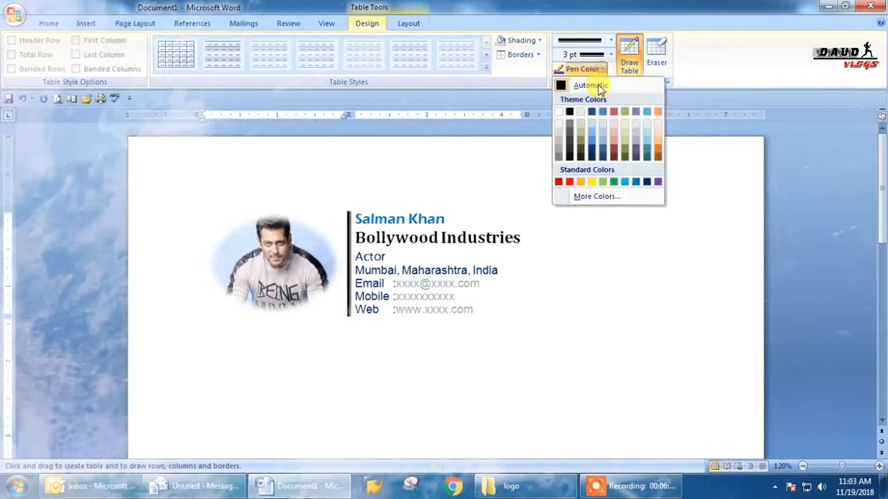
left_click(613, 142)
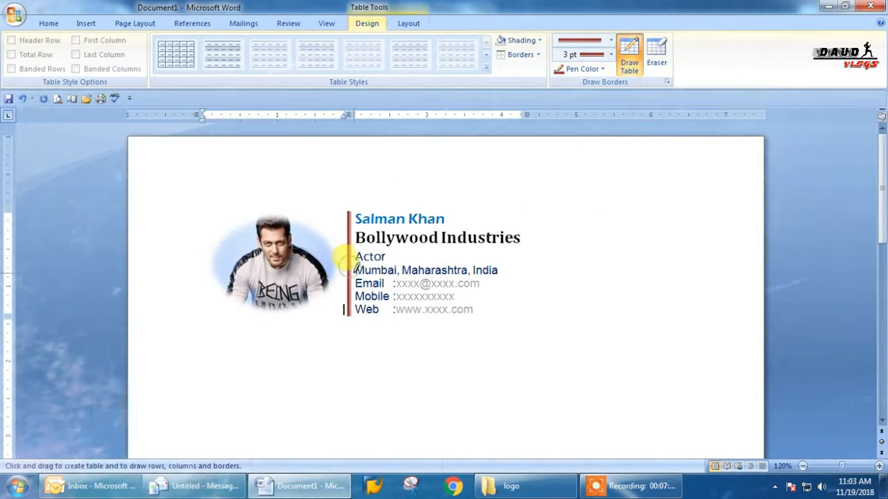
- Switch the divider back to the double line style, color it dark blue and set its weight to 1½ pt
left_click(610, 40)
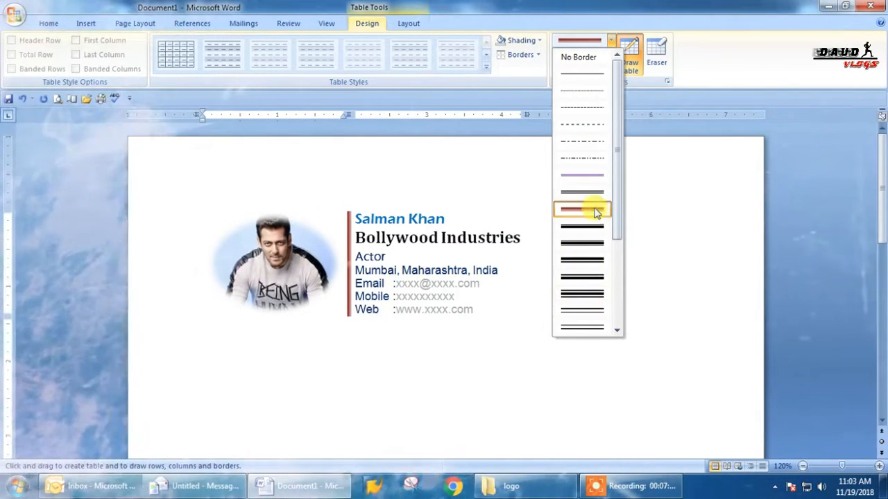
left_click(588, 177)
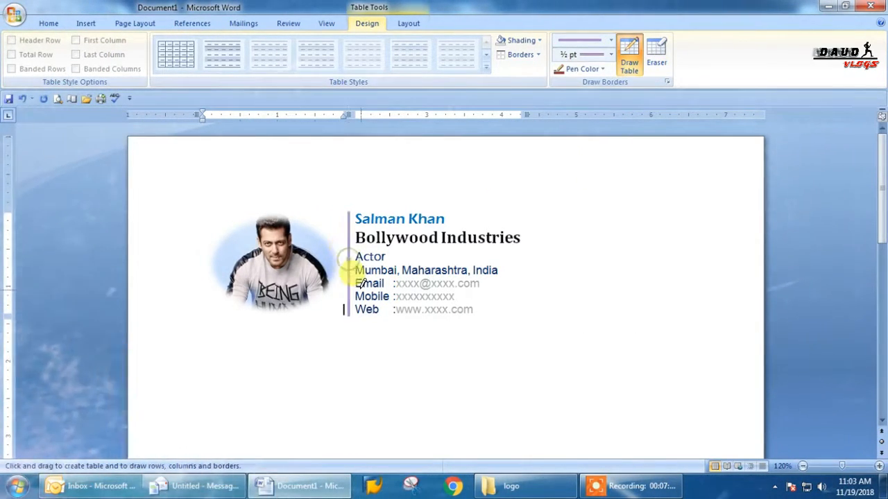
left_click(606, 71)
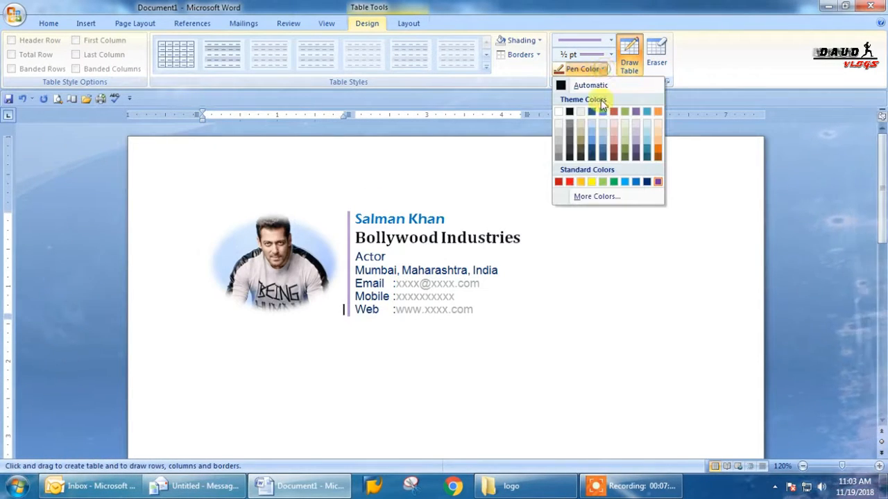
left_click(646, 181)
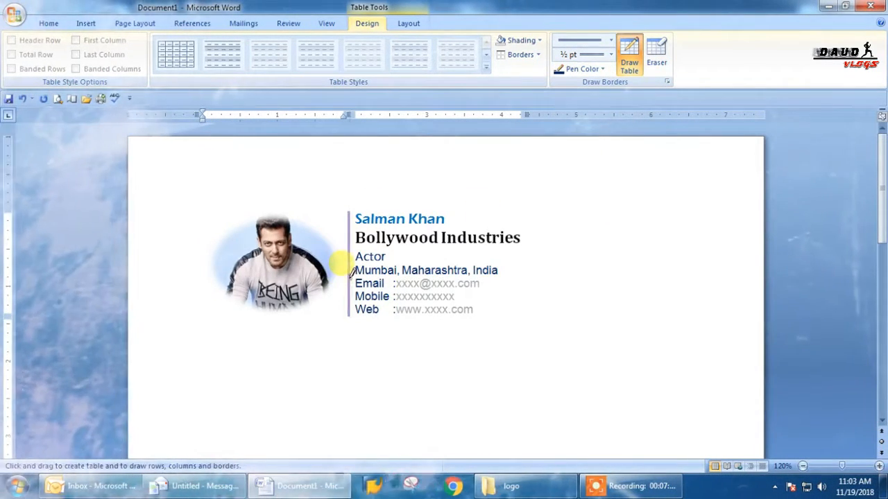
left_click(610, 55)
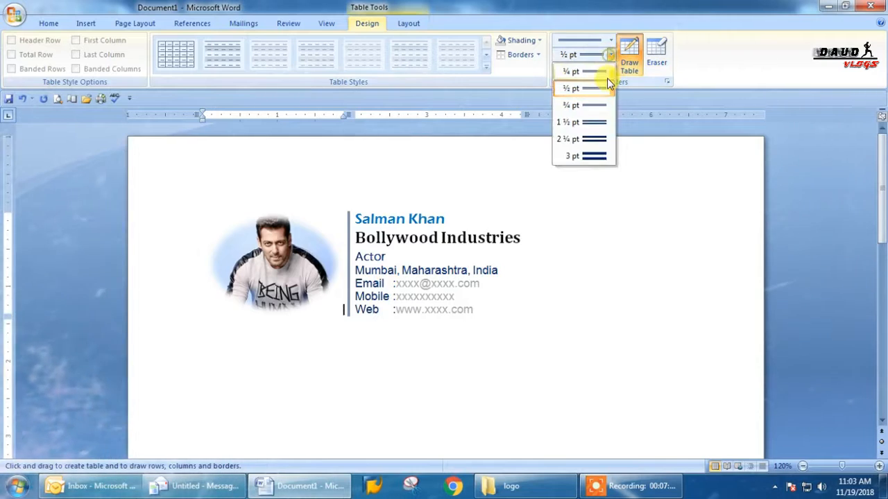
left_click(599, 123)
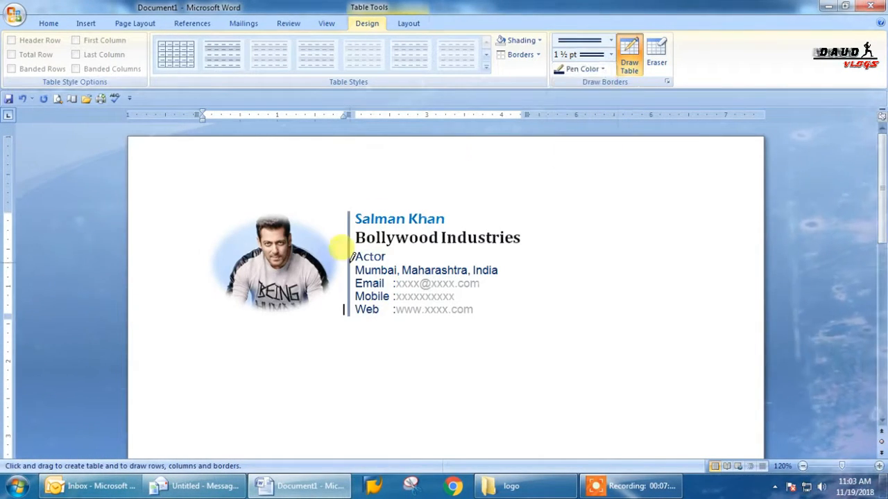
left_click(349, 259)
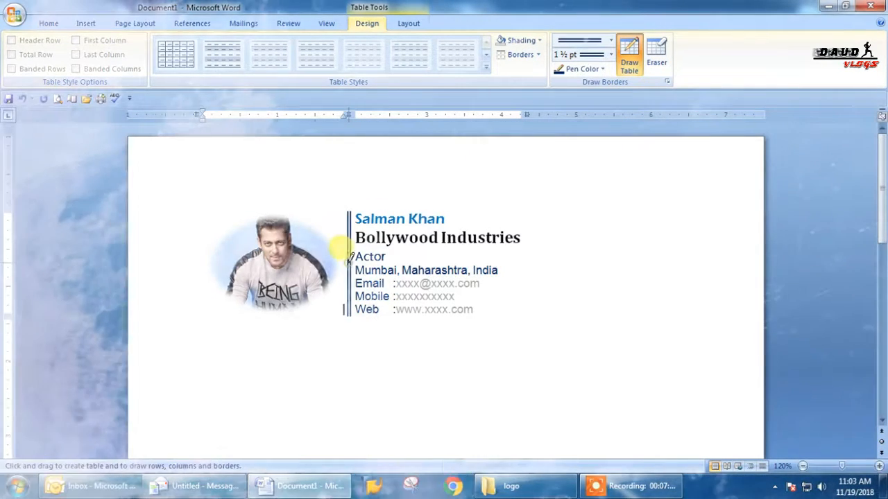
- Redraw the divider with the red thin-thick line style, reduce its weight to 1½ pt and stop border drawing
left_click(610, 55)
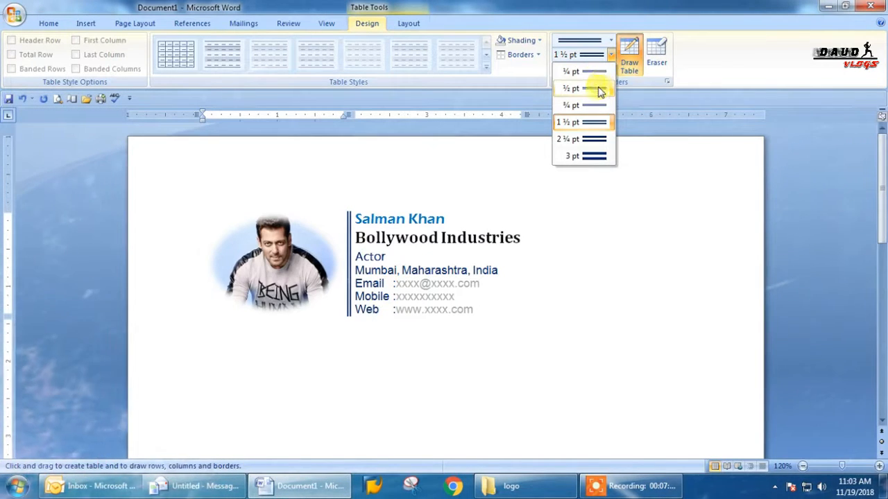
left_click(609, 40)
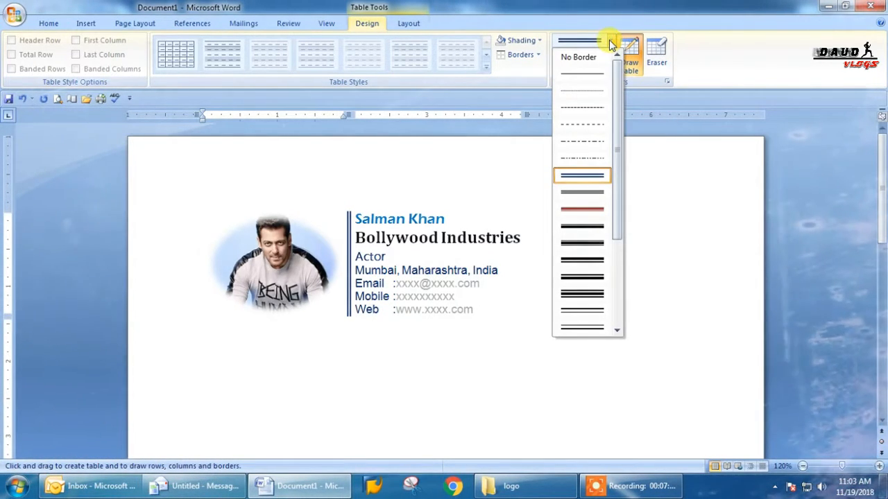
left_click(585, 216)
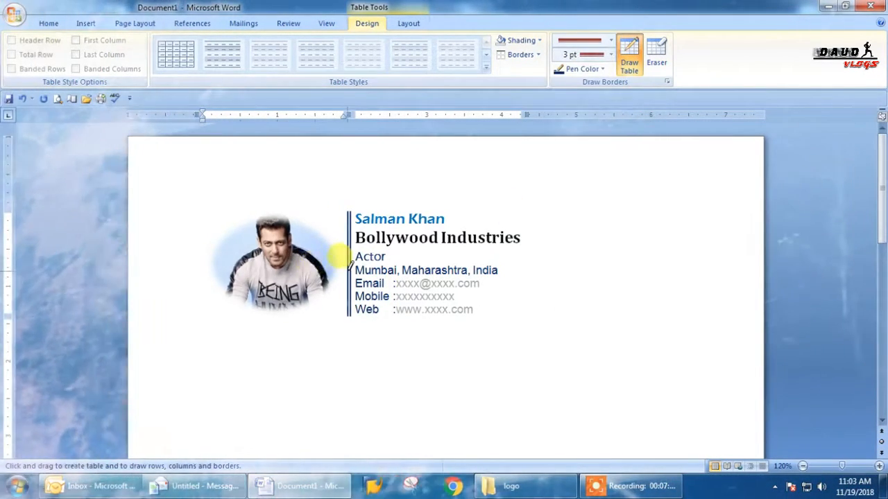
left_click(611, 55)
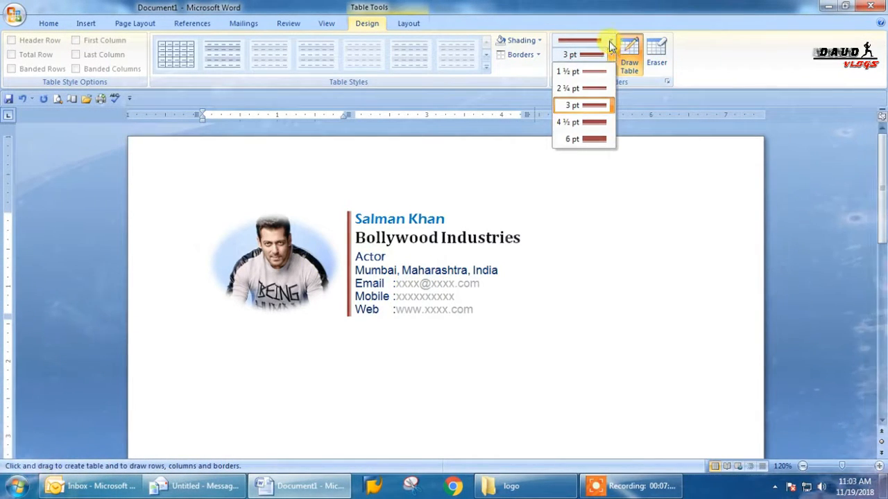
left_click(586, 73)
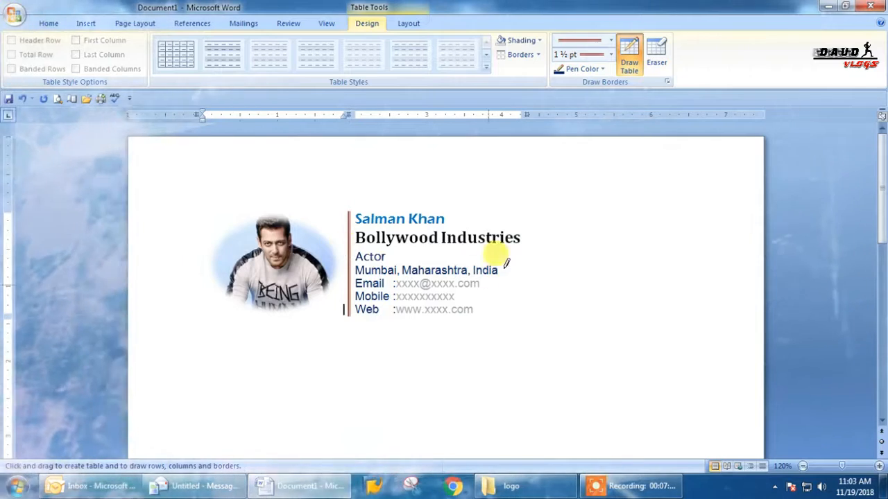
key("Escape")
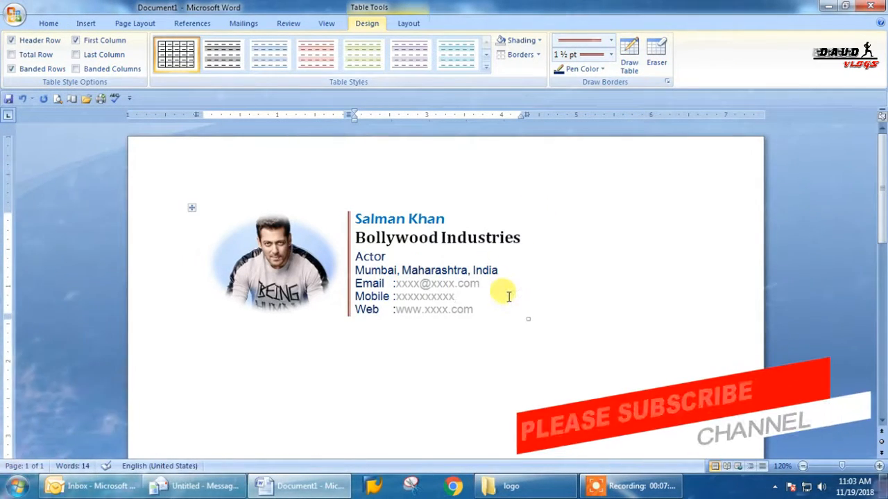
- Color the e-mail, mobile and web values in the contact details red
left_click_drag(479, 284, 395, 284)
left_click(50, 23)
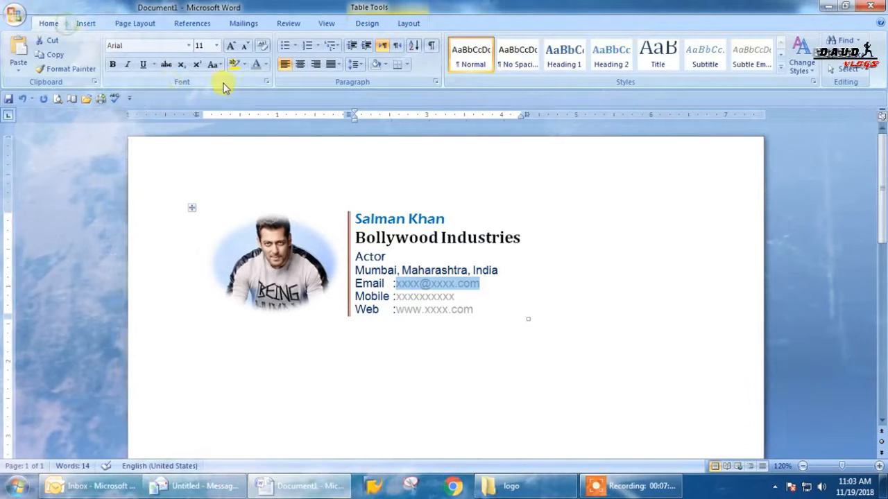
left_click(263, 66)
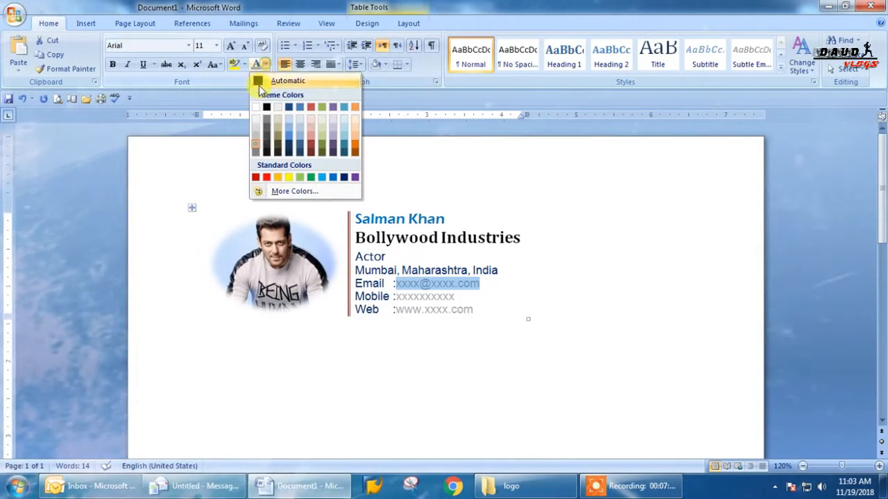
left_click(266, 176)
left_click_drag(455, 297, 395, 297)
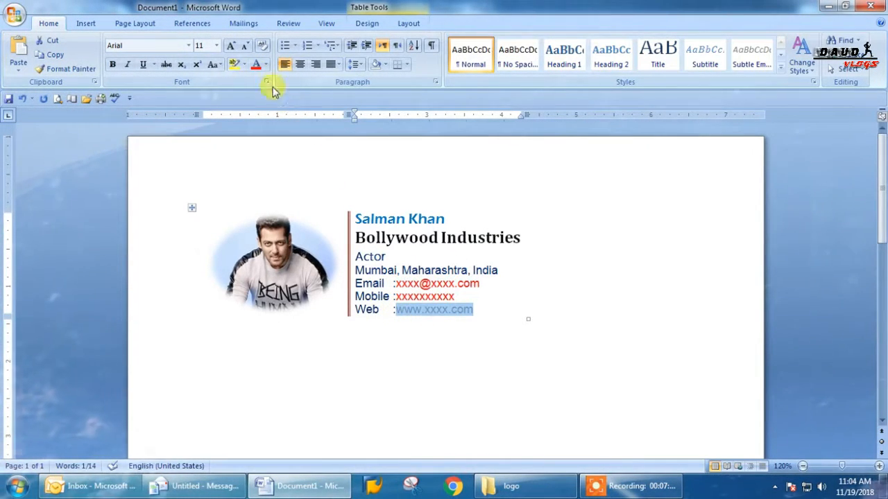
left_click(260, 66)
left_click(500, 299)
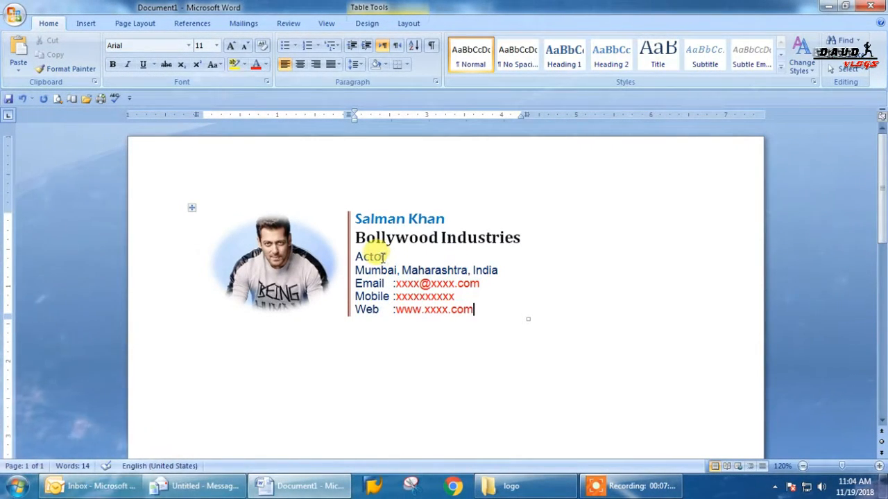
- Increase the font size of the job title "Actor" to 14 pt
left_click_drag(386, 258, 355, 256)
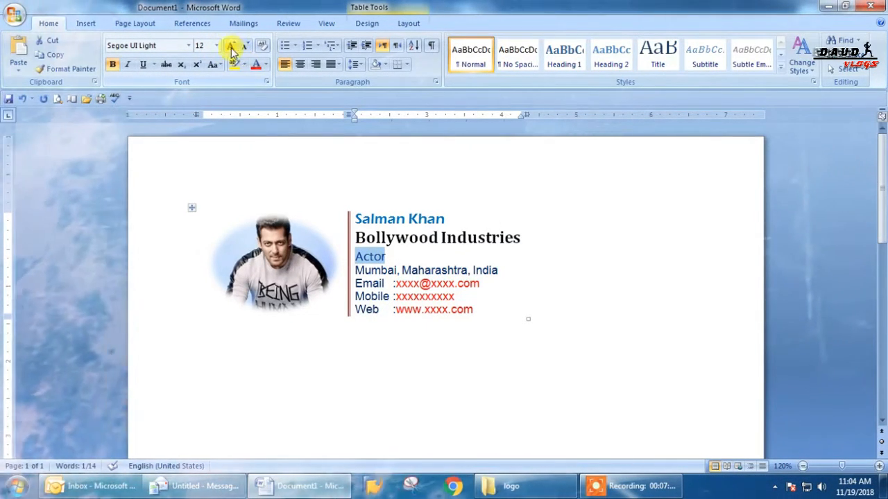
left_click(234, 47)
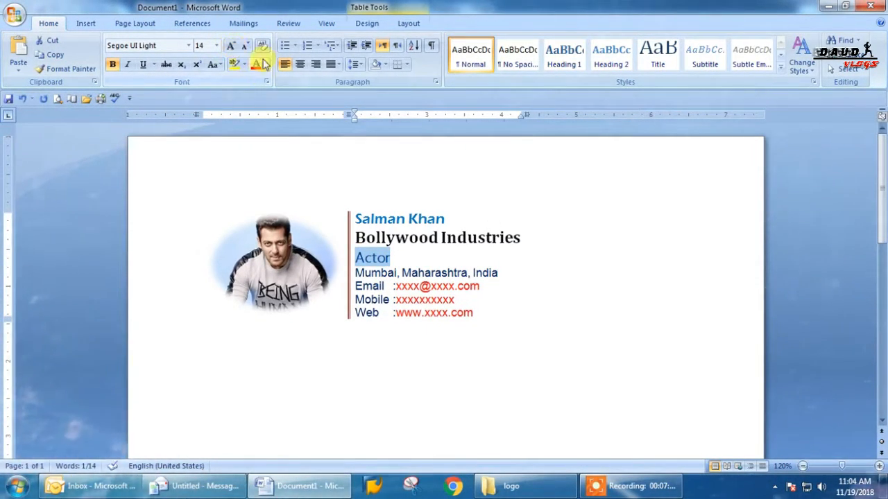
left_click(276, 236)
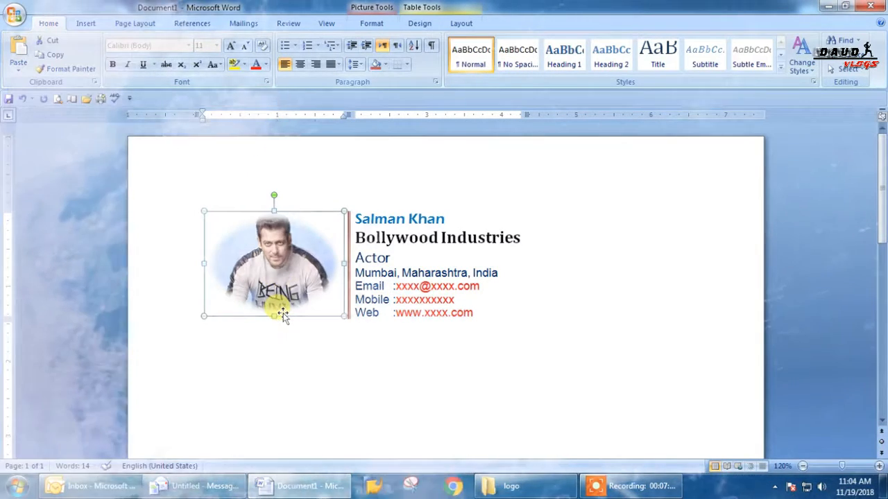
left_click(406, 254)
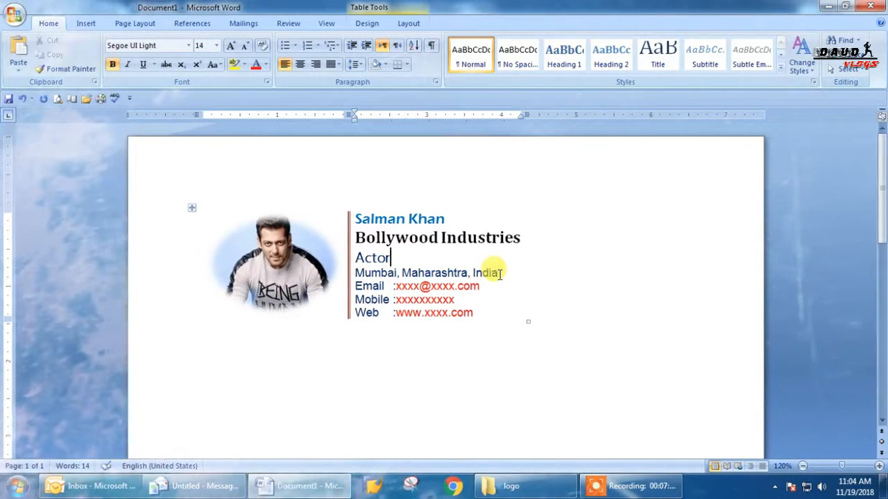
- Change the font of the location line under the job title to Eras Demi ITC
left_click_drag(499, 275, 370, 276)
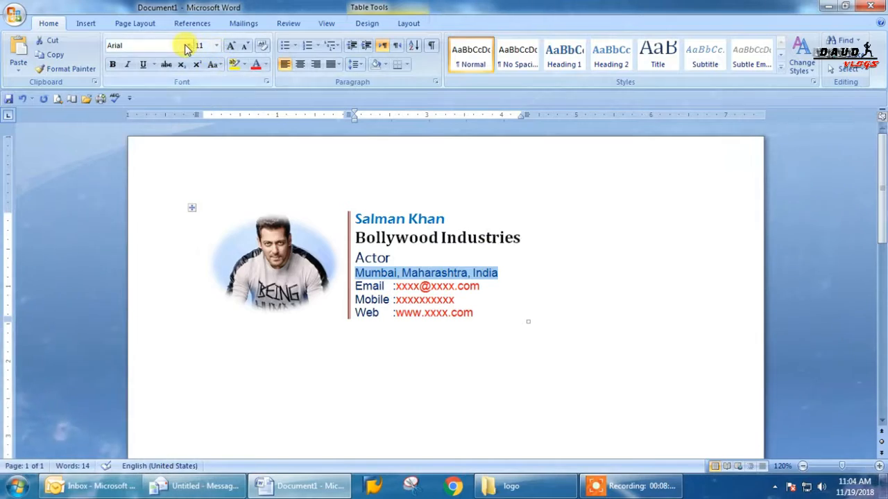
left_click(187, 46)
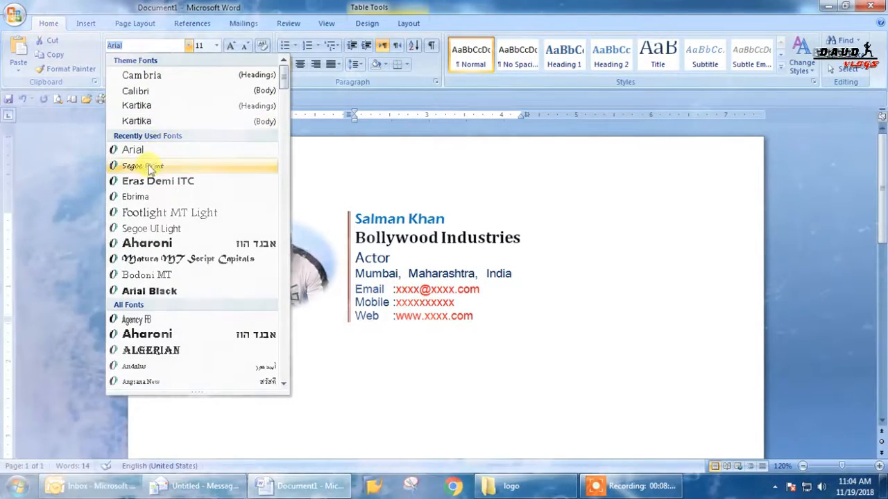
left_click(139, 181)
left_click(499, 302)
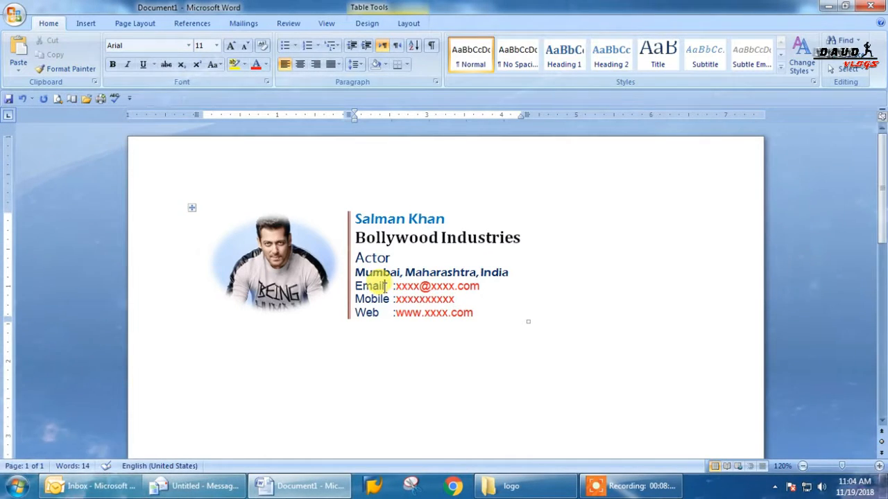
- Change the font of the e-mail and mobile values to Eras Demi ITC
left_click_drag(479, 285, 395, 286)
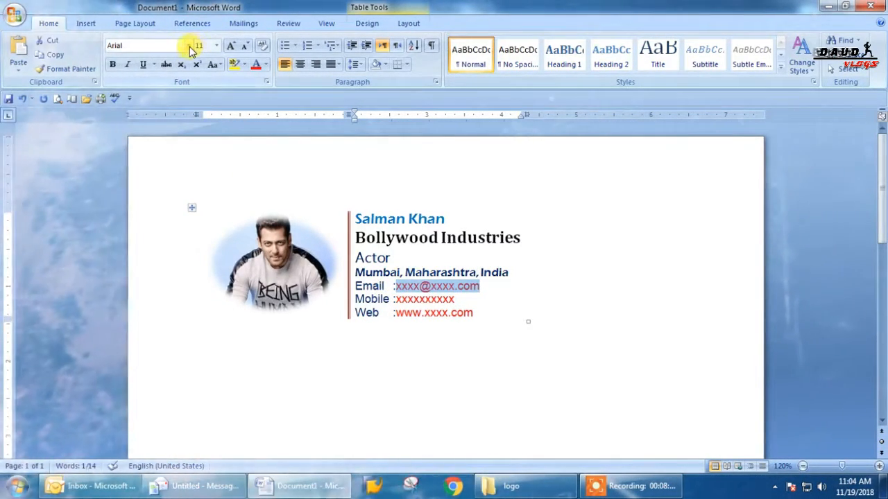
left_click(189, 46)
left_click(158, 149)
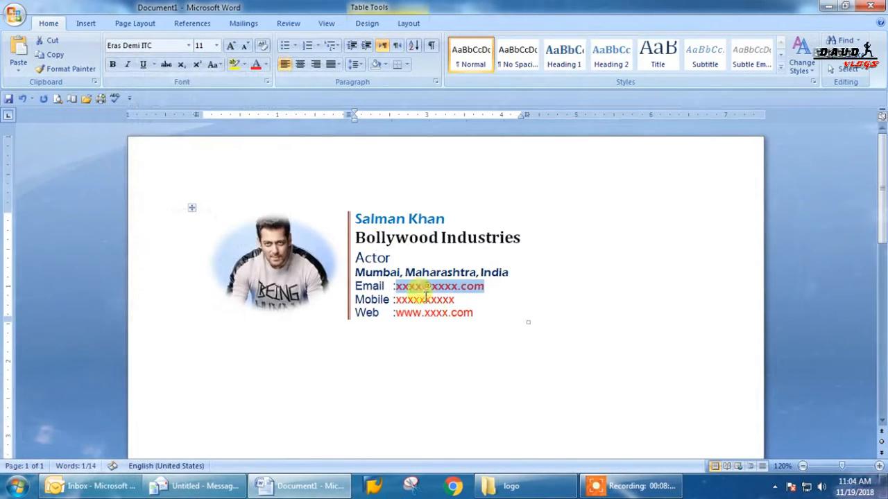
left_click_drag(454, 299, 395, 300)
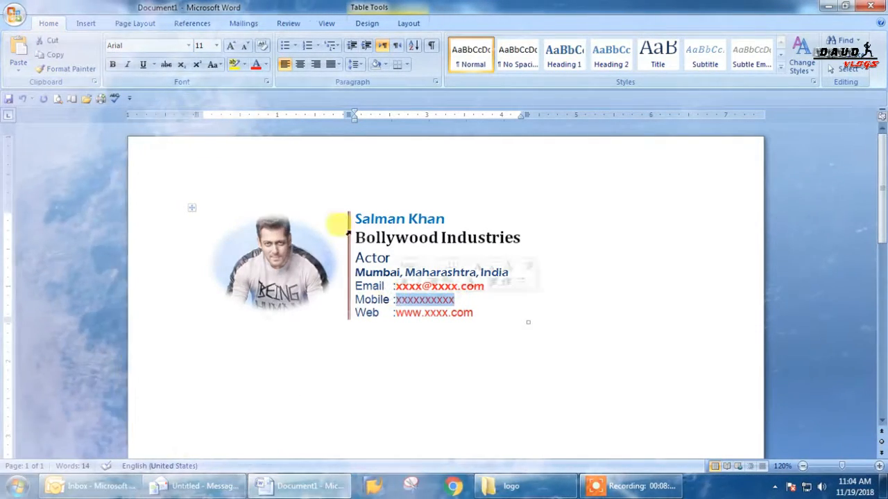
left_click(188, 46)
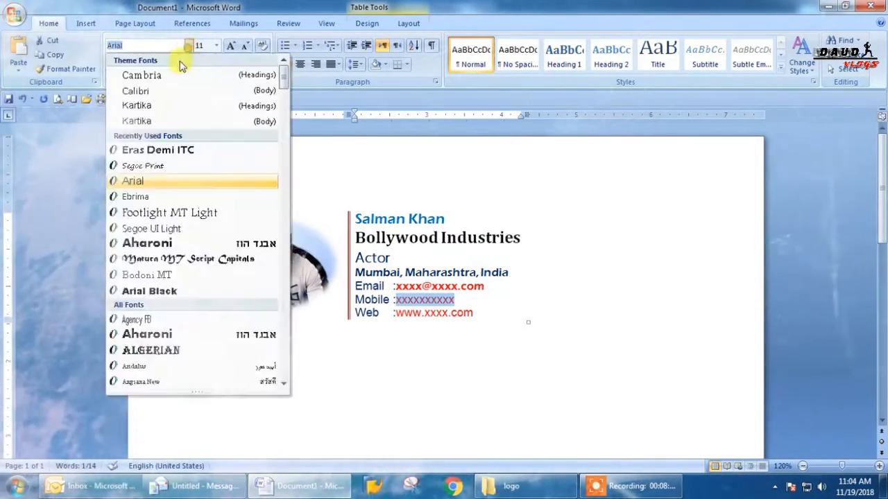
left_click(153, 149)
- Copy the mobile value's formatting onto the web address with Format Painter
left_click(68, 68)
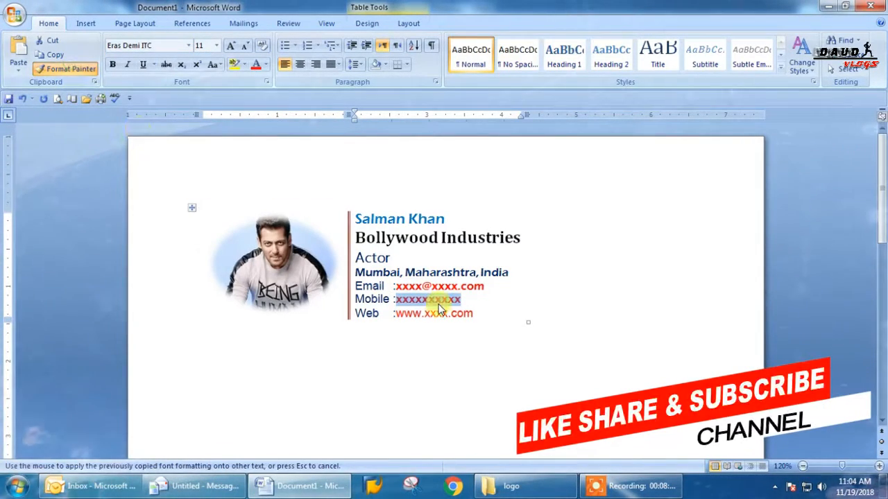
left_click_drag(471, 317, 389, 316)
left_click(493, 315)
left_click(519, 302)
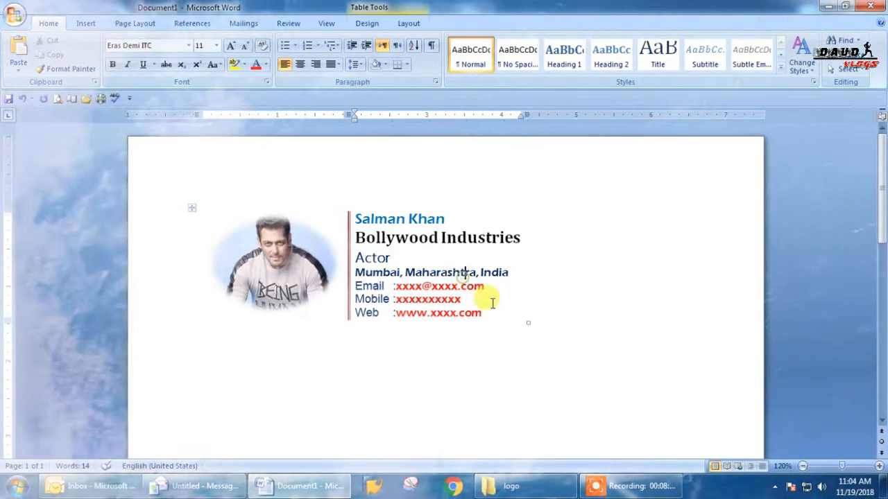
left_click(531, 312)
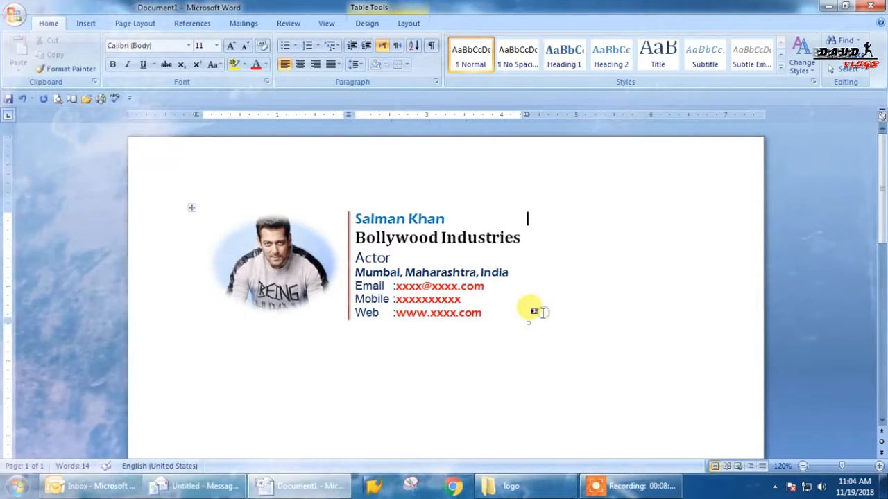
- Copy the whole signature table, switch to the Outlook message and paste it into a new signature named SALMAN KHAN
left_click(191, 207)
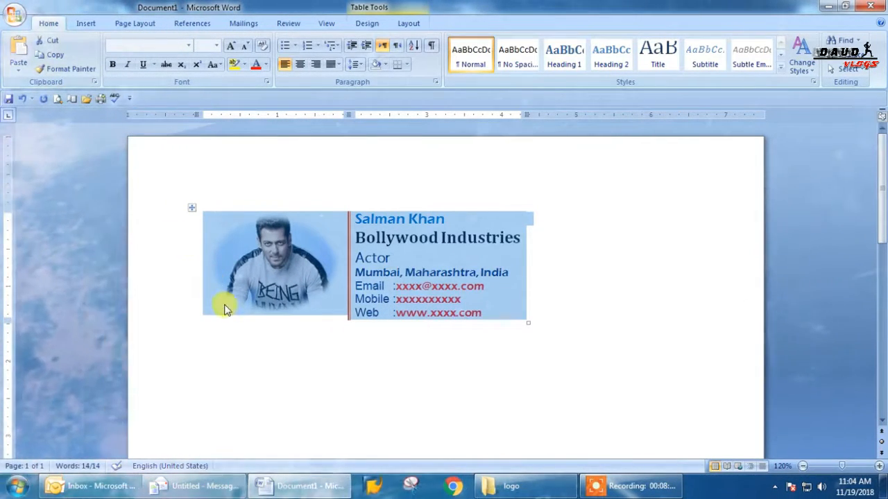
left_click(207, 486)
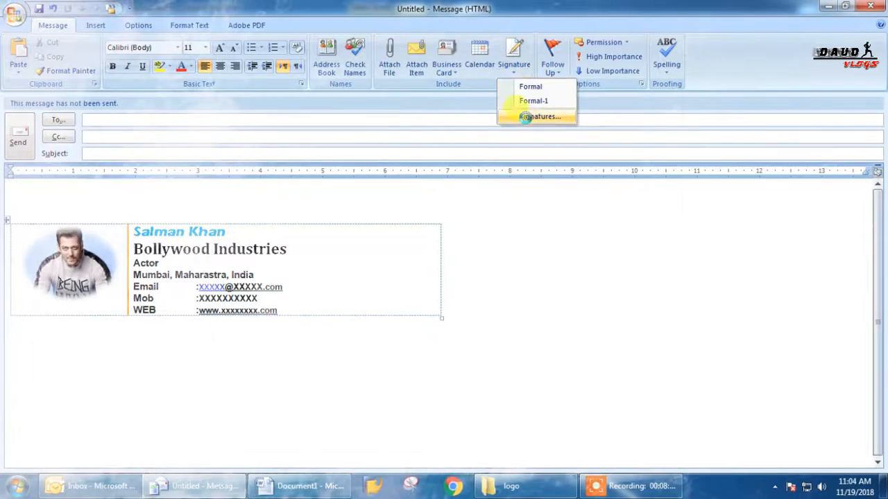
left_click(529, 116)
left_click(310, 192)
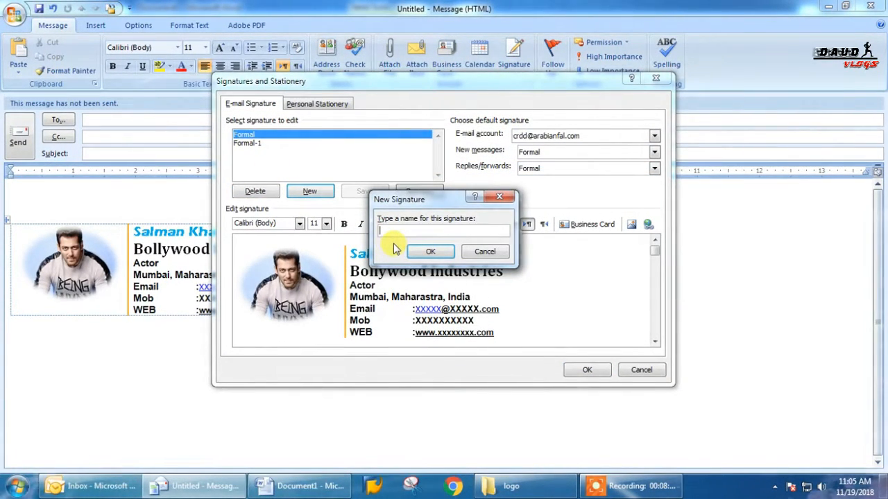
type("SALMAN KHAN")
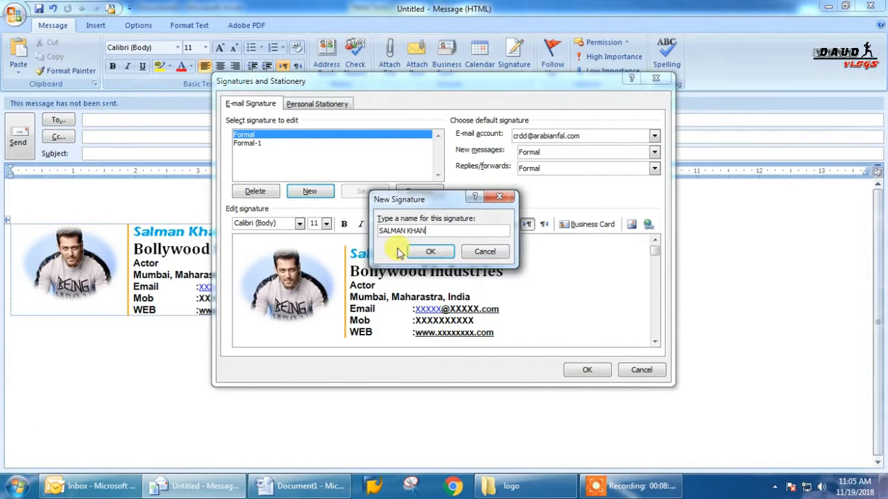
left_click(421, 253)
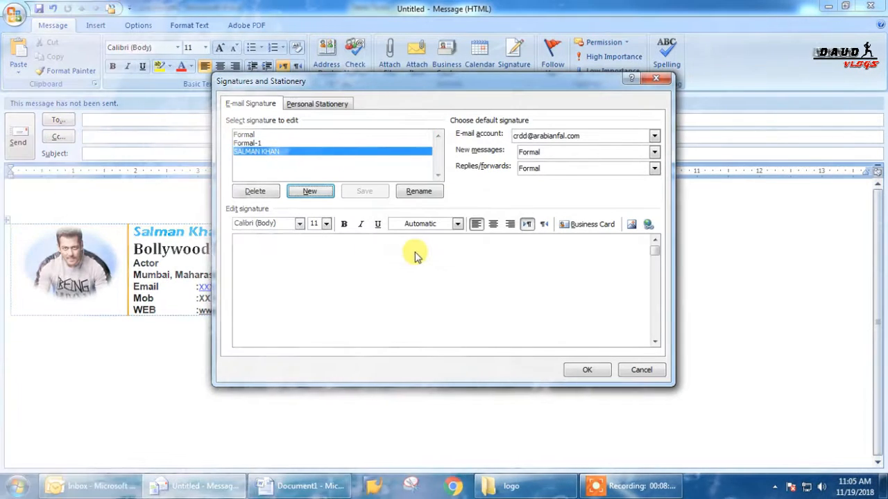
left_click(255, 246)
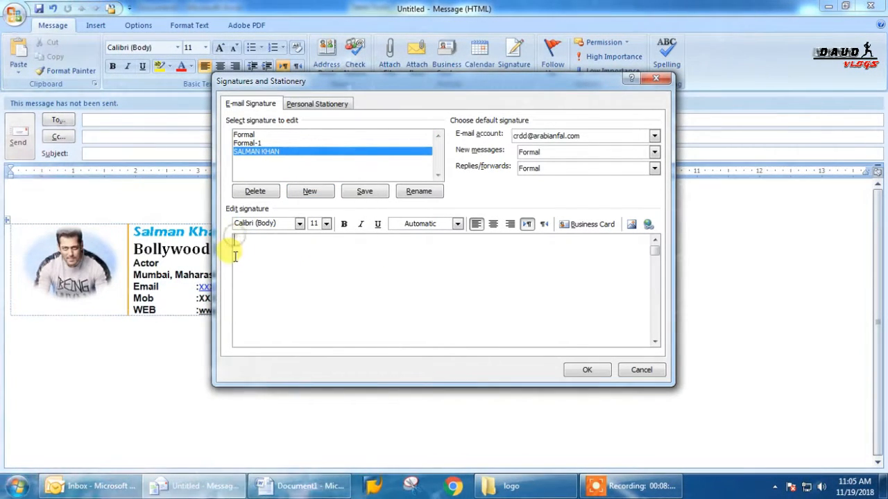
key("ctrl+v")
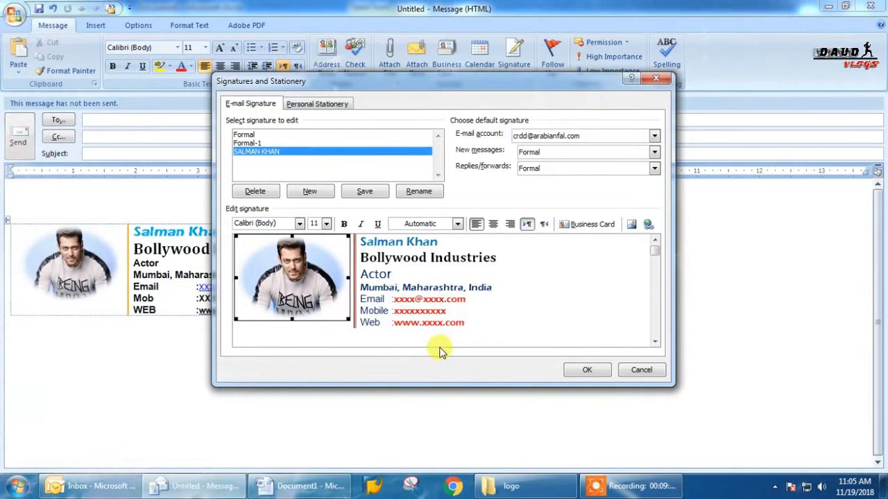
- Make SALMAN KHAN the default signature for new messages and for replies/forwards, and save the signature settings
left_click(586, 154)
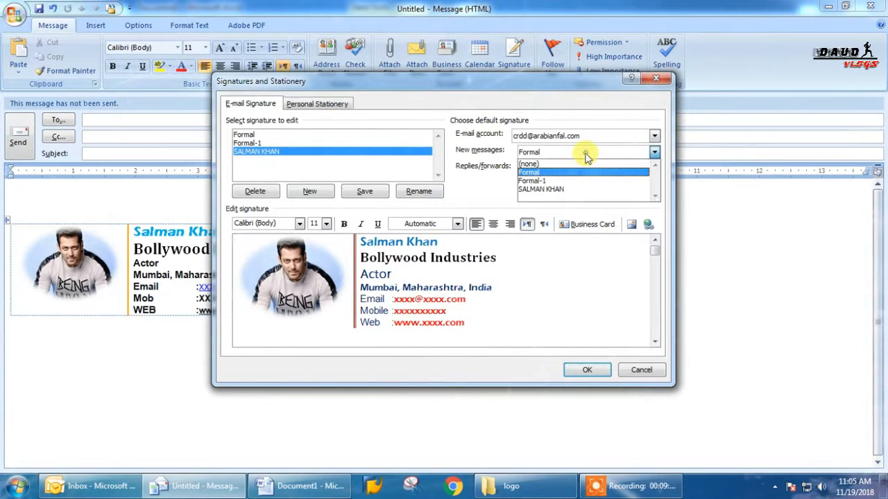
left_click(550, 189)
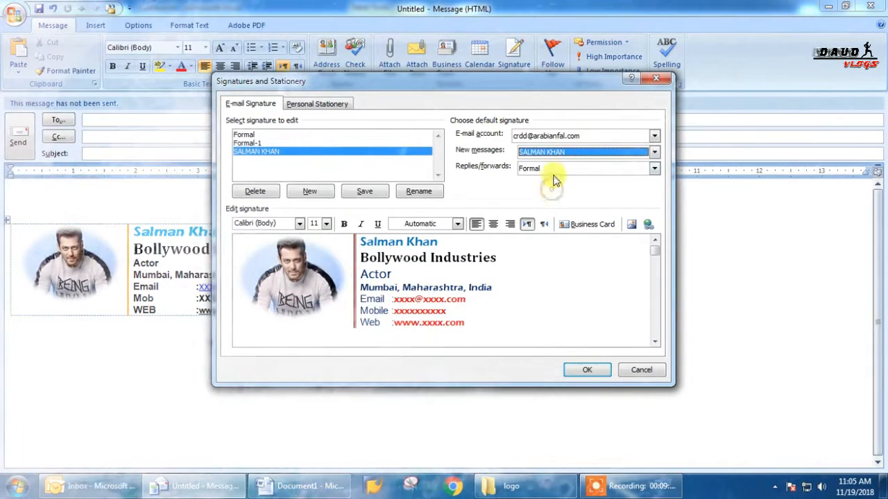
left_click(550, 173)
left_click(544, 206)
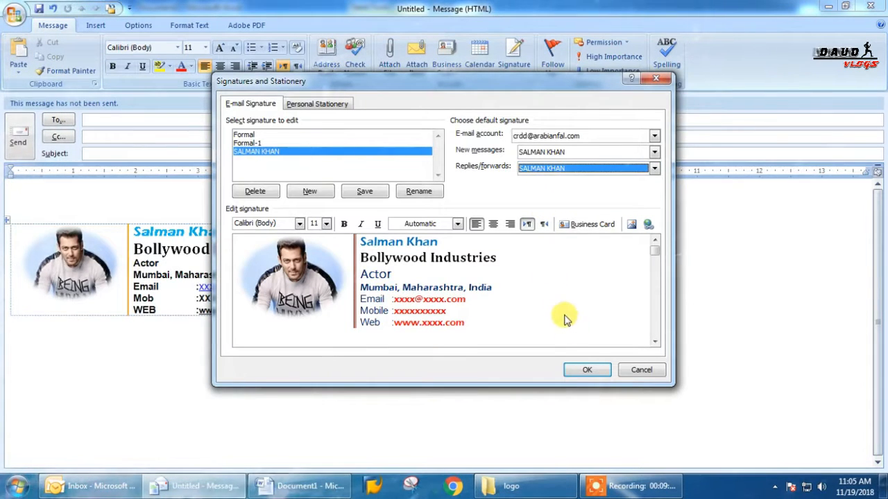
left_click(587, 368)
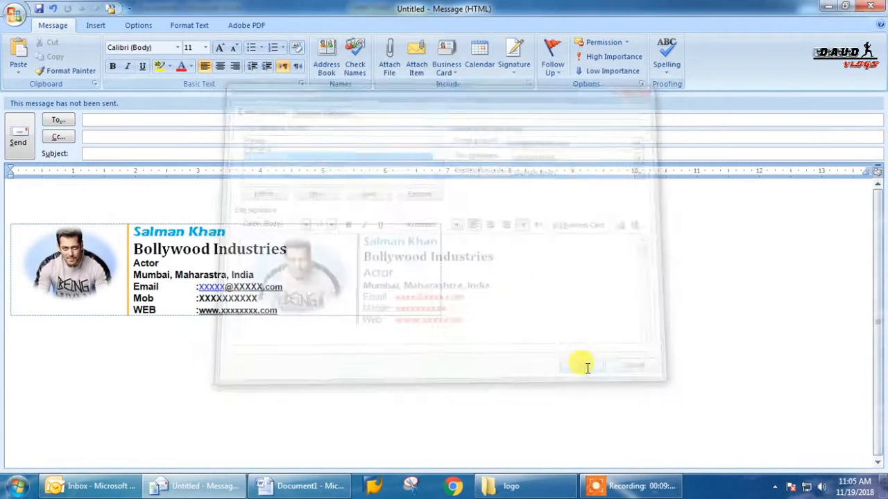
- Replace the signature in the untitled message with the SALMAN KHAN signature
left_click(511, 75)
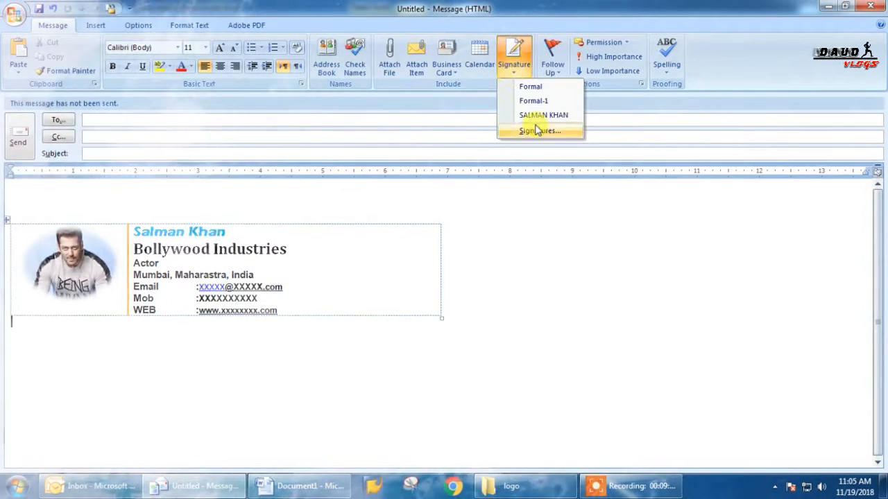
left_click(549, 115)
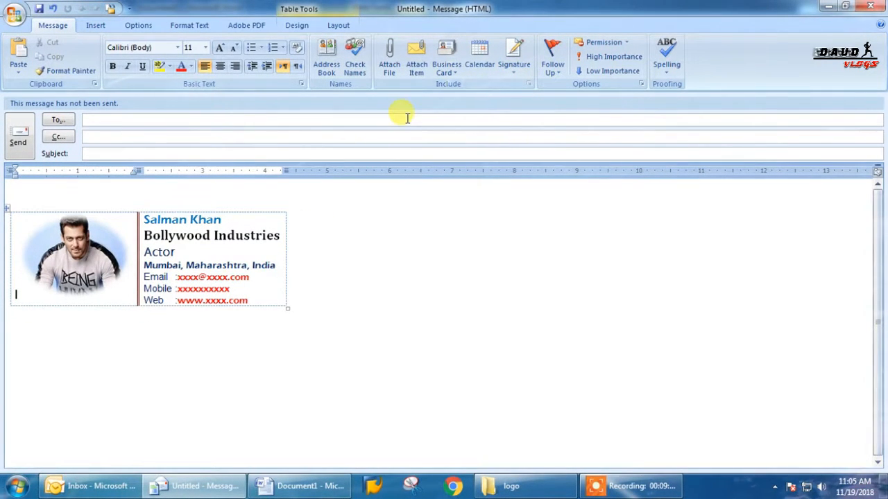
left_click(507, 78)
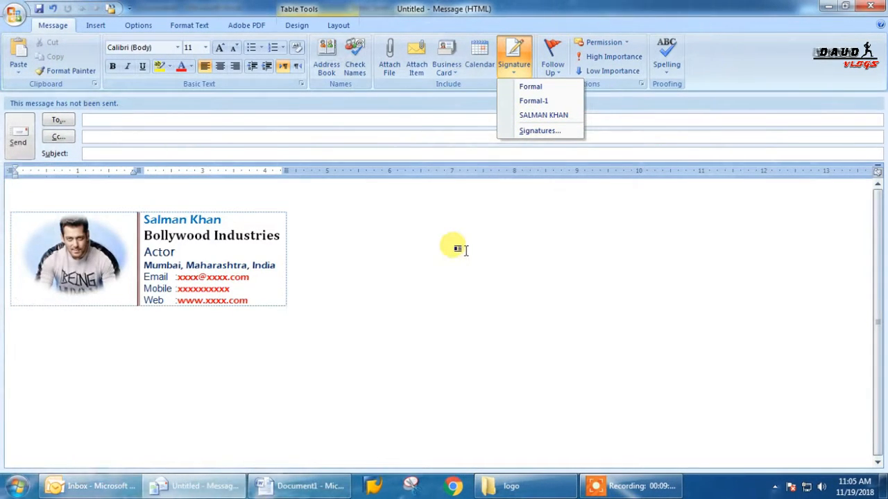
- Switch back to the Word document and stretch the signature picture slightly downward to match the height of the contact details
key("alt+Tab")
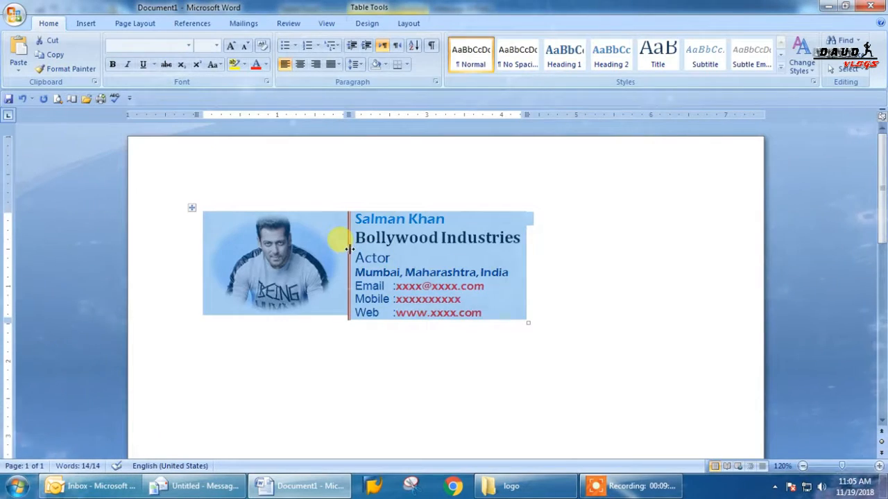
left_click(396, 253)
left_click(271, 308)
left_click_drag(272, 315, 273, 324)
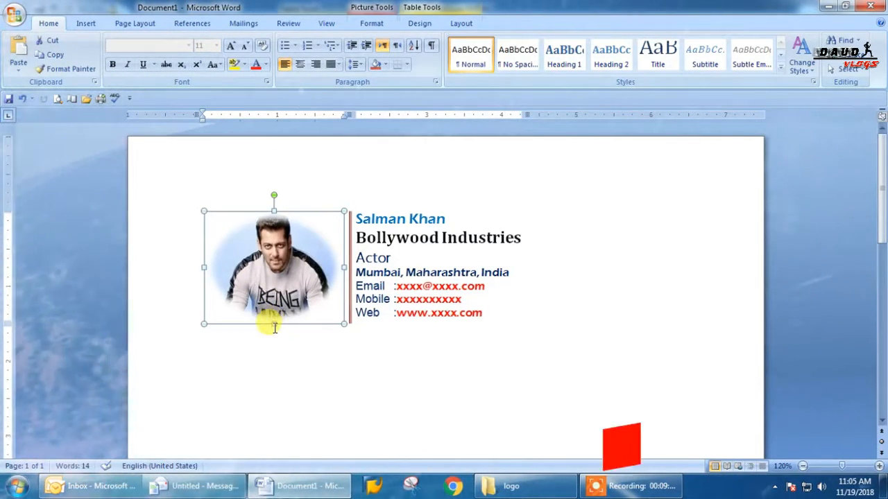
left_click(338, 336)
left_click(483, 313)
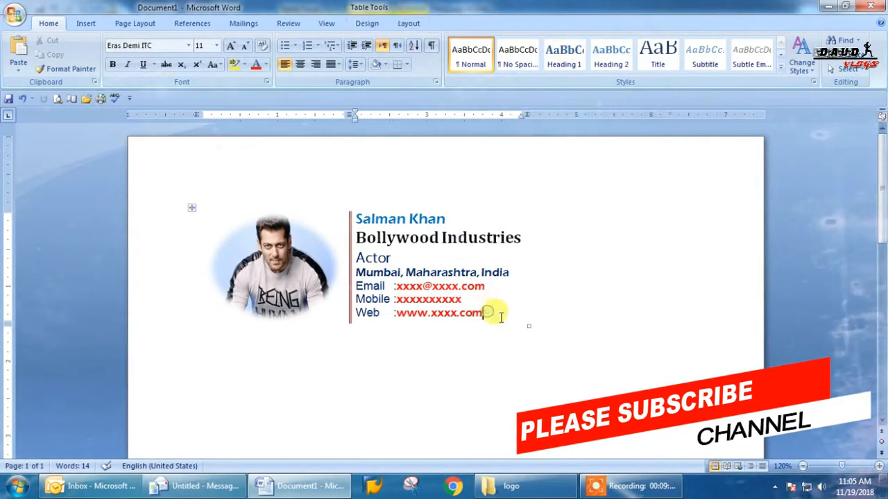
- Copy the whole signature table from the Word document, switch to the Outlook message and paste it into a new signature named SALMAN
left_click(191, 208)
key("ctrl+c")
key("alt+Tab")
key("ctrl+v")
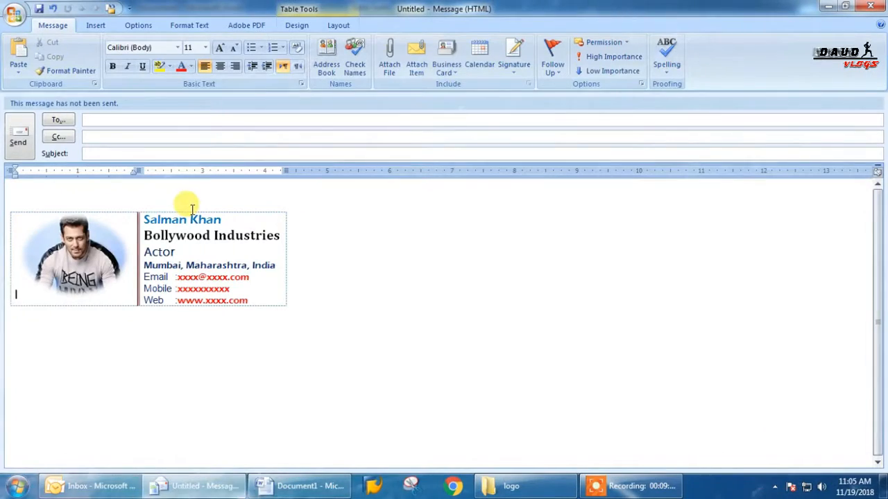
left_click(512, 69)
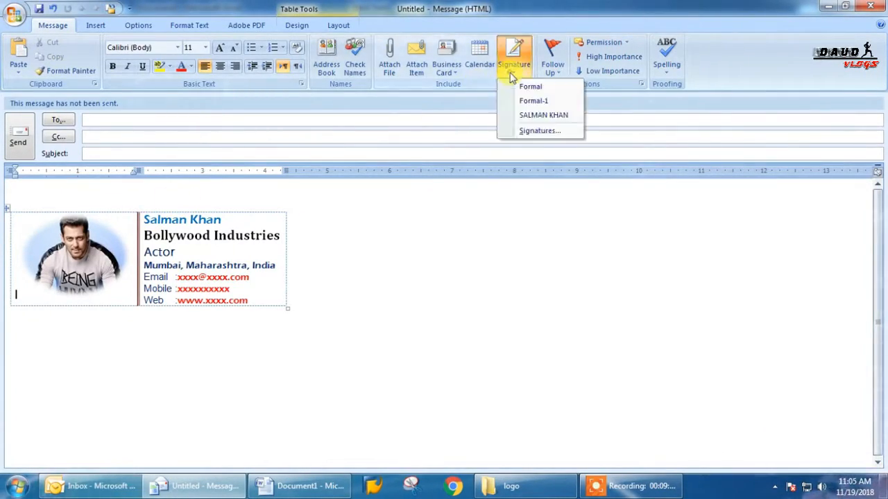
left_click(531, 130)
left_click(308, 193)
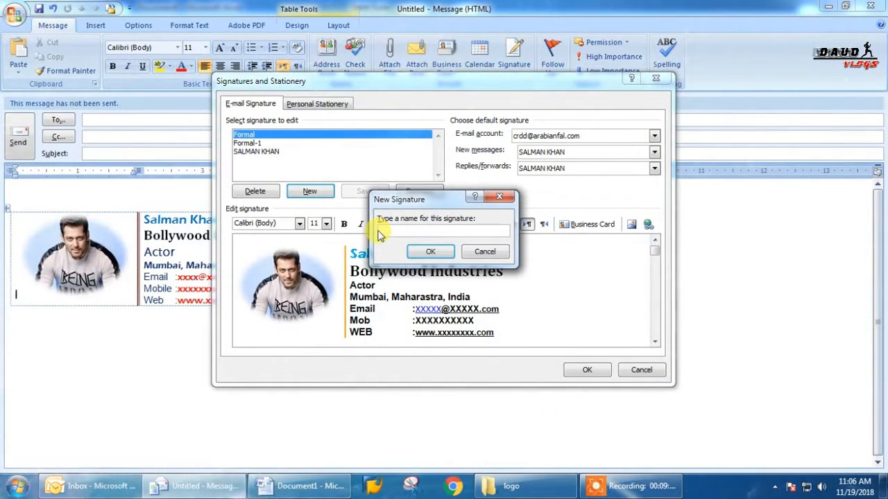
type("SALMAN")
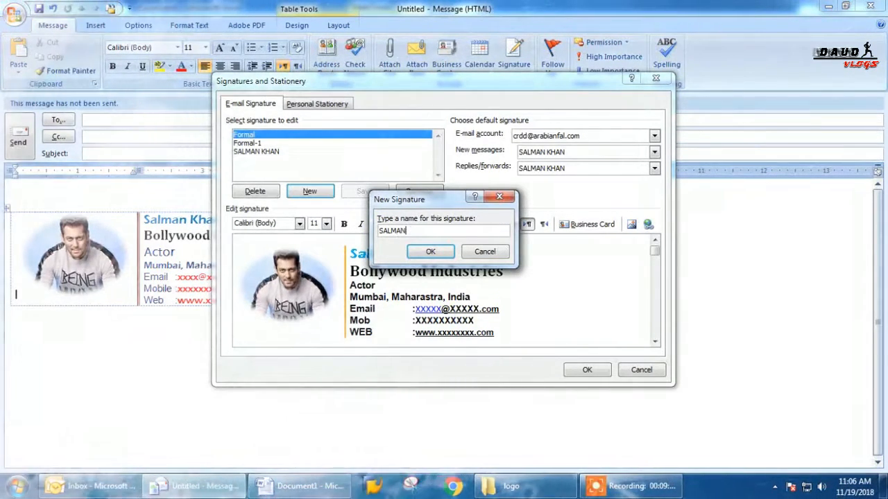
left_click(428, 252)
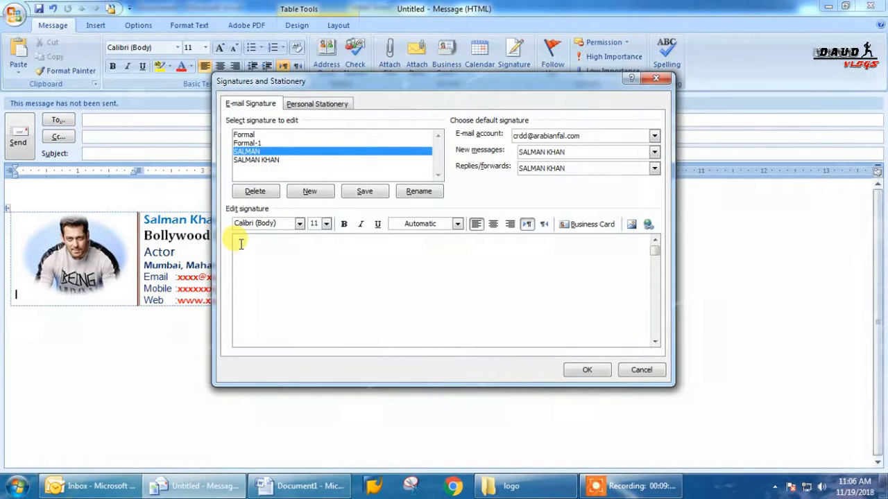
key("ctrl+v")
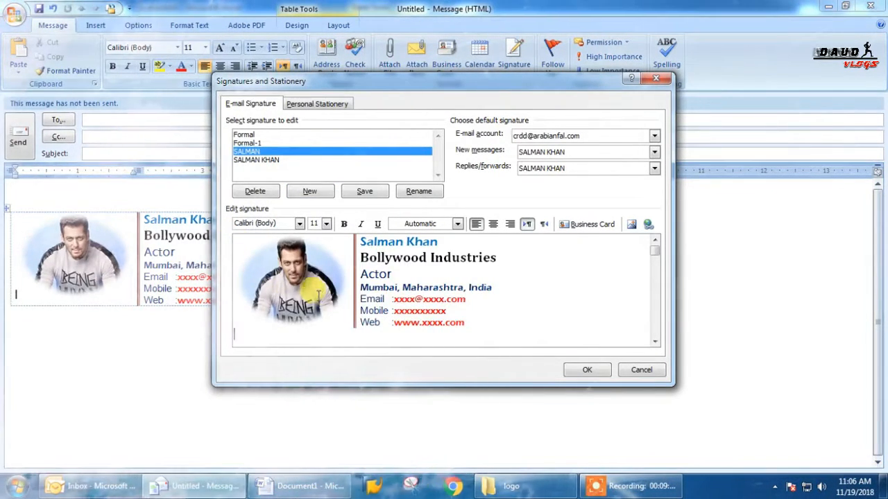
- Check the pasted content of the SALMAN signature and save the signature settings
key("ctrl+a")
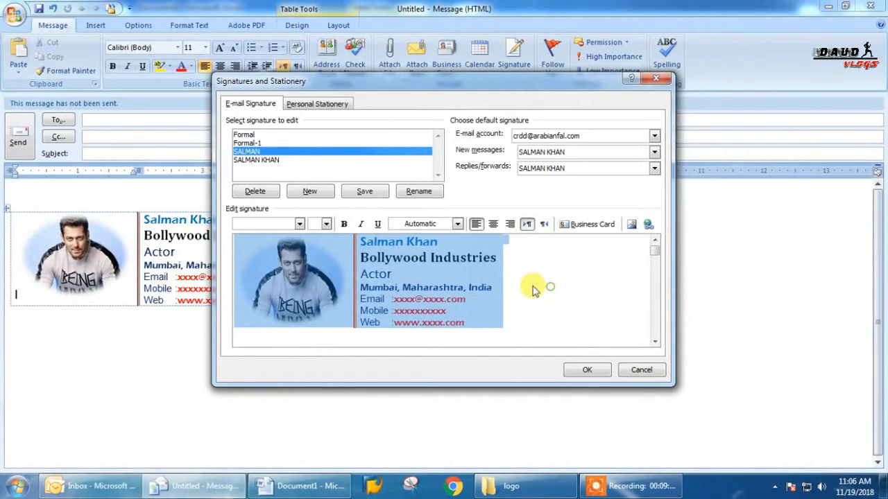
left_click(492, 257)
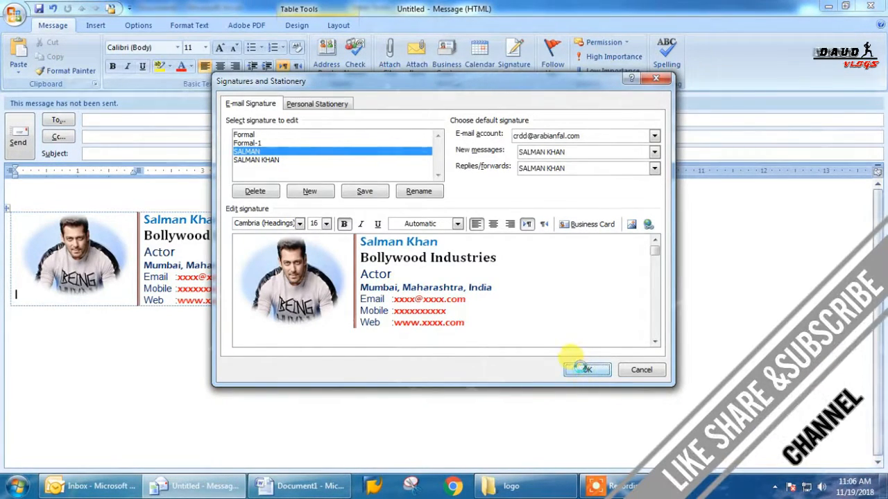
left_click(586, 371)
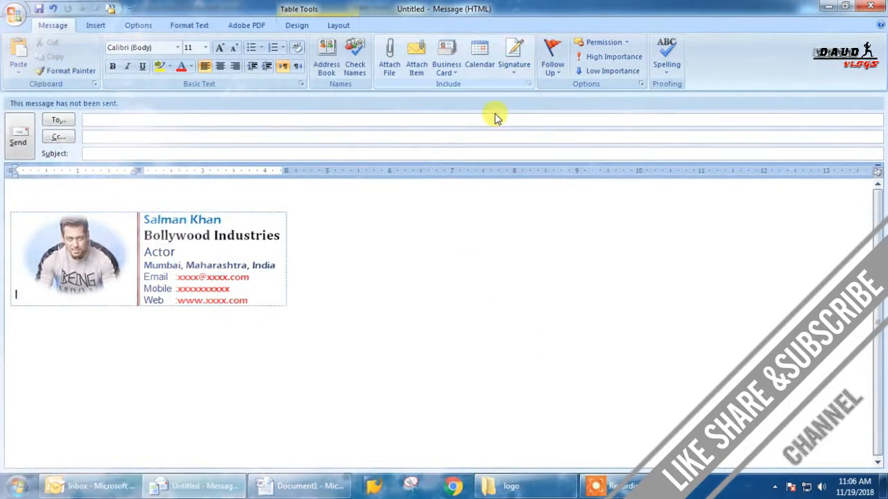
- Switch back to the Word document and copy the whole signature table, including the picture and contact details
left_click(321, 478)
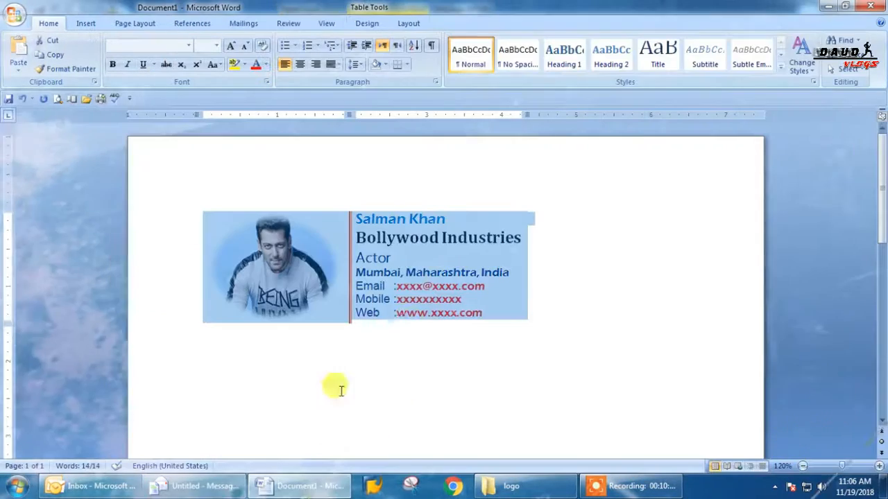
left_click(444, 257)
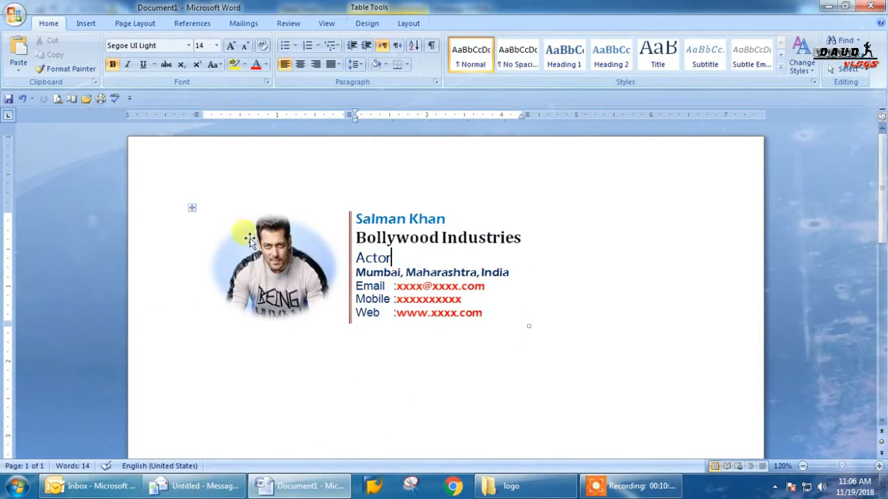
left_click(414, 243)
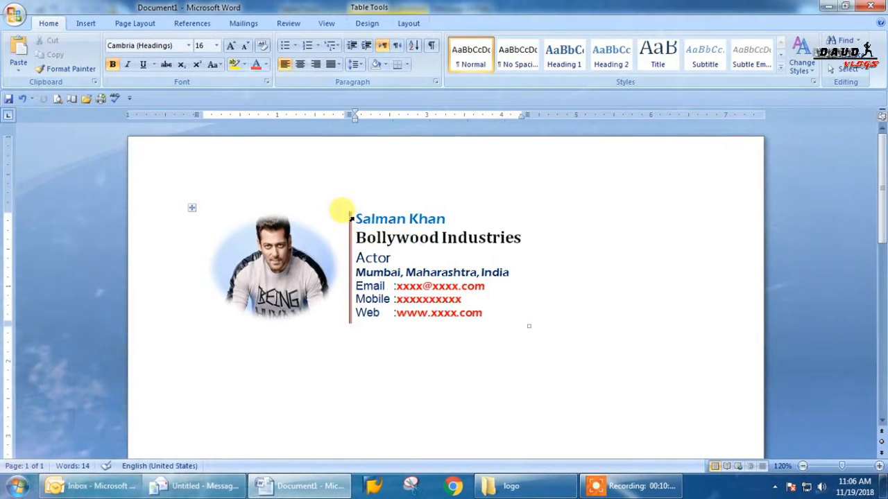
left_click(291, 260)
left_click(435, 273)
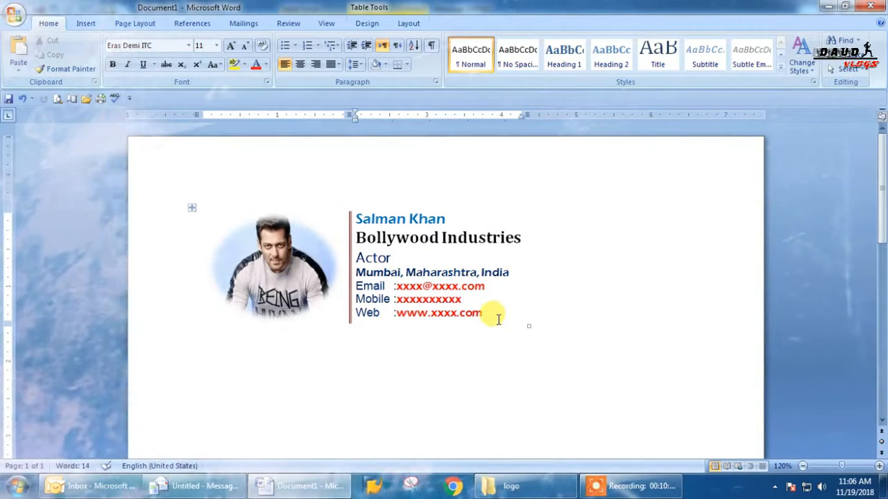
left_click_drag(519, 317, 269, 222)
key("ctrl+c")
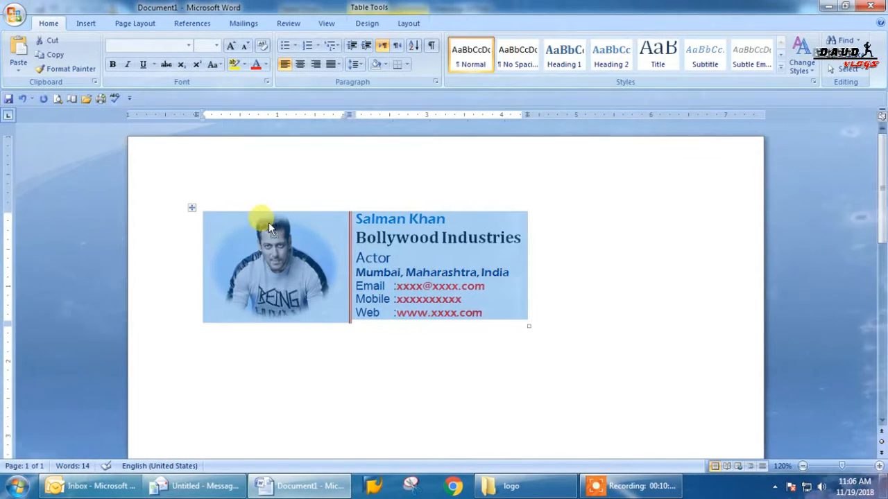
- Switch to the Outlook message, create a new signature named SALLU and paste the copied table into it
left_click(198, 486)
left_click(524, 74)
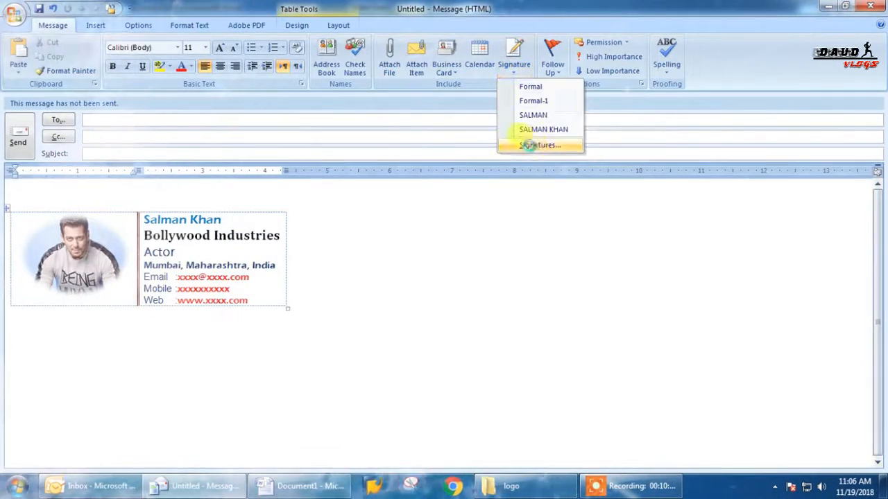
left_click(522, 172)
left_click(310, 192)
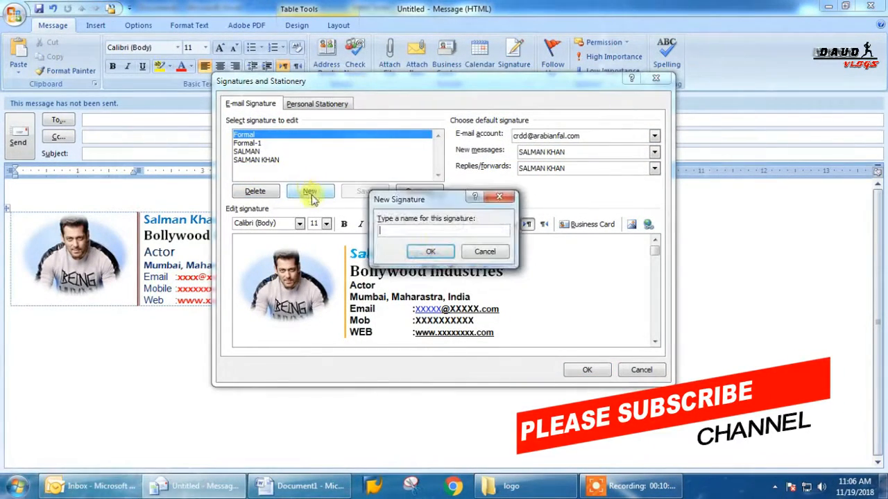
type("SAL")
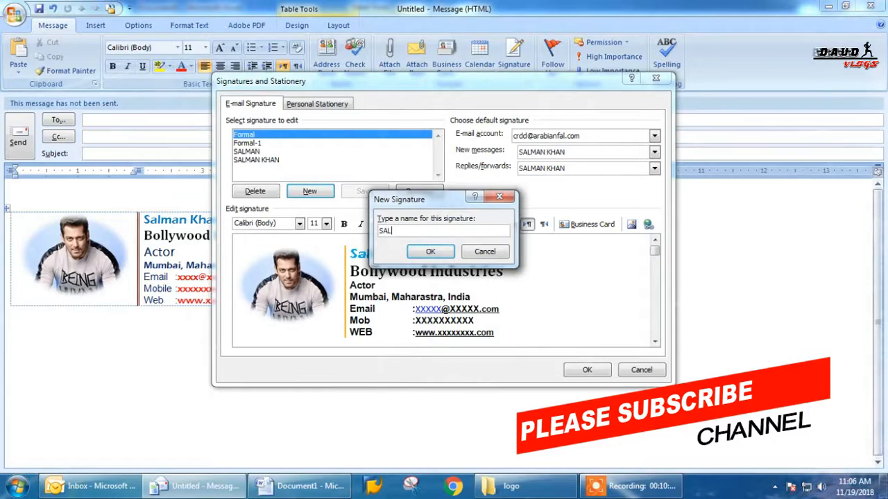
type("LU")
left_click(430, 251)
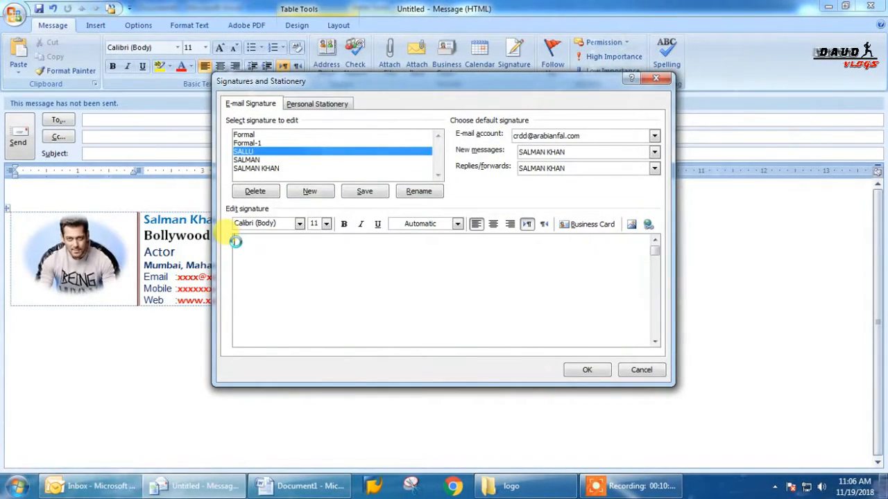
key("ctrl+v")
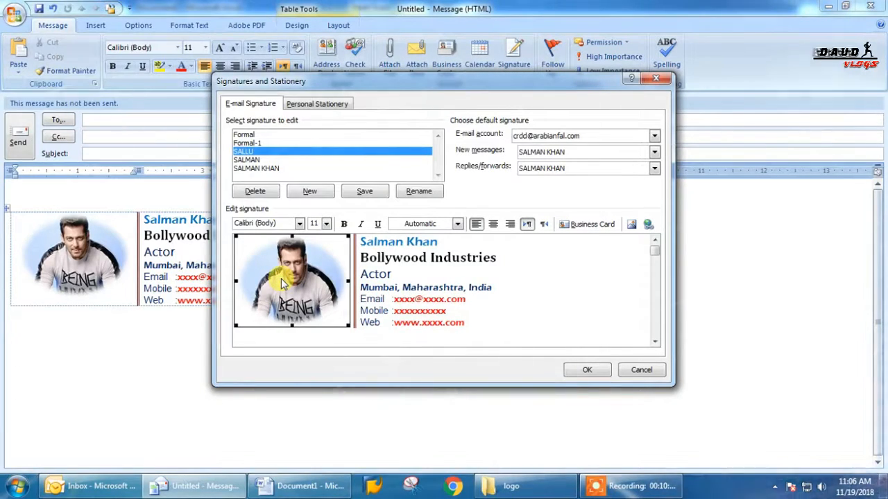
- Make SALLU the default signature for new messages and for replies/forwards, and save the signature settings
left_click(569, 152)
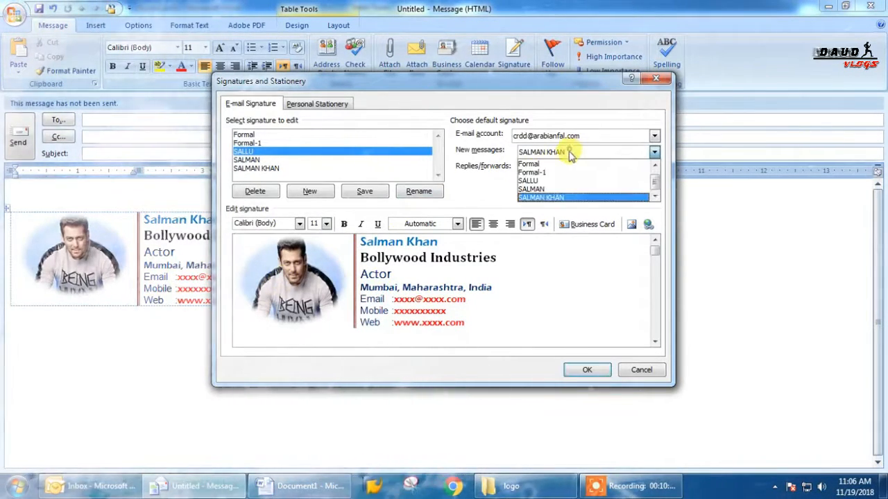
left_click(551, 181)
left_click(568, 168)
left_click(551, 197)
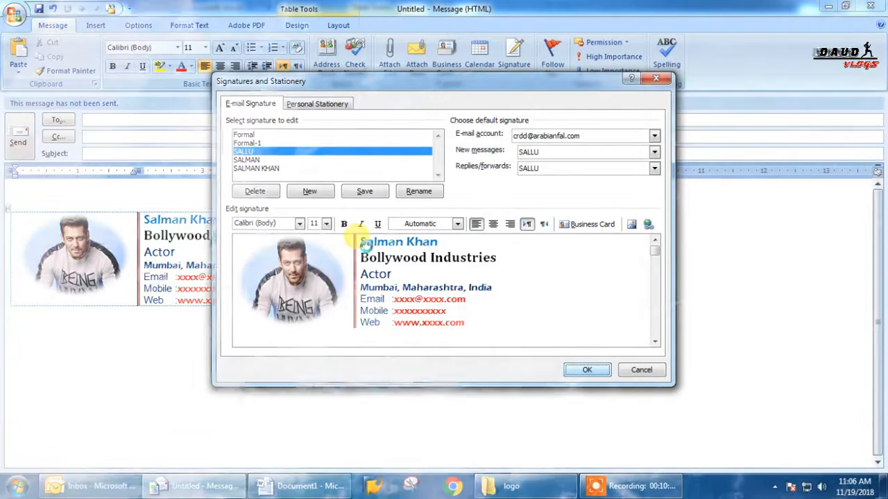
key("Return")
- Switch to the Word document and apply the black-framed oval picture style with shadow to the signature picture
left_click(110, 245)
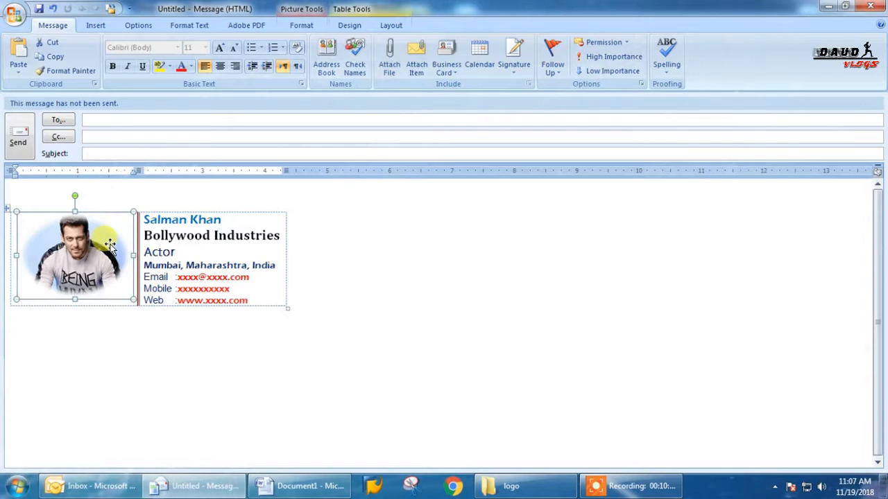
left_click(299, 486)
left_click(280, 253)
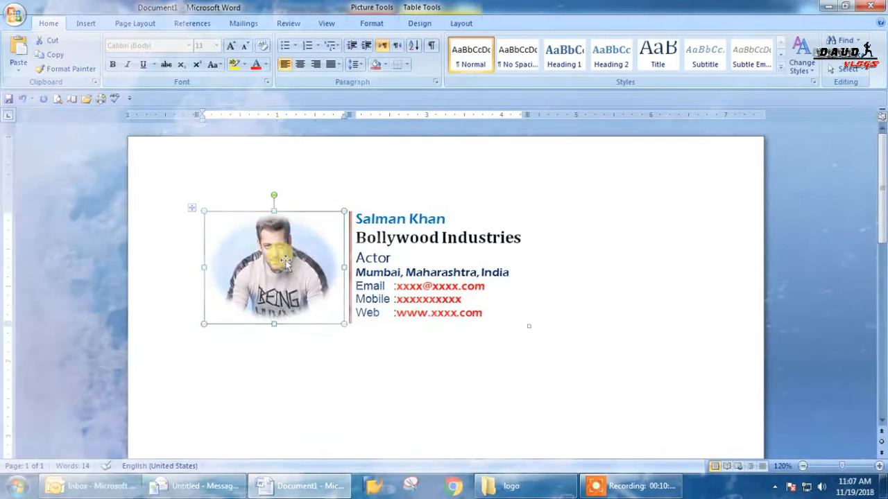
left_click(419, 23)
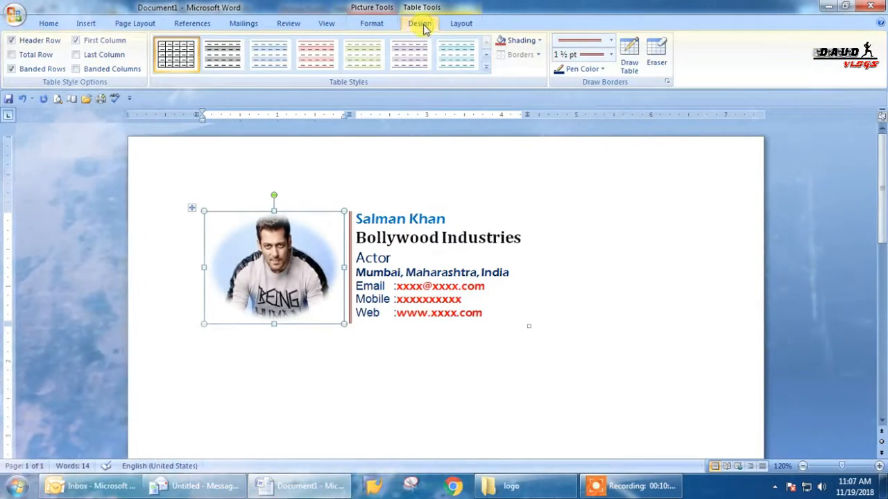
left_click(378, 26)
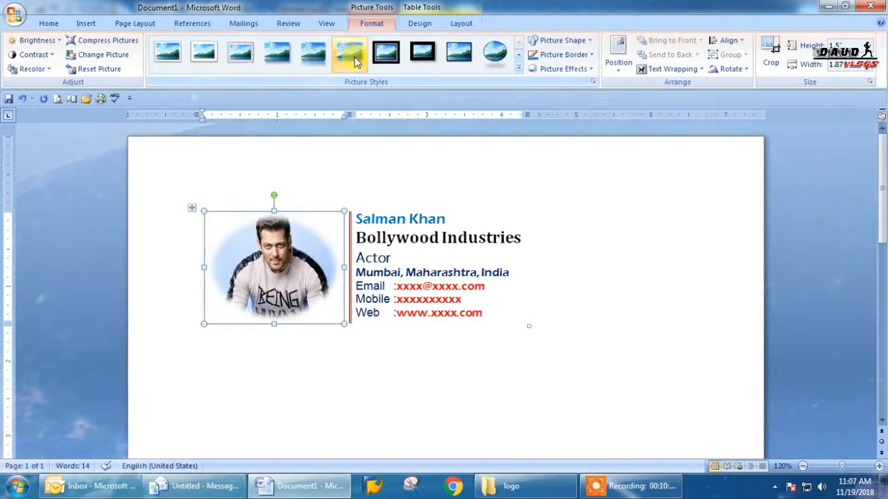
left_click(494, 61)
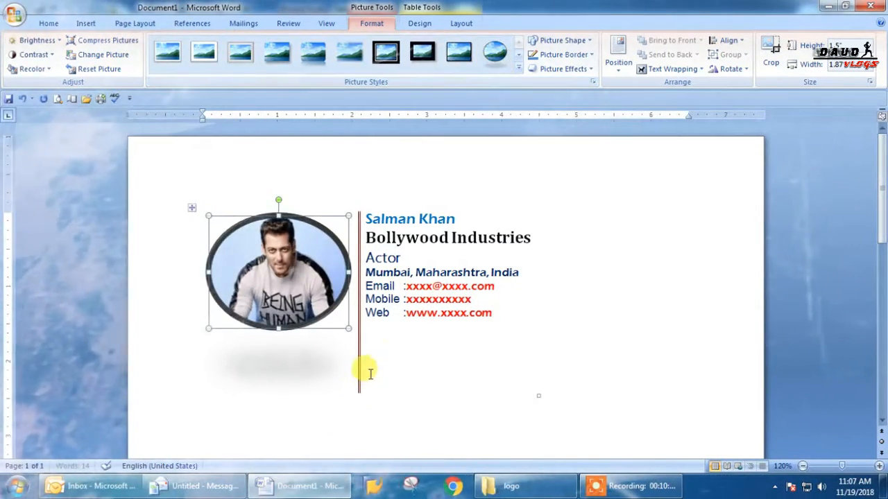
- Try to reduce the table row's height by moving its lower border up to just below the Web line
left_click(358, 352)
left_click(422, 345)
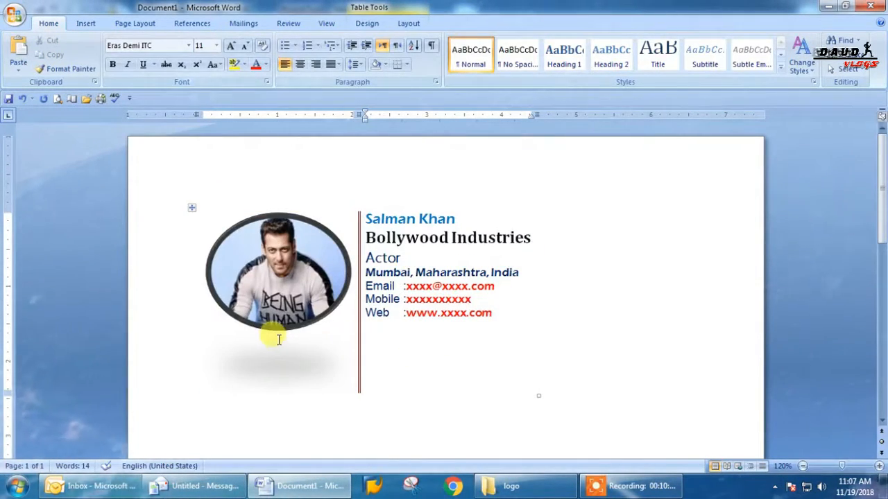
left_click(424, 337)
left_click(471, 386)
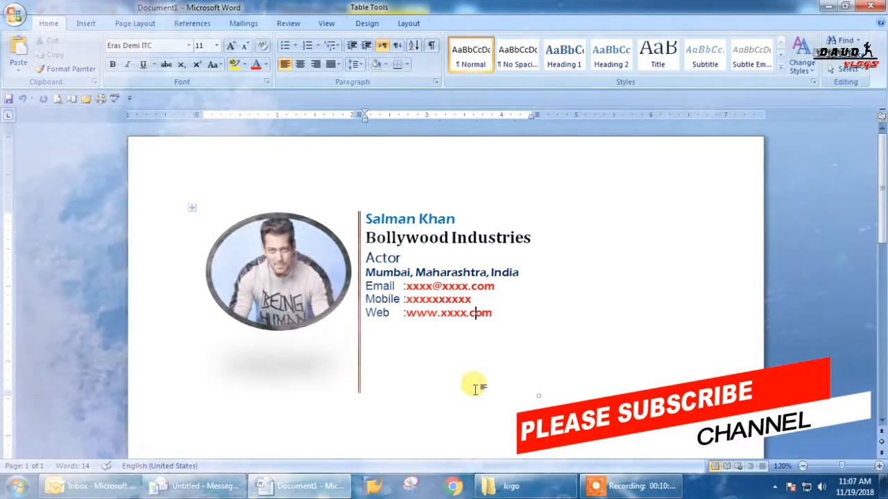
left_click(459, 396)
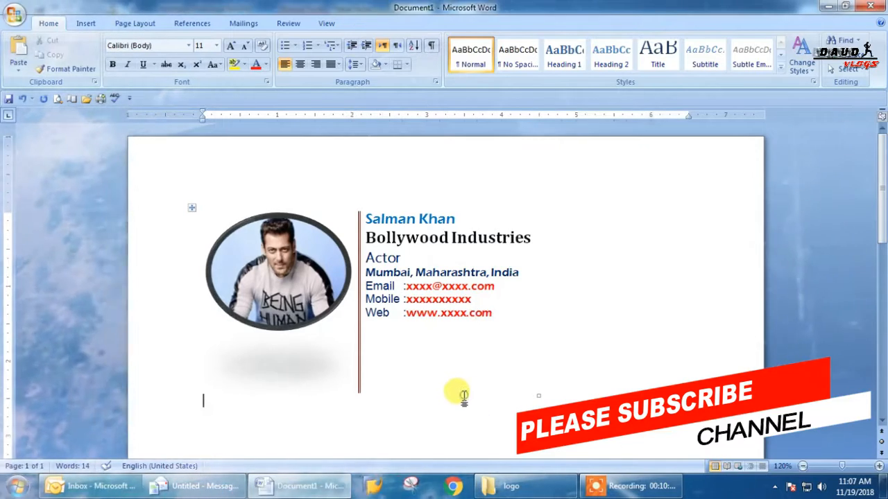
scroll(460, 390, "down", 1)
left_click(460, 351)
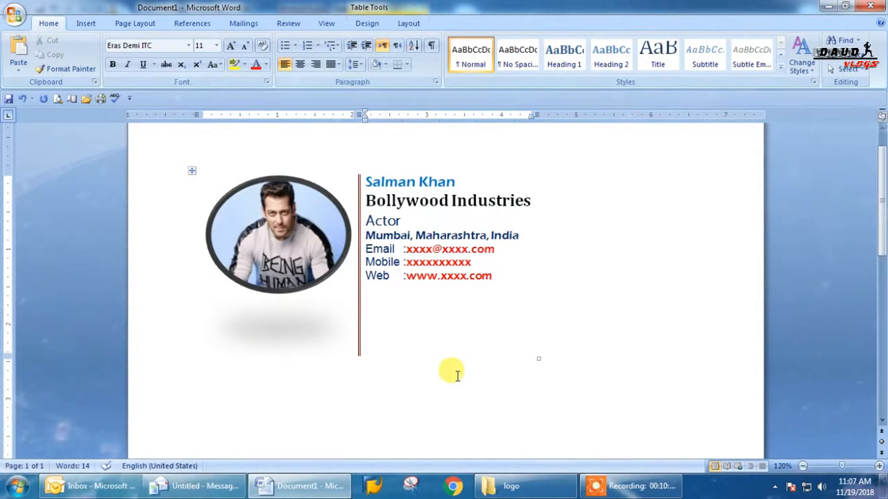
left_click(457, 376)
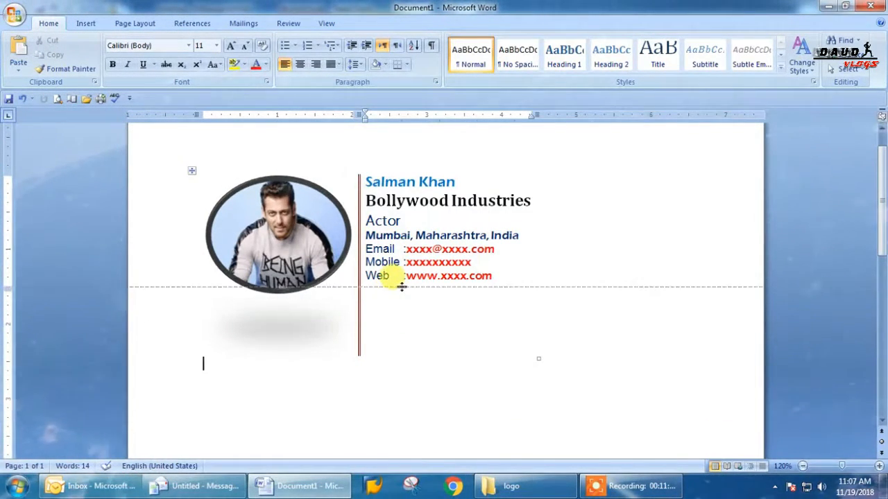
- Scale the oval signature picture down proportionally until it and its shadow fit within the height of the contact details
left_click(337, 274)
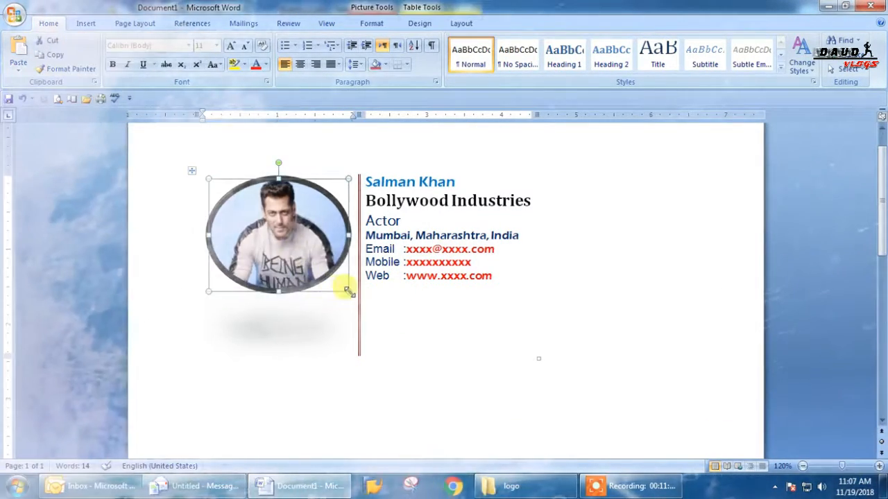
left_click_drag(325, 265, 322, 269)
left_click(378, 332)
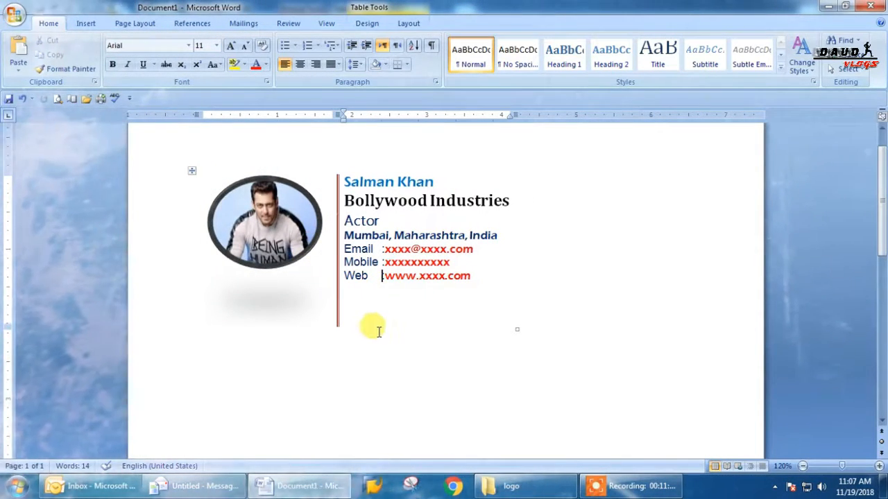
left_click_drag(319, 268, 285, 237)
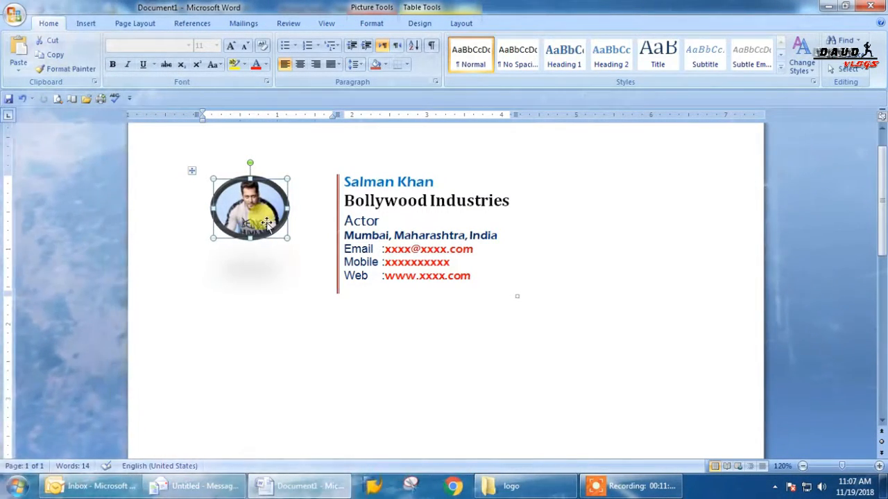
left_click_drag(251, 206, 261, 216)
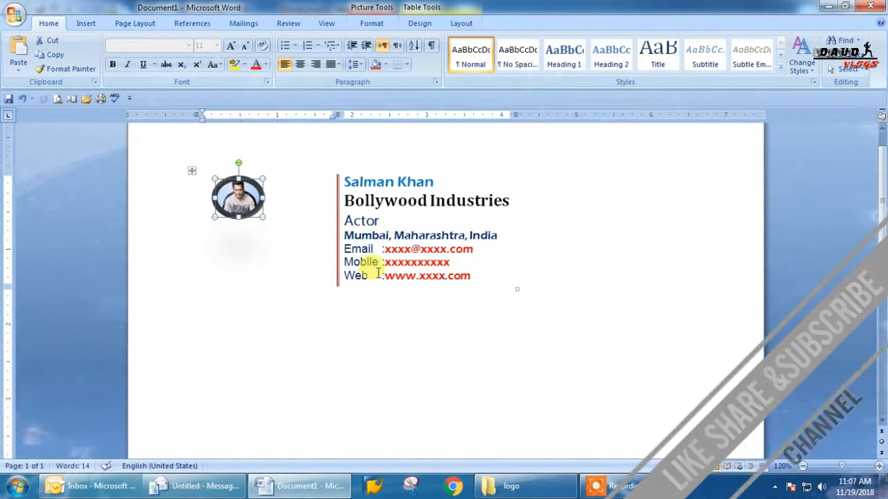
- Move the framed oval picture out of the table into the blank area below it
left_click(378, 272)
left_click(237, 195)
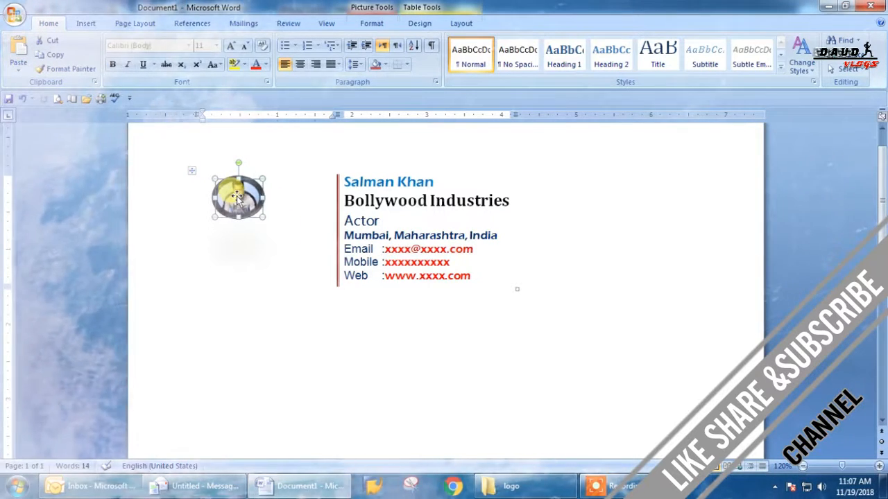
left_click_drag(237, 195, 236, 340)
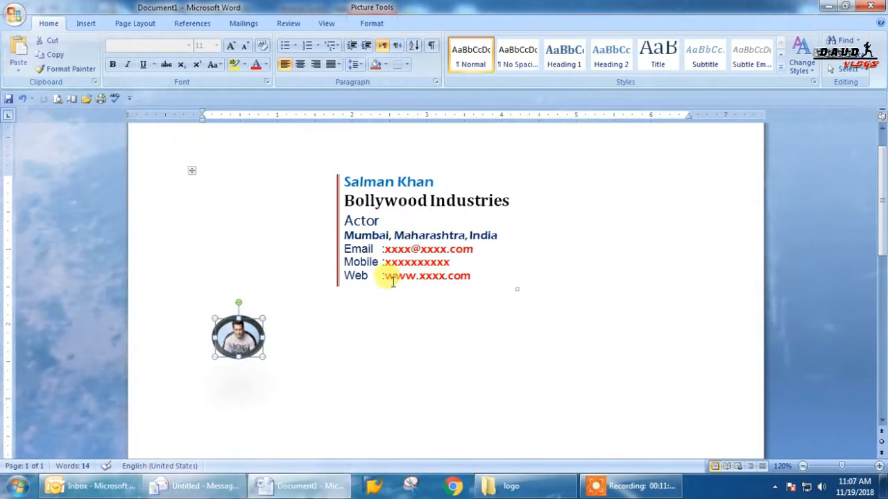
- Reduce the table row's height by moving its lower border up to just below the Web line
left_click(322, 272)
left_click(373, 295)
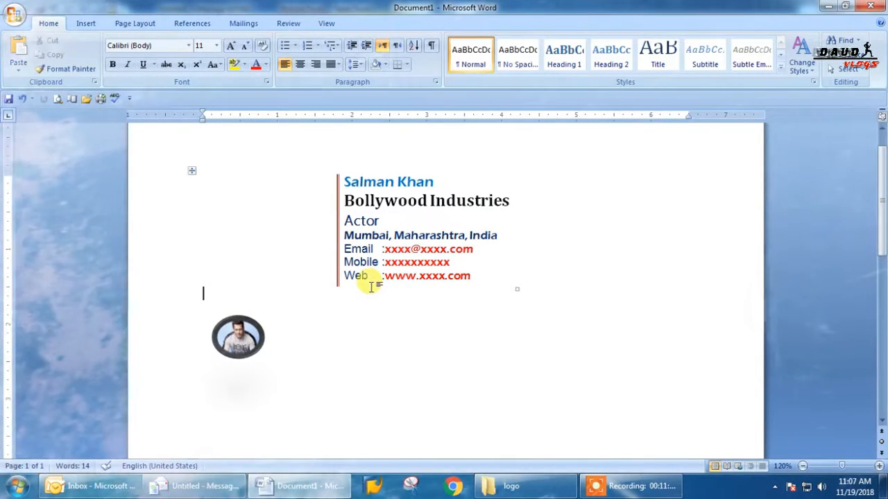
left_click_drag(373, 278, 375, 279)
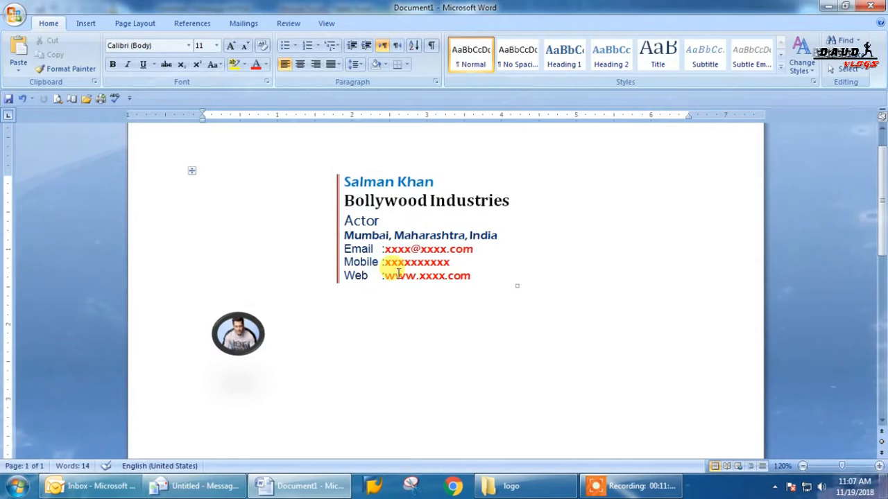
- Copy the whole contact-details table and switch to the untitled Outlook message
left_click(486, 258)
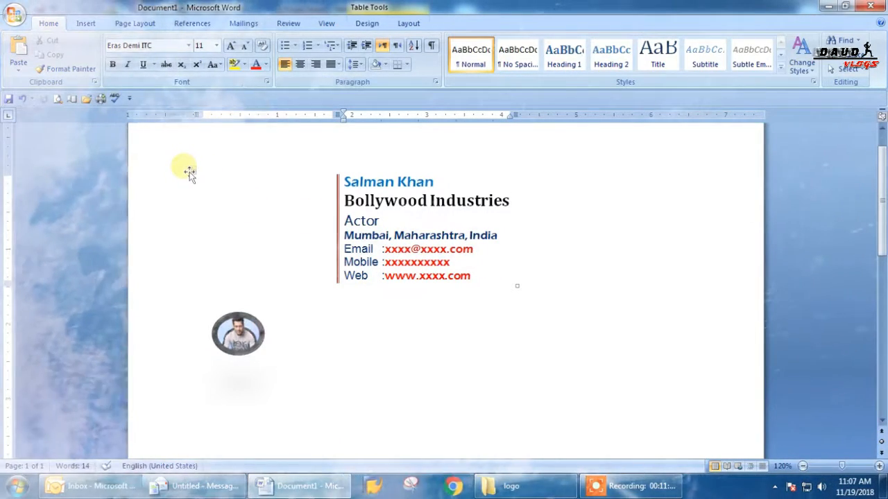
left_click(189, 172)
key("ctrl+c")
left_click(200, 486)
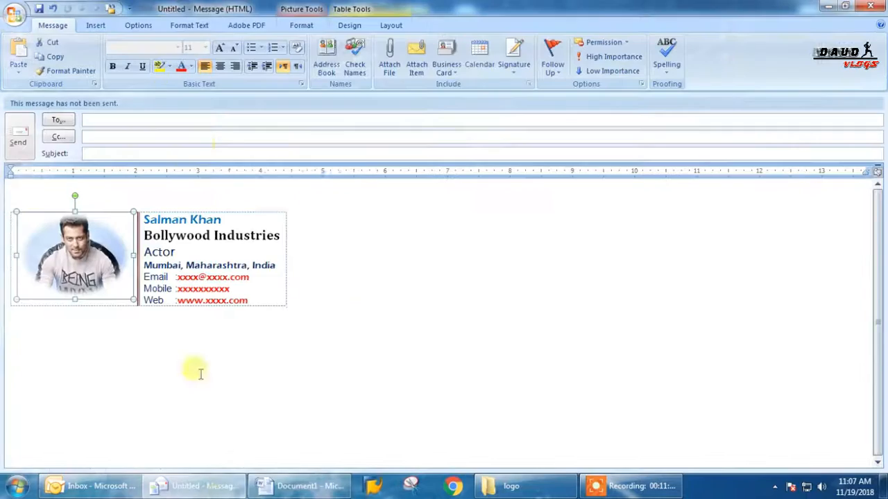
- Create a new e-mail signature named NEW SALLU and paste the copied contact-details table into it
left_click(515, 78)
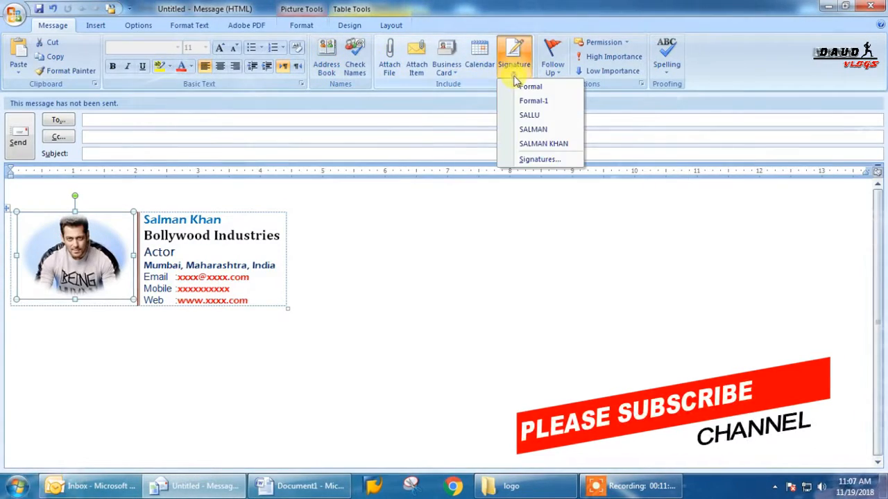
left_click(531, 160)
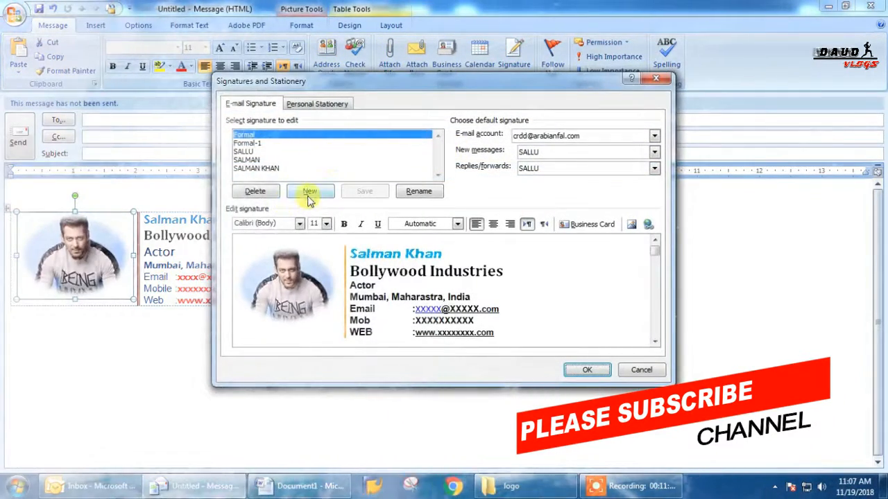
left_click(309, 193)
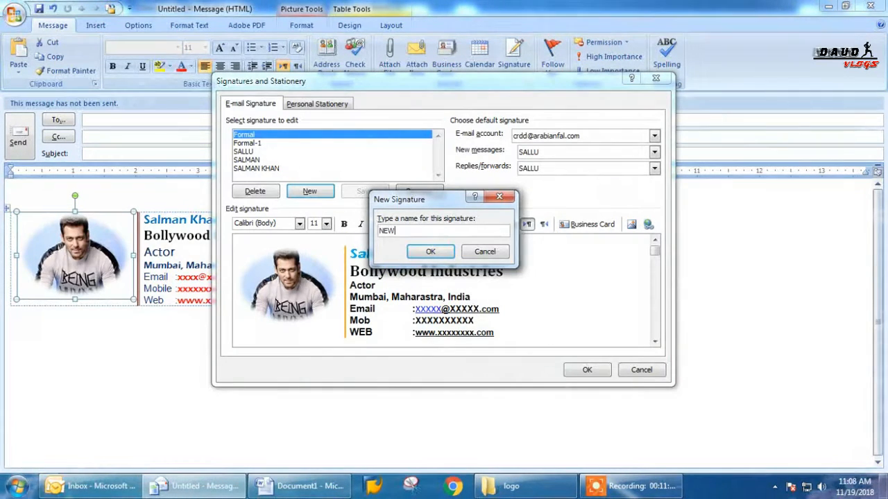
type("NEW SALLU")
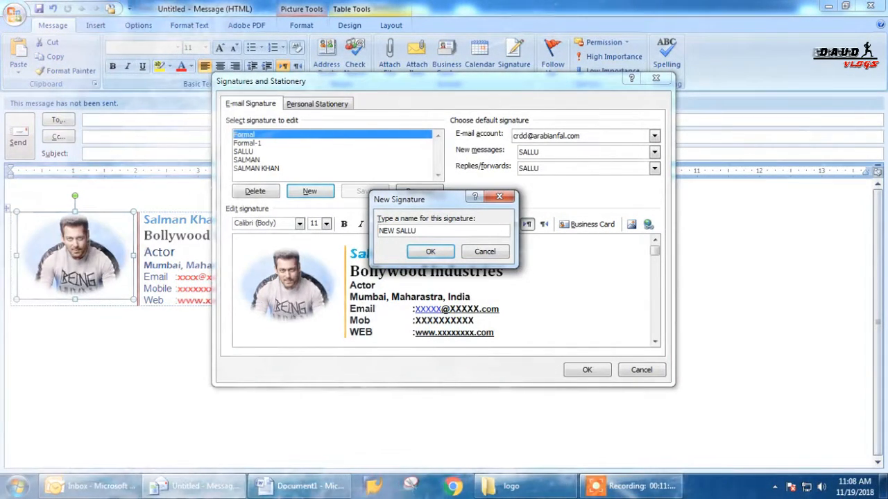
left_click(430, 251)
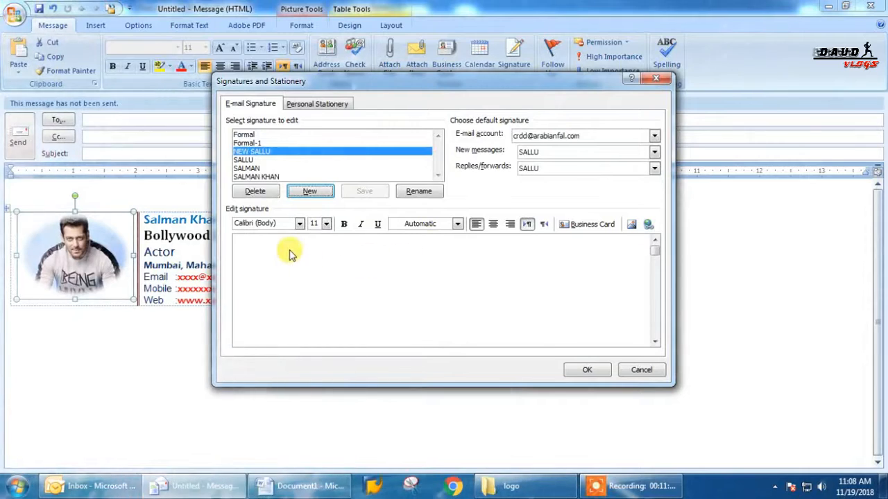
key("ctrl+v")
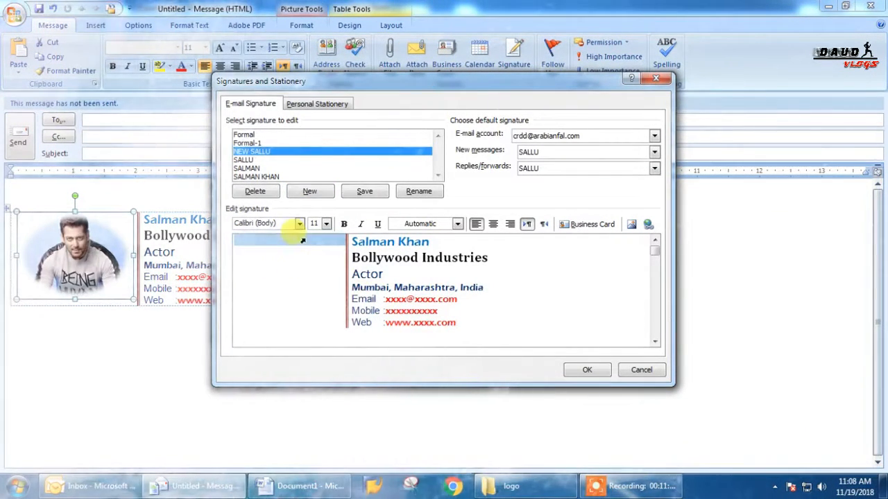
- Switch to the Word document, enlarge the framed oval picture to about 1.77 inches high, and copy it
left_click(298, 486)
left_click(238, 331)
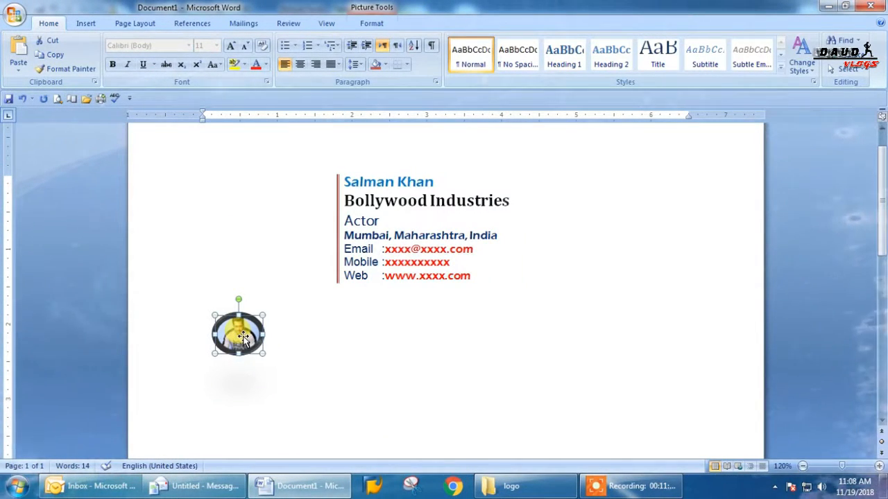
left_click_drag(264, 353, 377, 418)
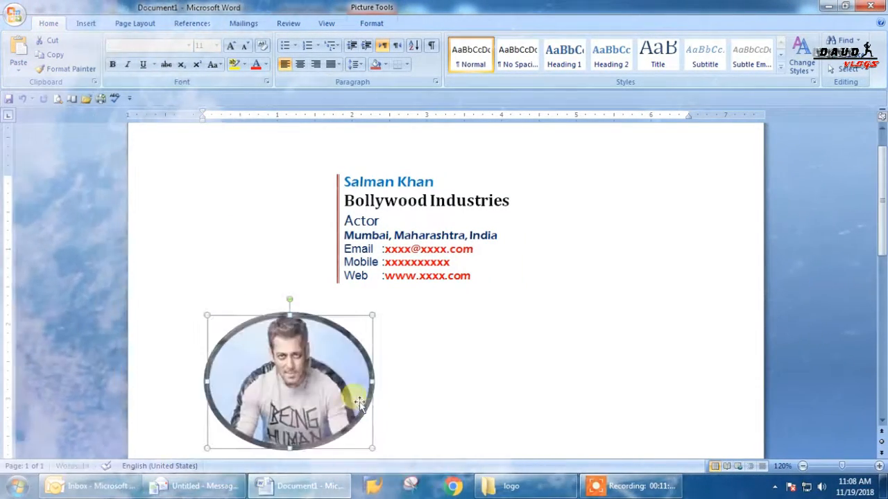
left_click(301, 376)
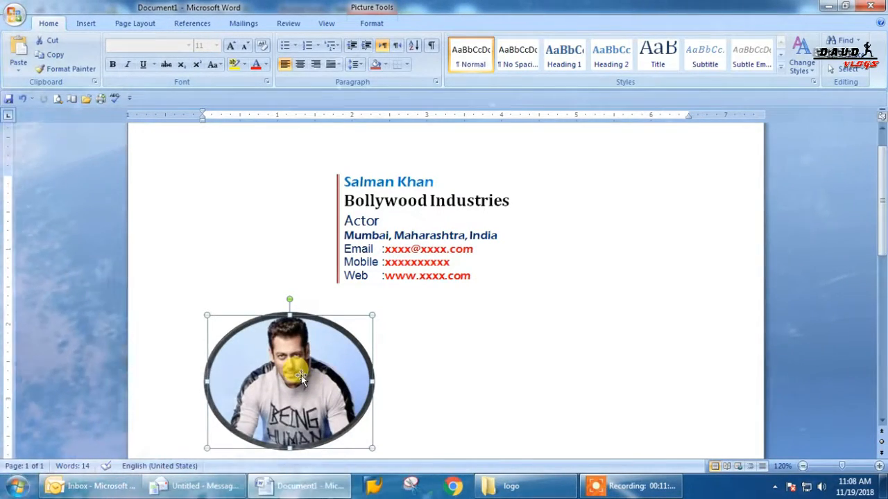
- Paste the framed oval picture into the empty left cell of the NEW SALLU signature in Outlook, and discard the signature edits
key("alt+Tab")
left_click(248, 307)
left_click_drag(248, 307, 273, 260)
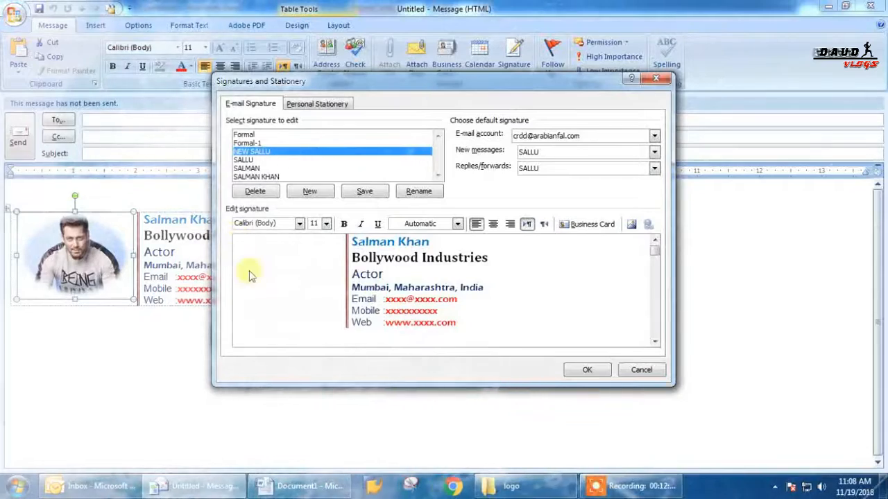
key("ctrl+v")
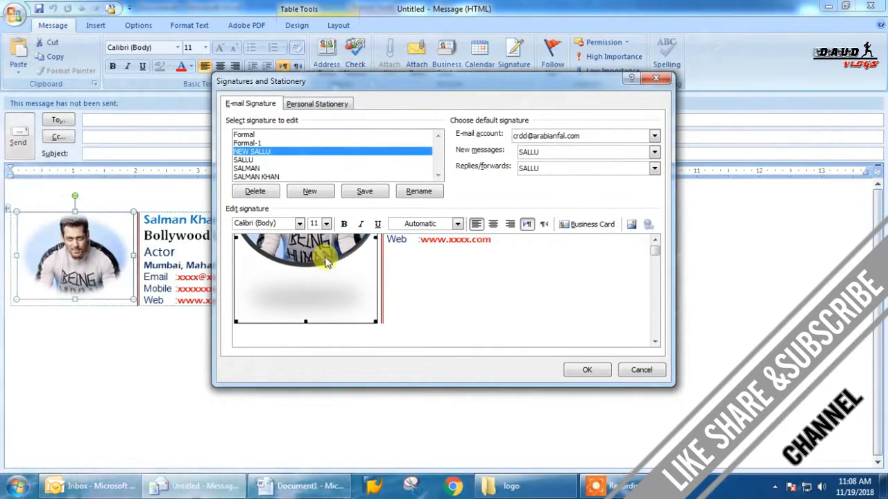
left_click(654, 240)
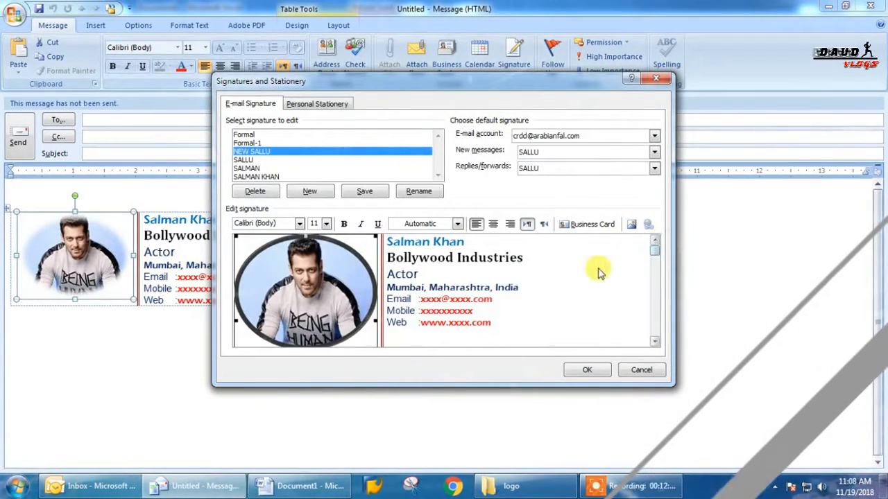
left_click(656, 341)
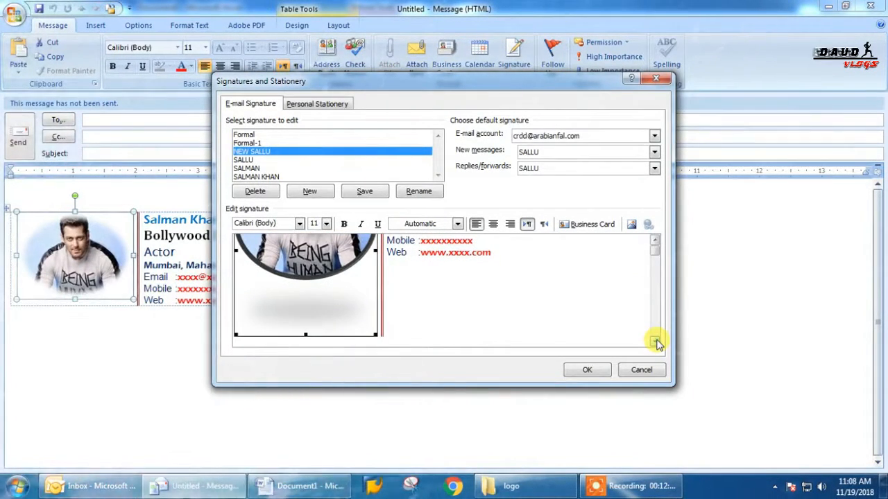
left_click(364, 292)
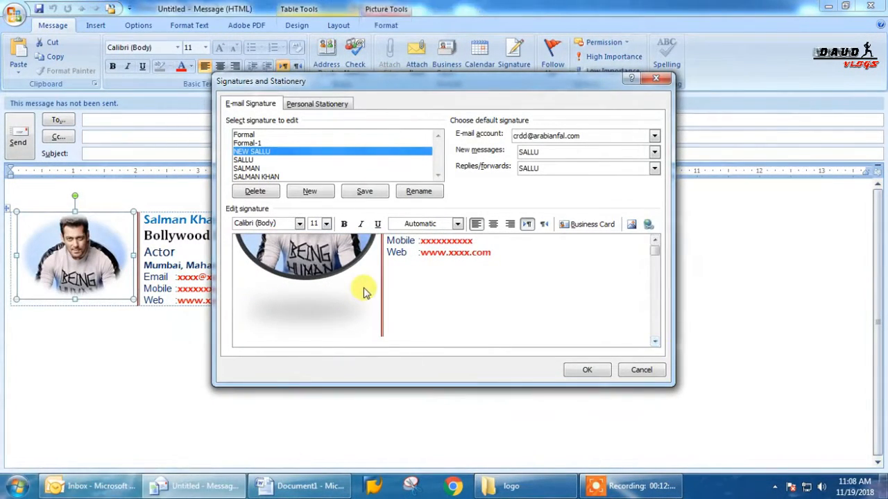
left_click(628, 371)
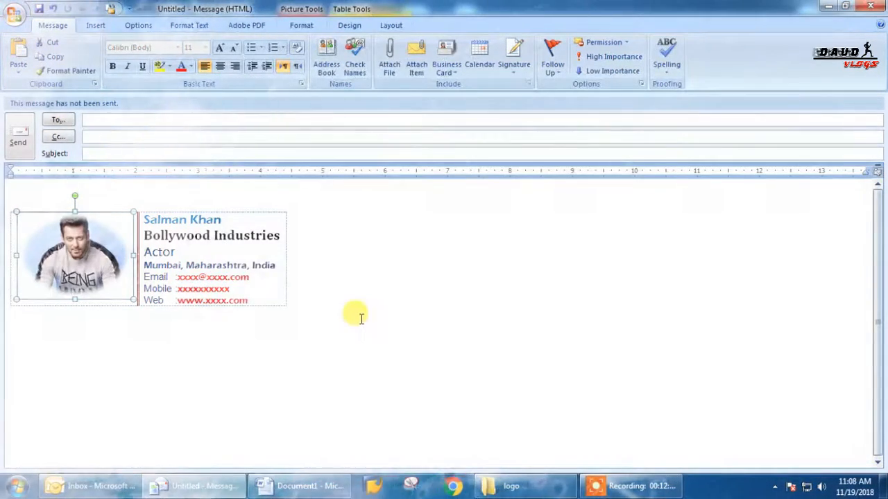
- In the Word document, apply the soft-edged oval picture style and scale the picture down to about 1.67 by 2.07 inches
key("alt+Tab")
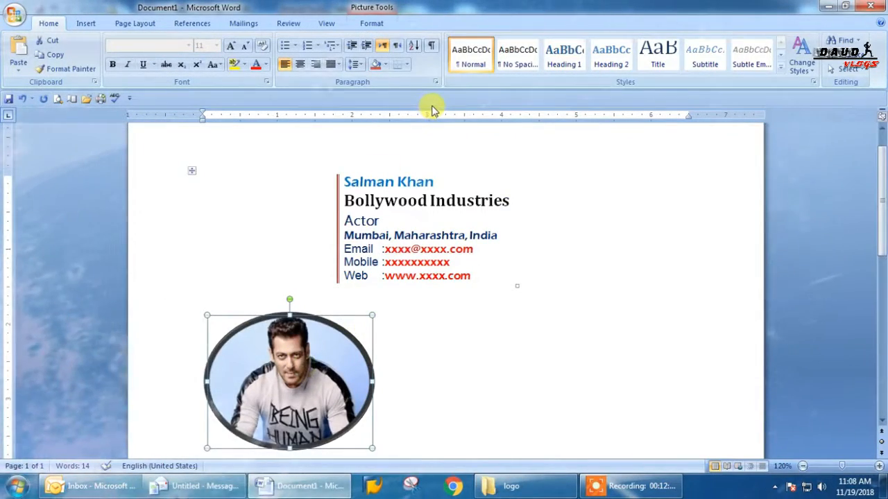
left_click(373, 23)
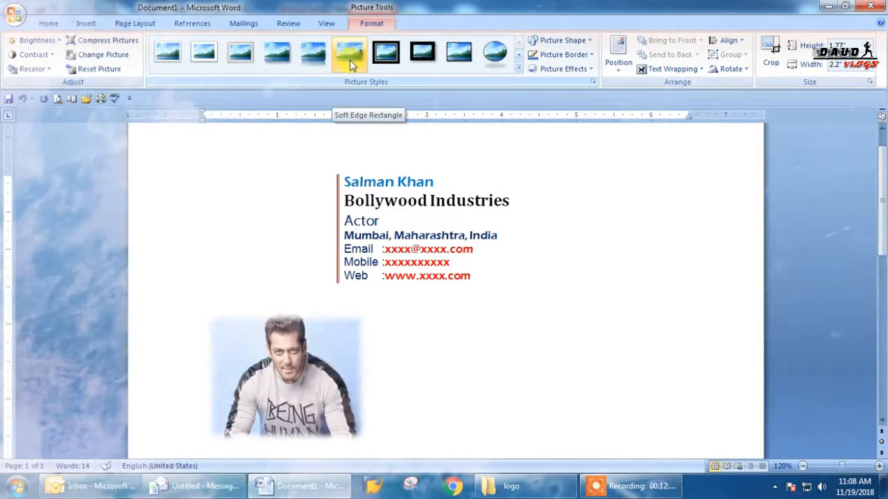
left_click(519, 69)
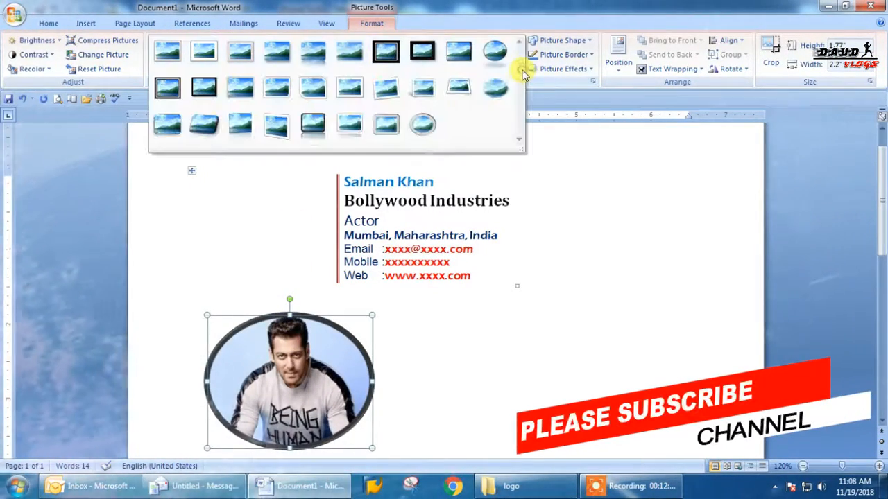
left_click(495, 95)
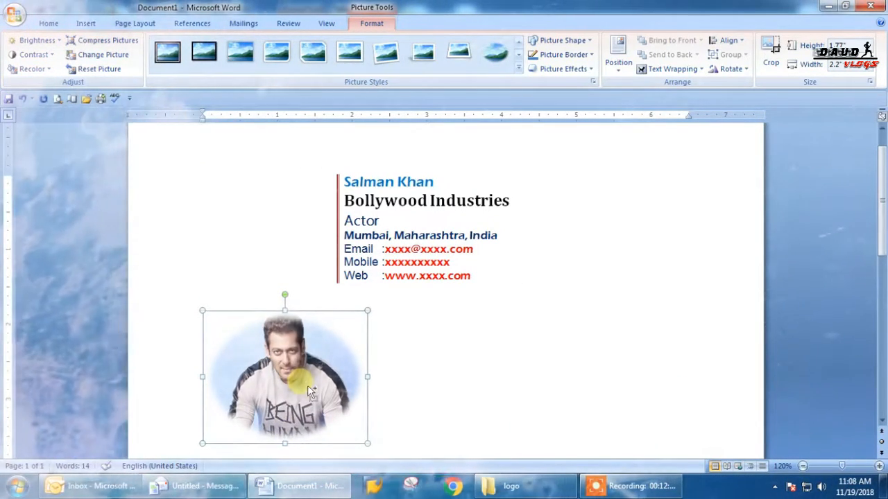
left_click_drag(365, 439, 357, 435)
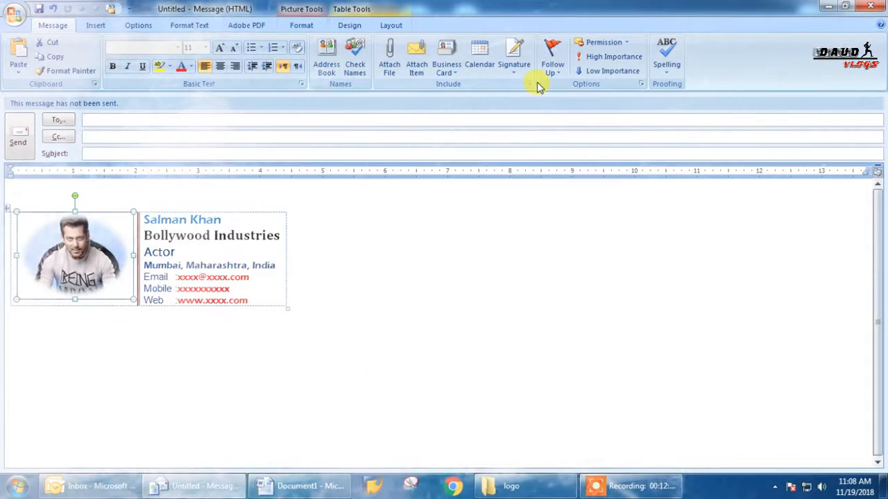
- Open the signature settings from the Outlook message and select the NEW SALLU signature for editing
left_click(513, 69)
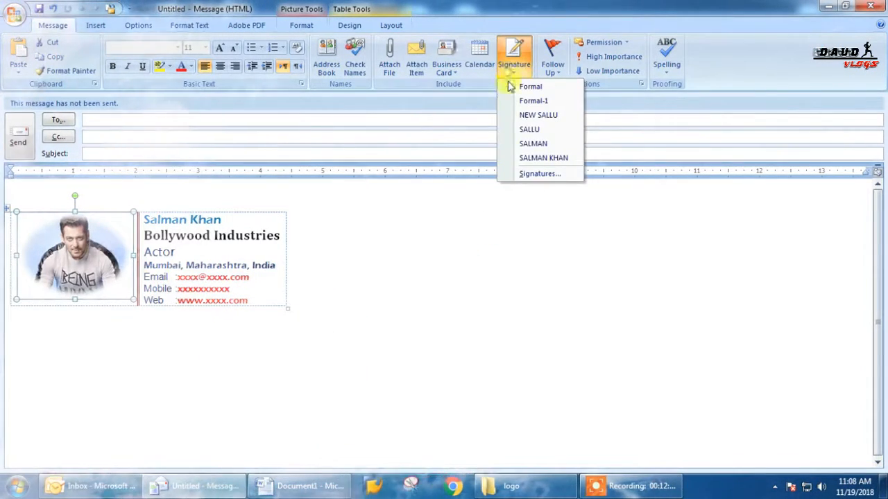
left_click(535, 179)
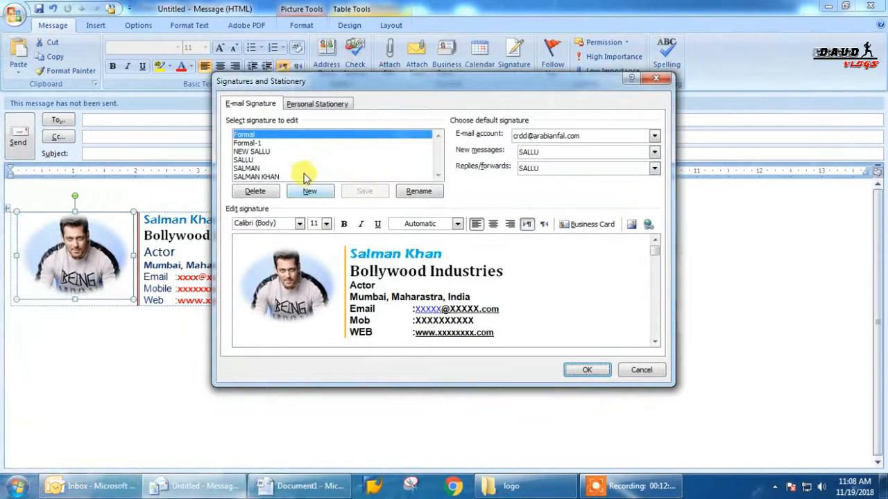
left_click(265, 152)
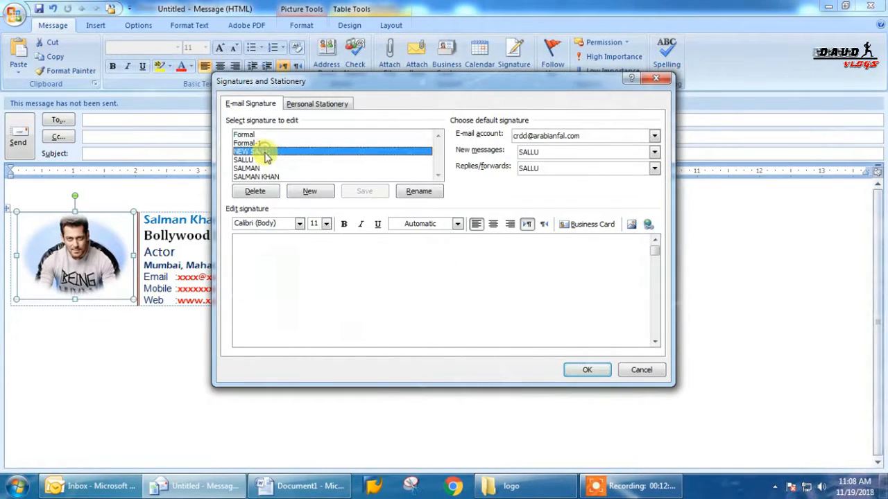
left_click(249, 250)
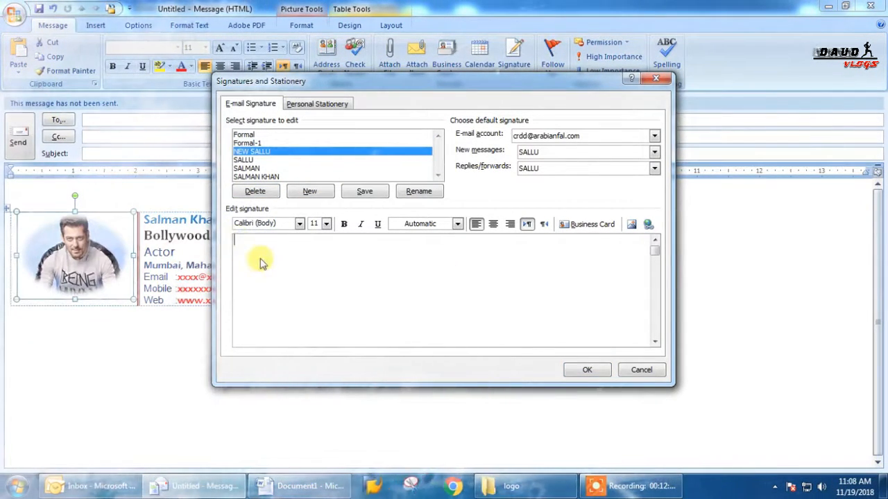
- Copy the contact-details table from the Word document and paste it into the NEW SALLU signature
left_click(302, 486)
mouse_move(482, 272)
left_mouse_down()
mouse_move(369, 224)
mouse_move(325, 186)
left_mouse_up()
key("ctrl+c")
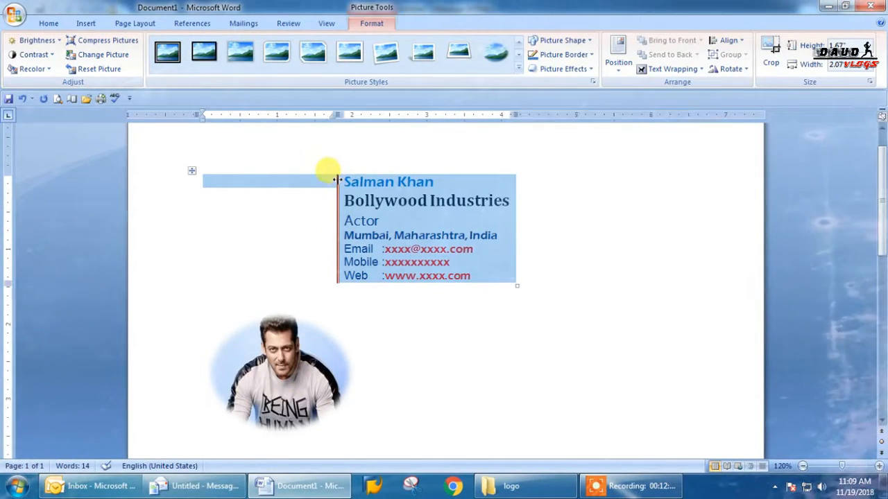
key("alt+Tab")
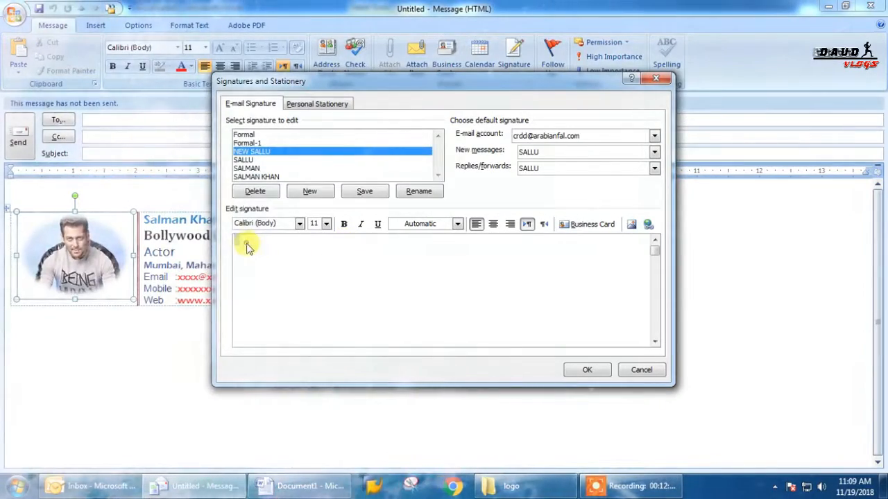
left_click(237, 240)
key("ctrl+v")
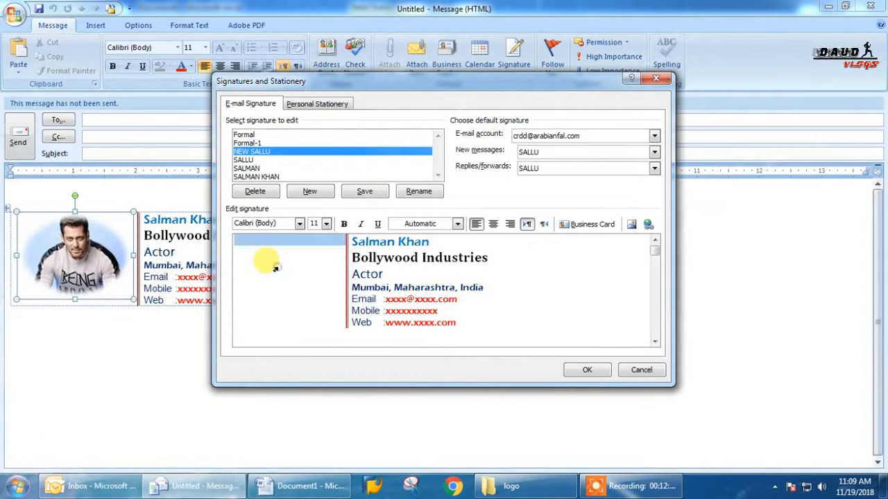
- Copy the soft-edged oval picture from the Word document and paste it into the empty picture cell of the NEW SALLU signature in Outlook
key("alt+Tab")
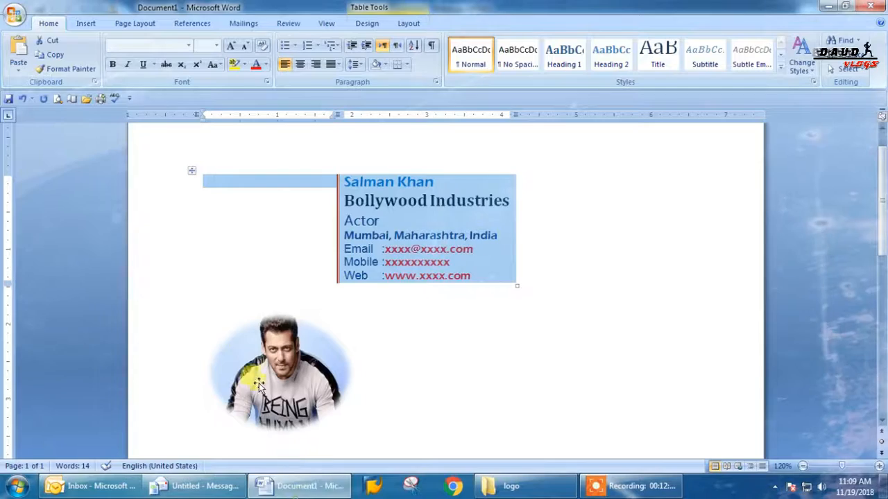
left_click(278, 379)
key("alt+Tab")
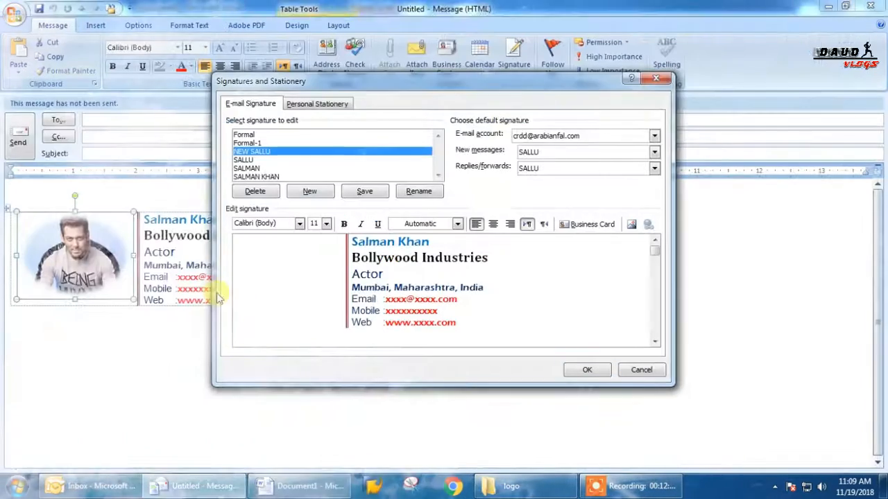
left_click(276, 282)
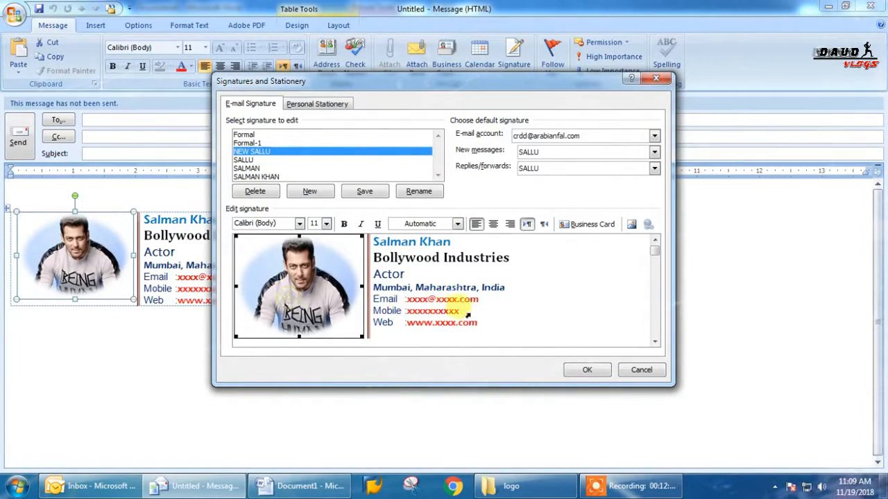
left_click(512, 293)
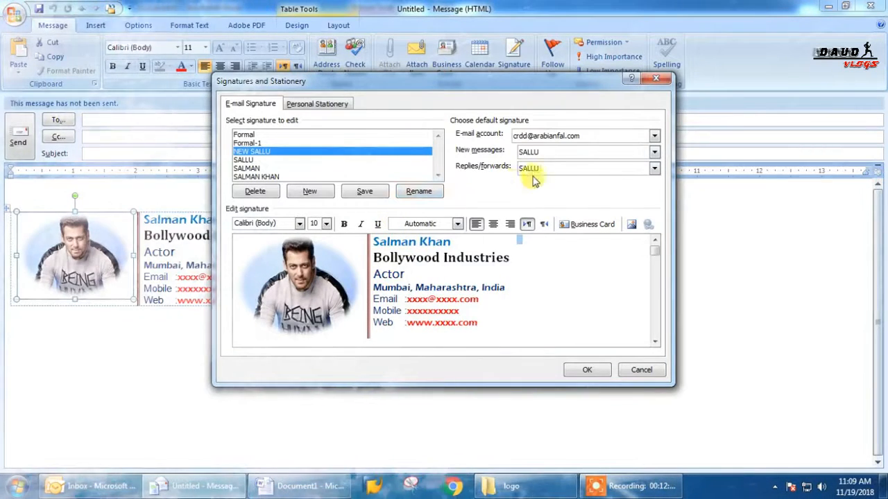
- Set NEW SALLU as the default signature for both new messages and replies/forwards, and save the signature settings
left_click(586, 154)
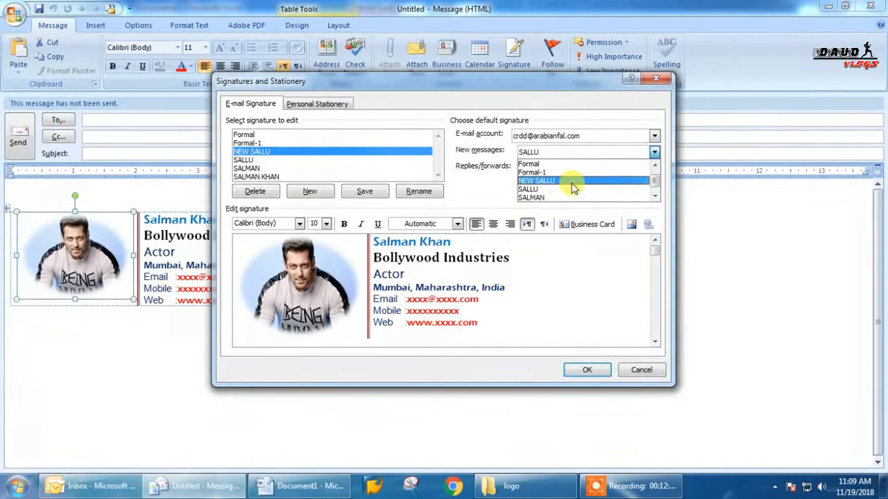
left_click(570, 180)
left_click(569, 170)
left_click(562, 198)
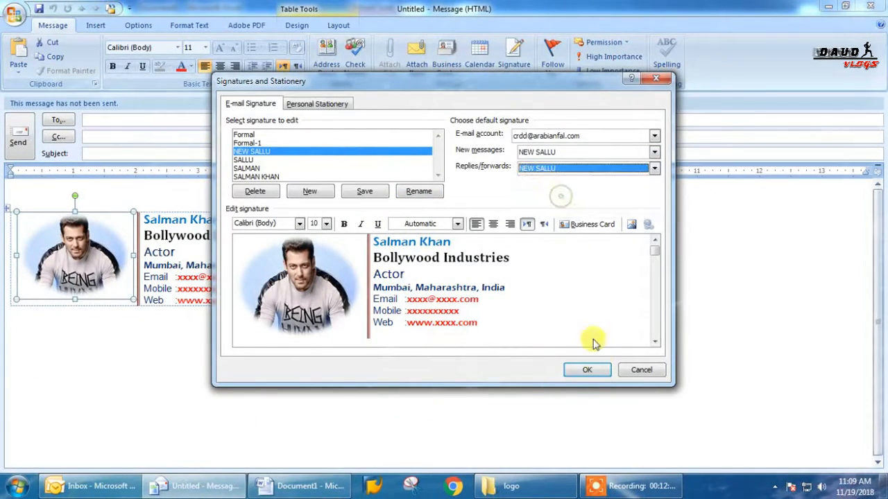
left_click(588, 370)
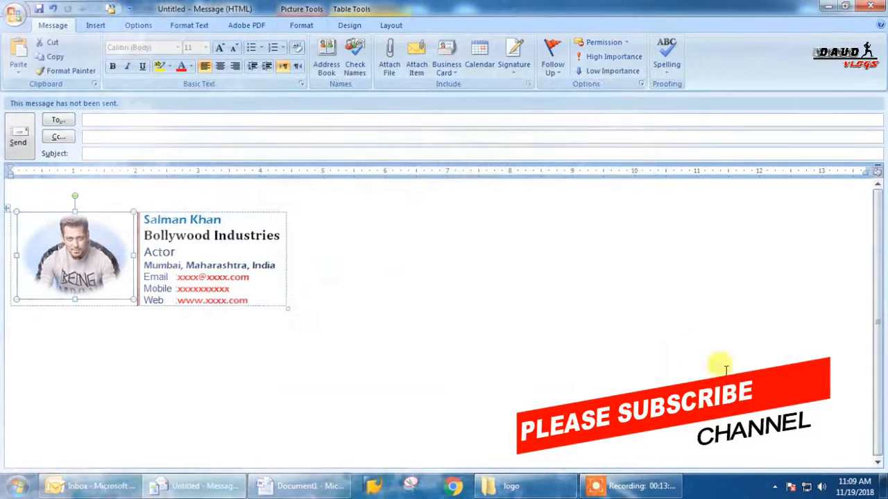
- Insert the NEW SALLU signature into the message and add two blank lines above it
left_click(510, 77)
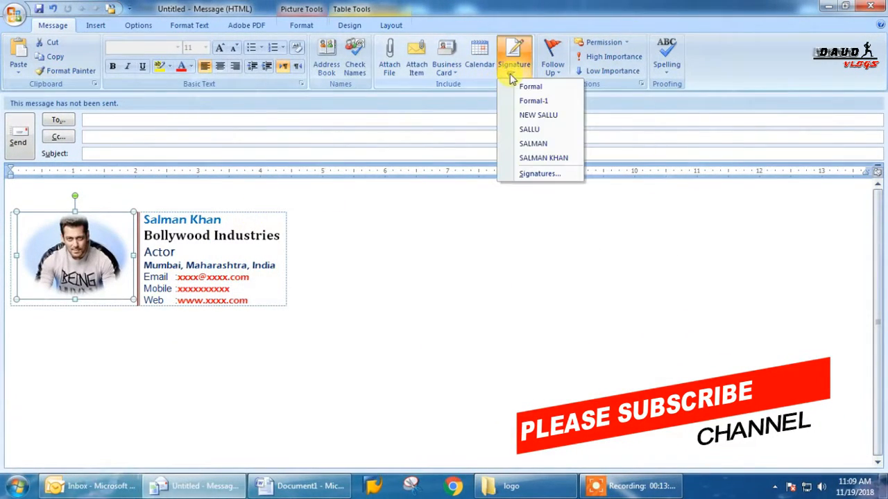
left_click(546, 116)
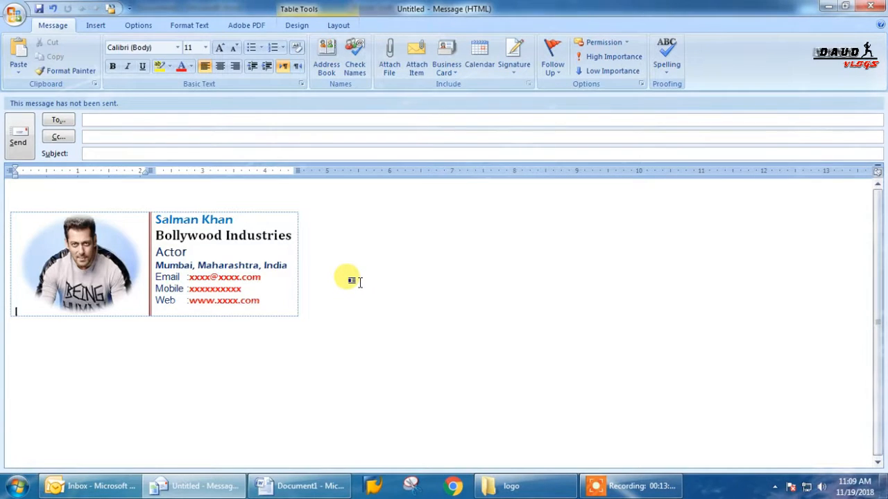
left_click(322, 316)
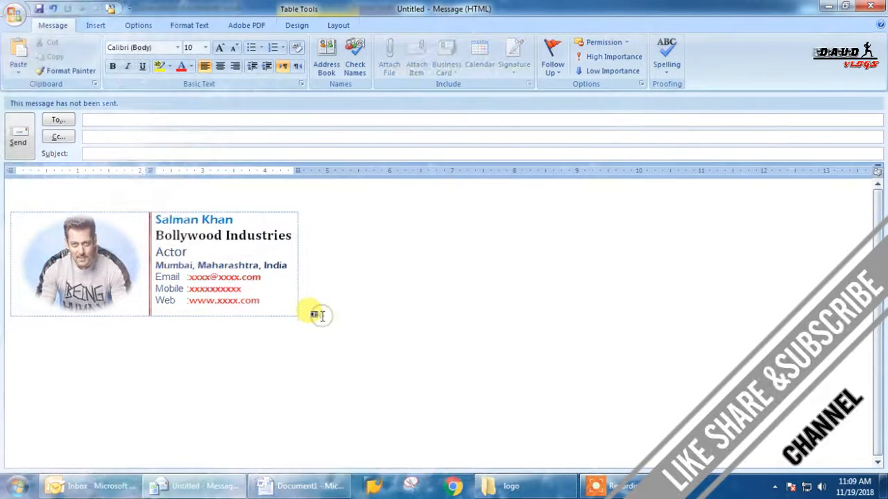
left_click(56, 188)
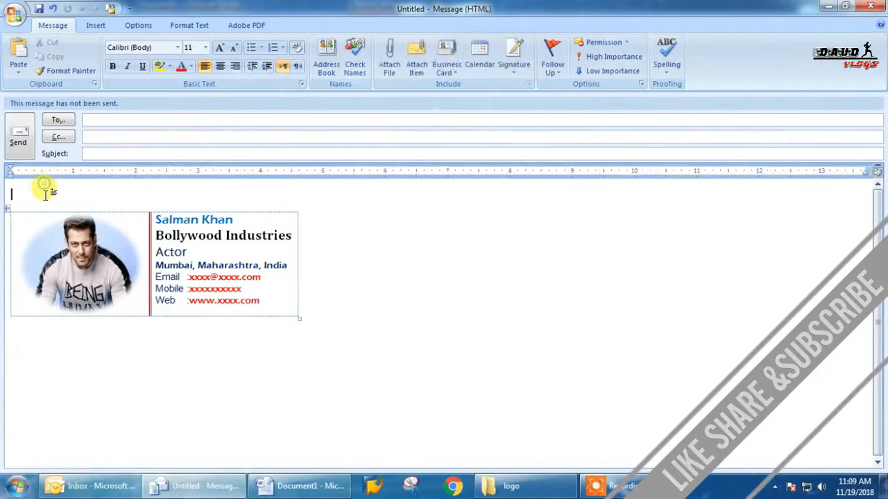
key("Return")
key("Return")
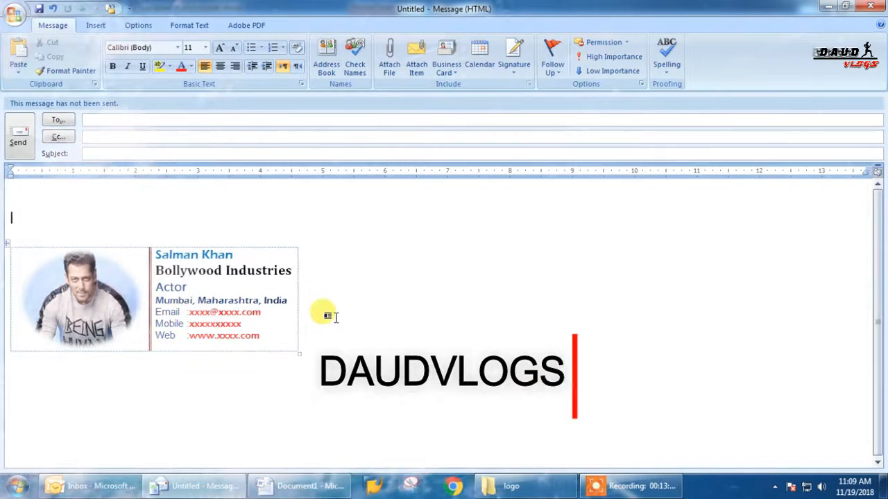
scroll(326, 317, "up", 2)
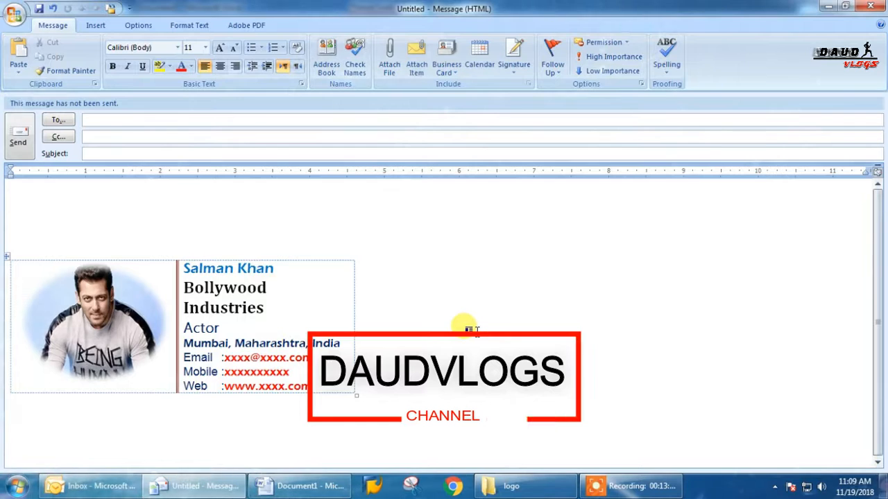
scroll(468, 329, "down", 3)
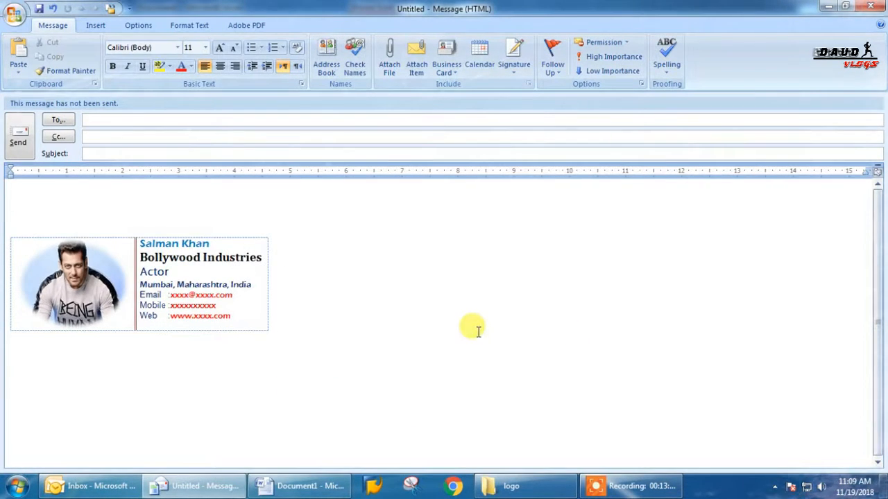